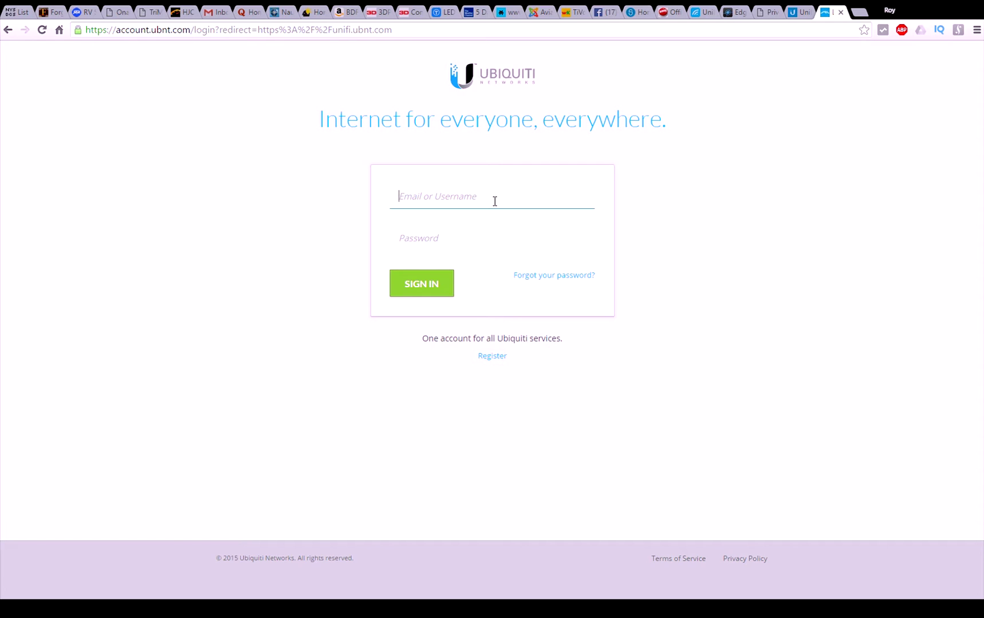
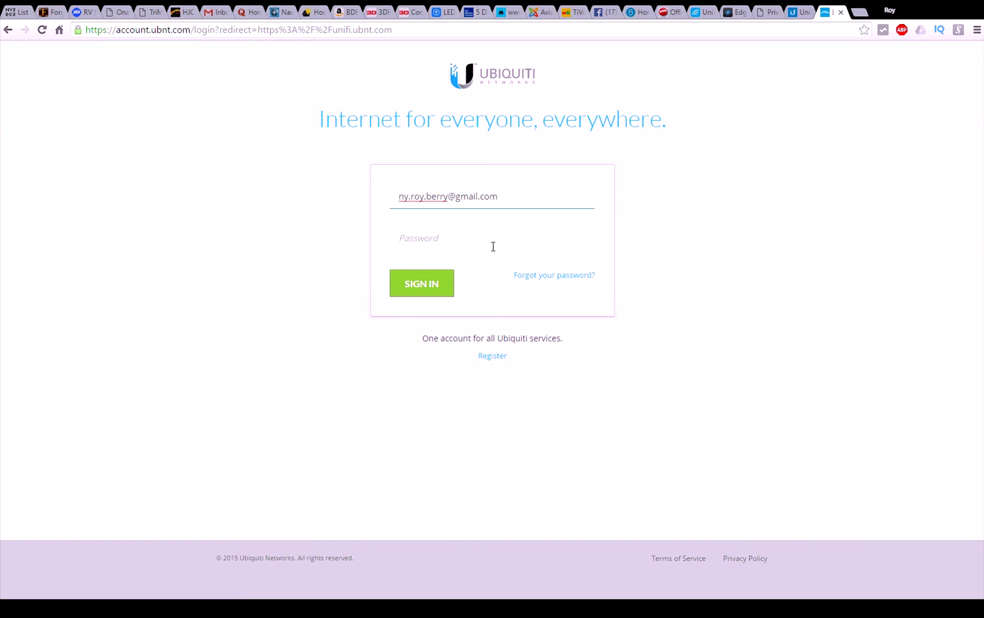
# Step: Enter the Ubiquiti account e-mail and password and submit the sign-in form
pyautogui.click(445, 239)
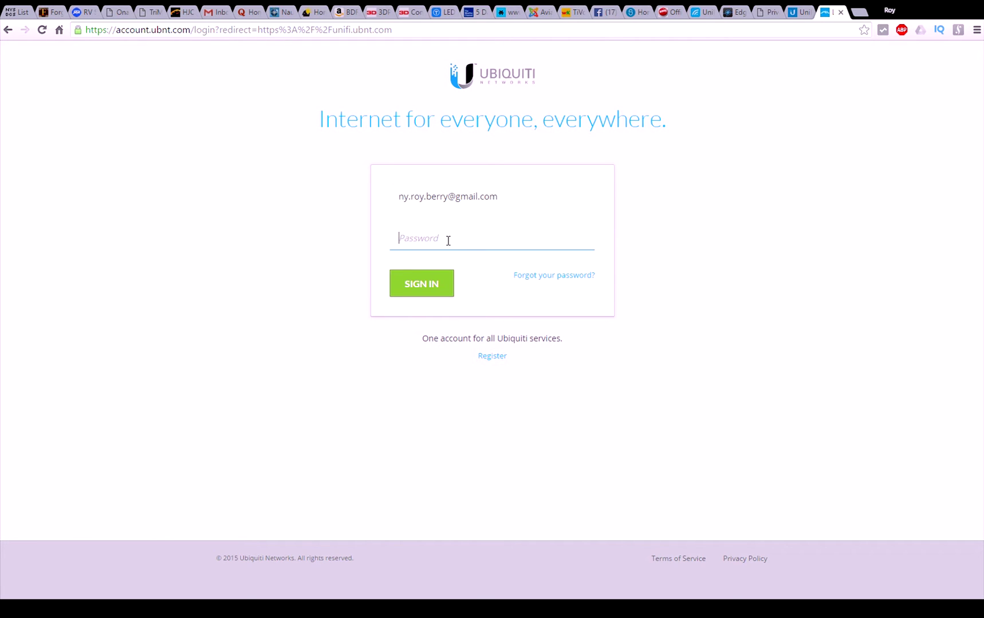
pyautogui.write('••••••••••••••')
pyautogui.click(431, 283)
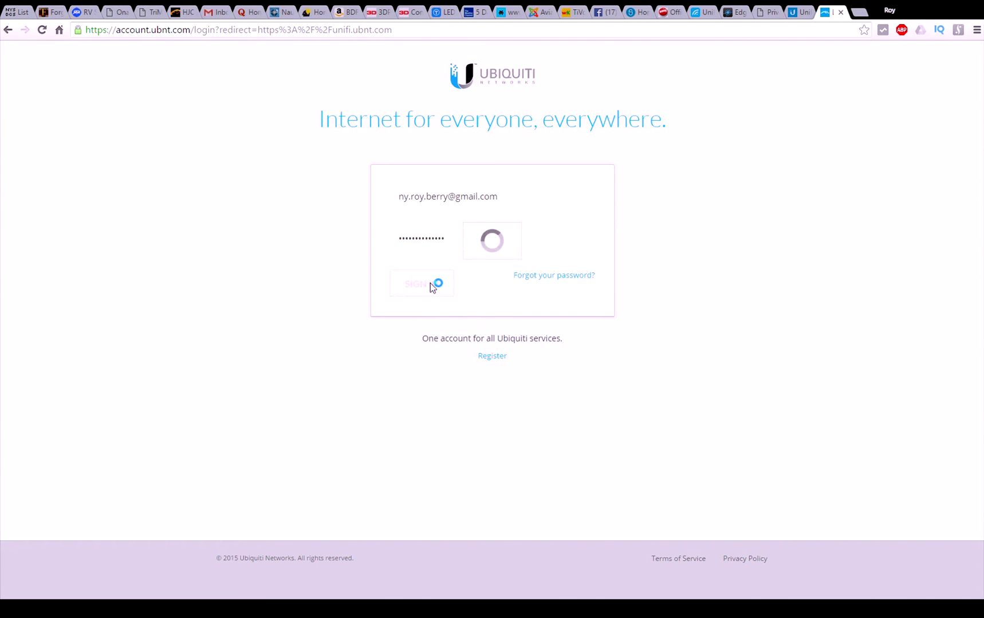
# Step: Retype the rejected password and sign in again to reach the controller list
pyautogui.moveTo(450, 281); pyautogui.dragTo(389, 283)
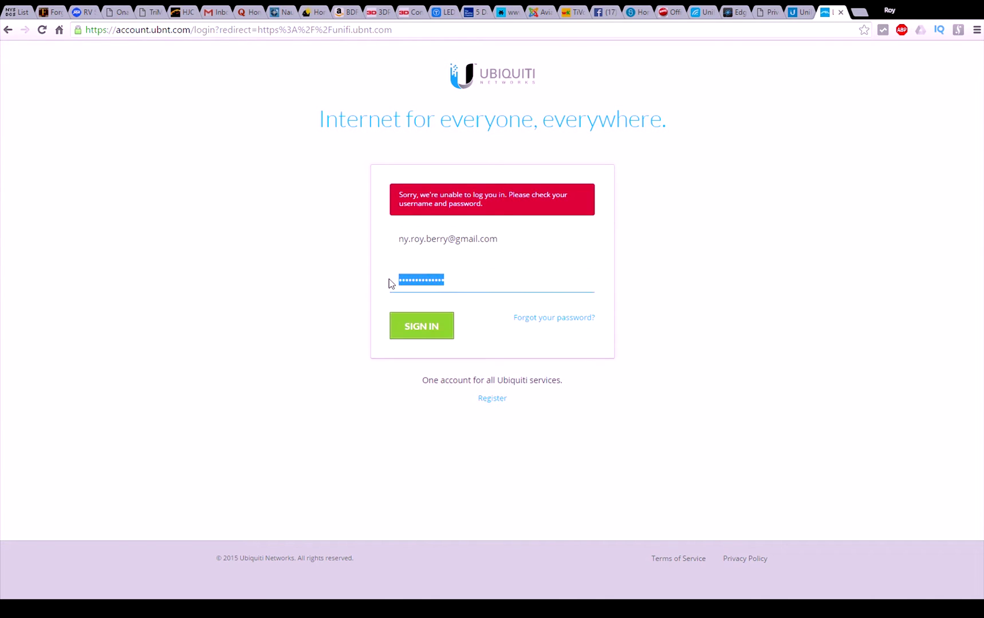
pyautogui.write('•••••••••••••••')
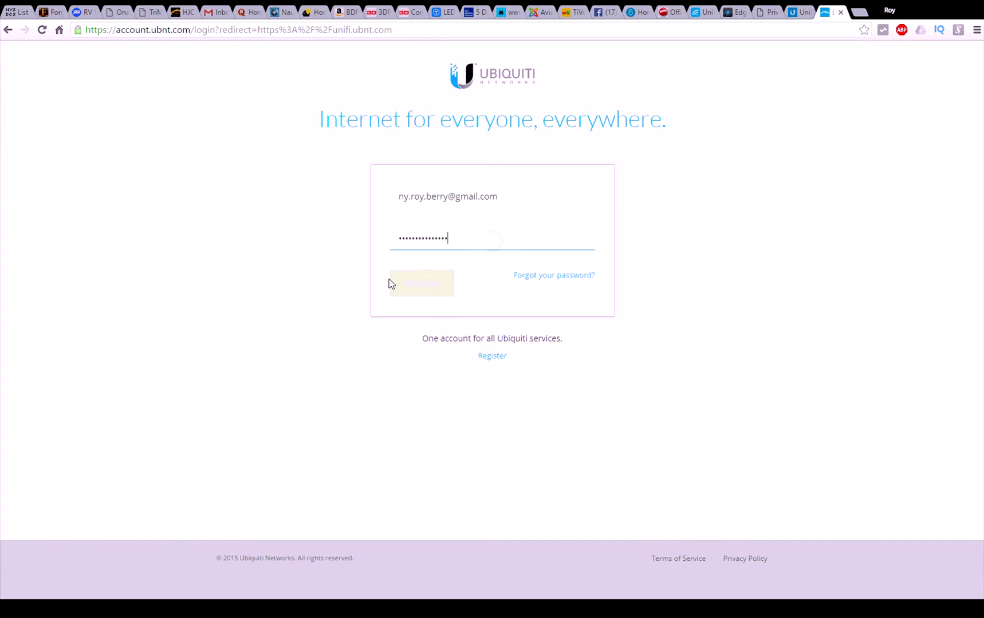
pyautogui.hotkey('ctrl', 'a')
pyautogui.write('•••••')
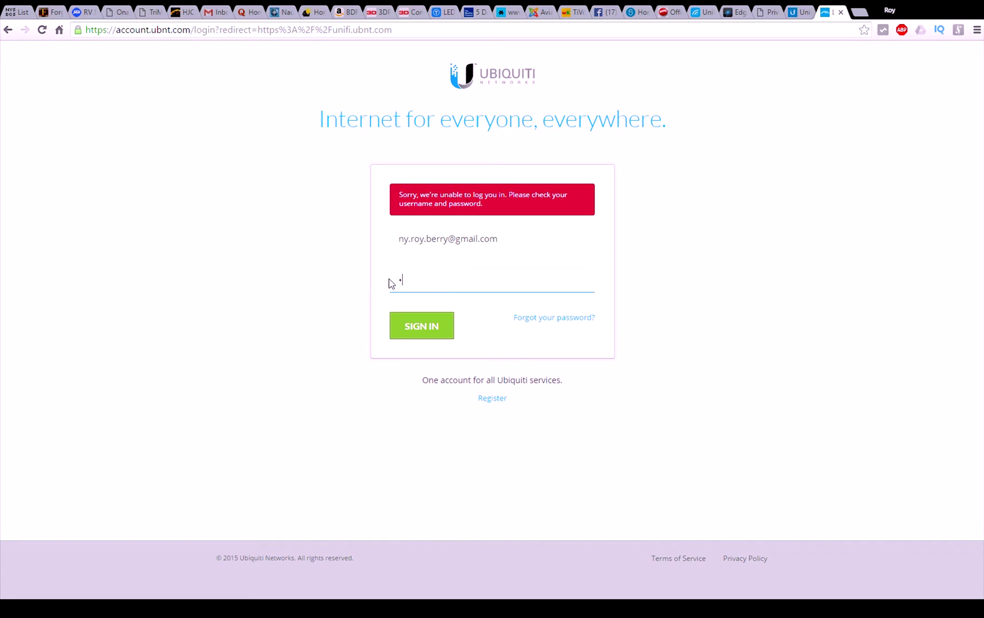
pyautogui.write('••••••••••')
pyautogui.press('Return')
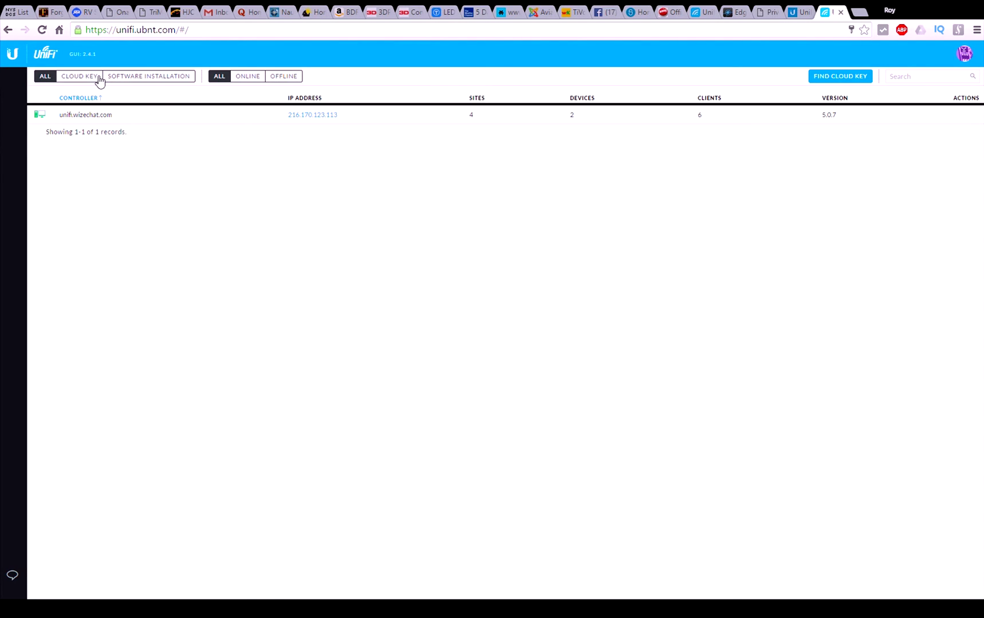
# Step: Filter to Cloud Keys, search the network, and adopt the one at 192.168.2.40
pyautogui.click(100, 80)
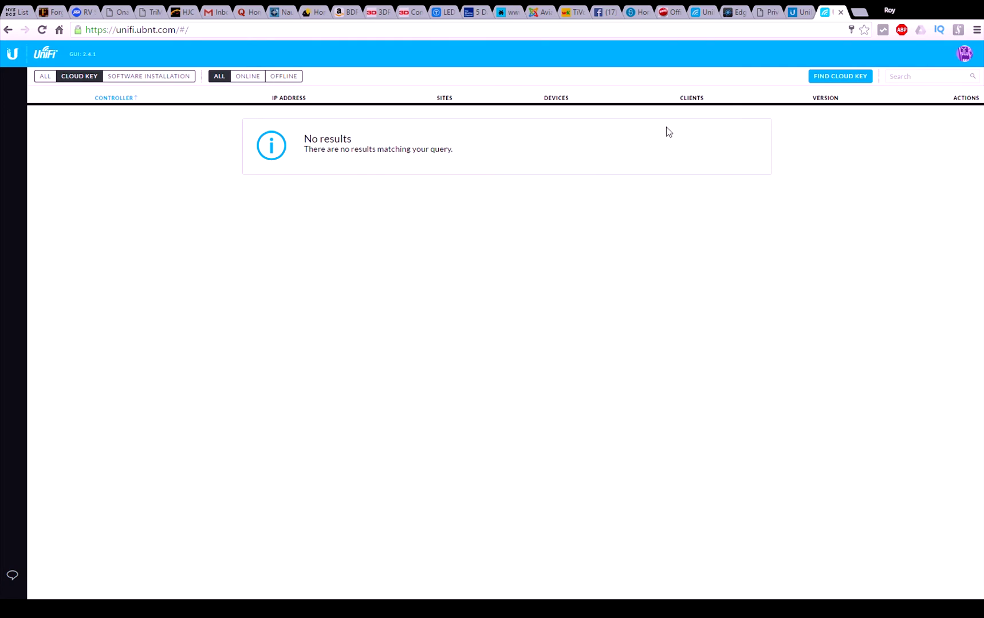
pyautogui.click(828, 78)
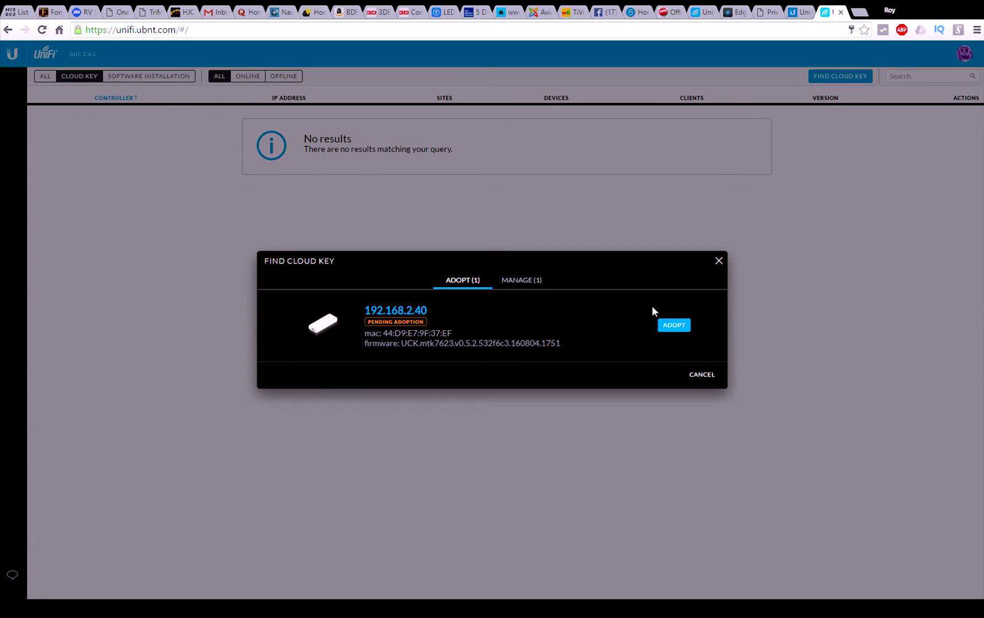
pyautogui.click(674, 326)
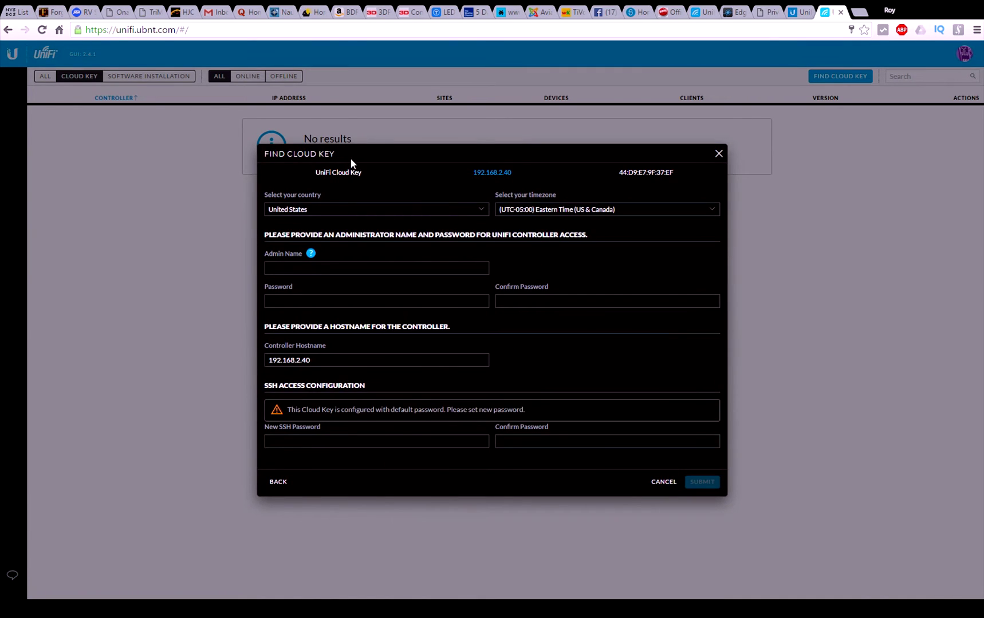
# Step: Fill in the admin name and password plus a confirmed new SSH password, and submit
pyautogui.click(345, 273)
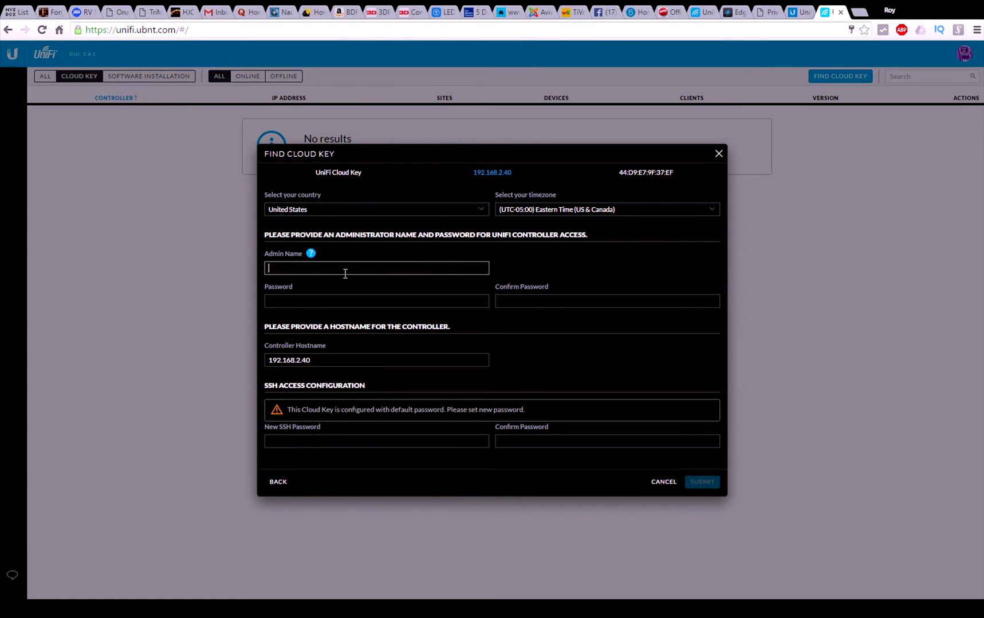
pyautogui.write('lilkiller')
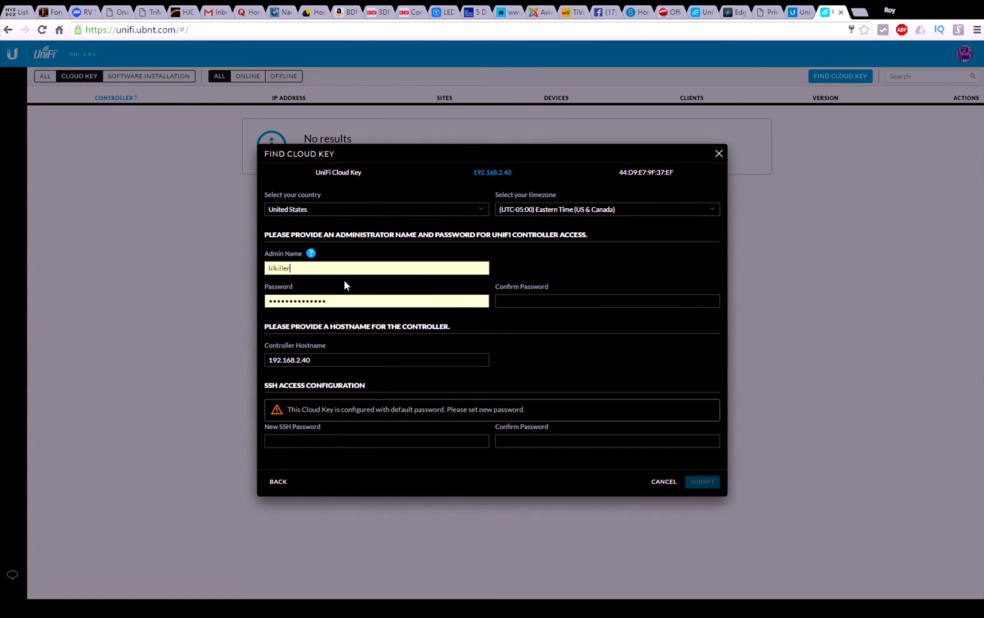
pyautogui.click(510, 299)
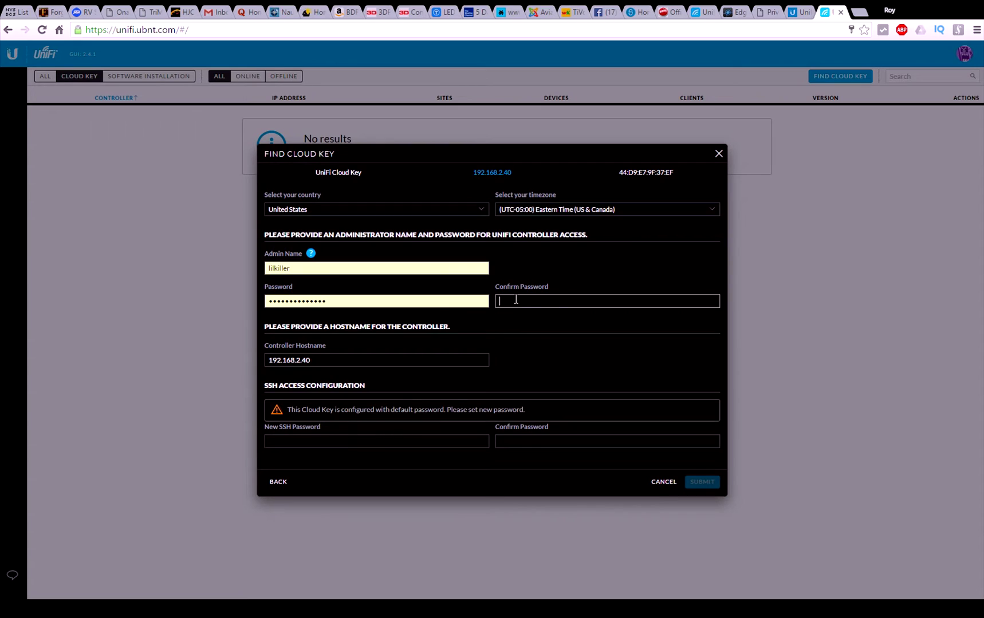
pyautogui.hotkey('ctrl', 'v')
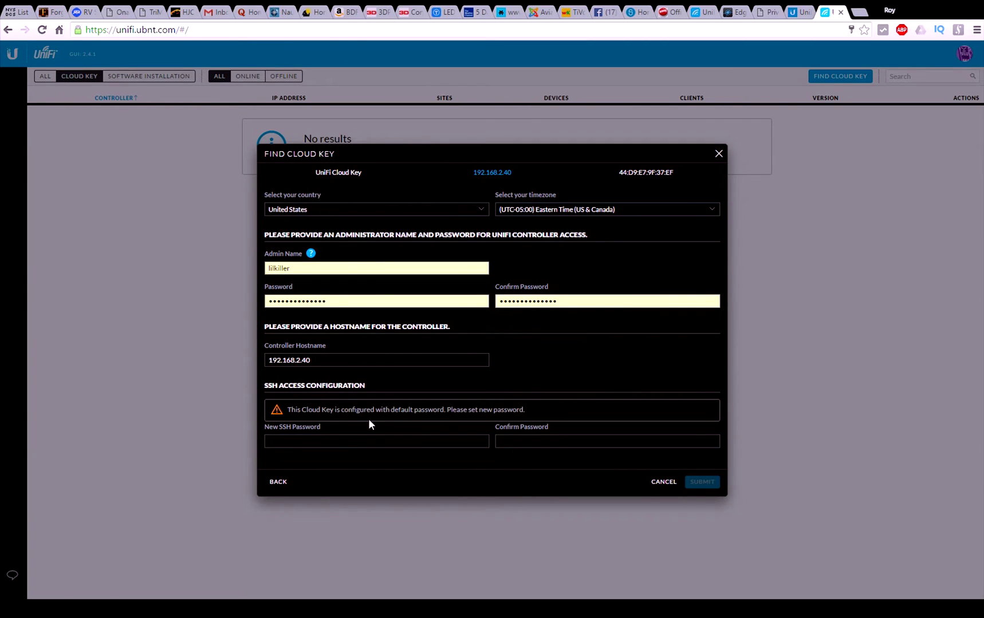
pyautogui.click(372, 439)
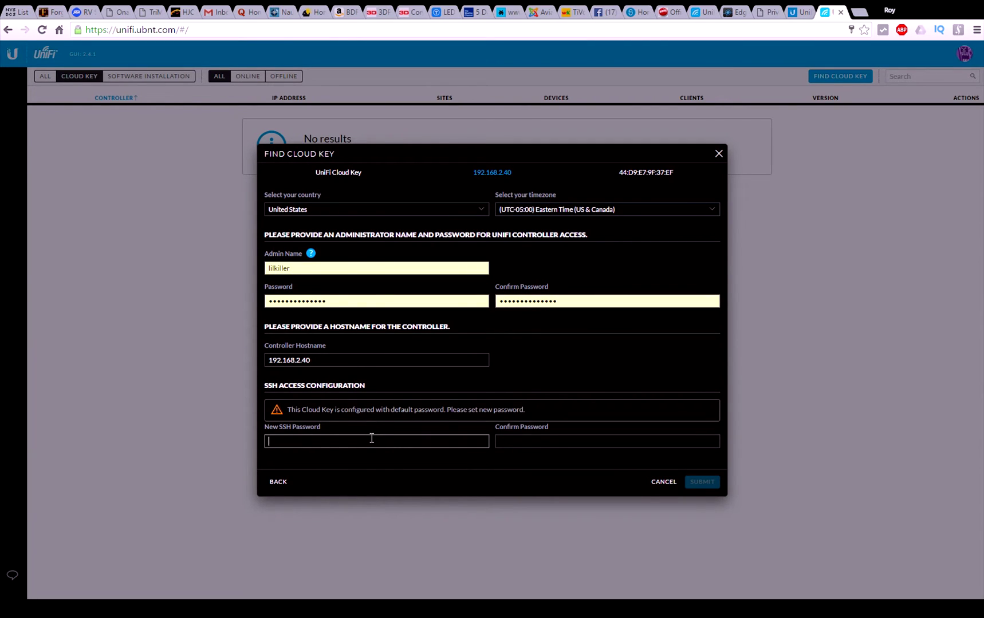
pyautogui.write('••••••')
pyautogui.click(510, 440)
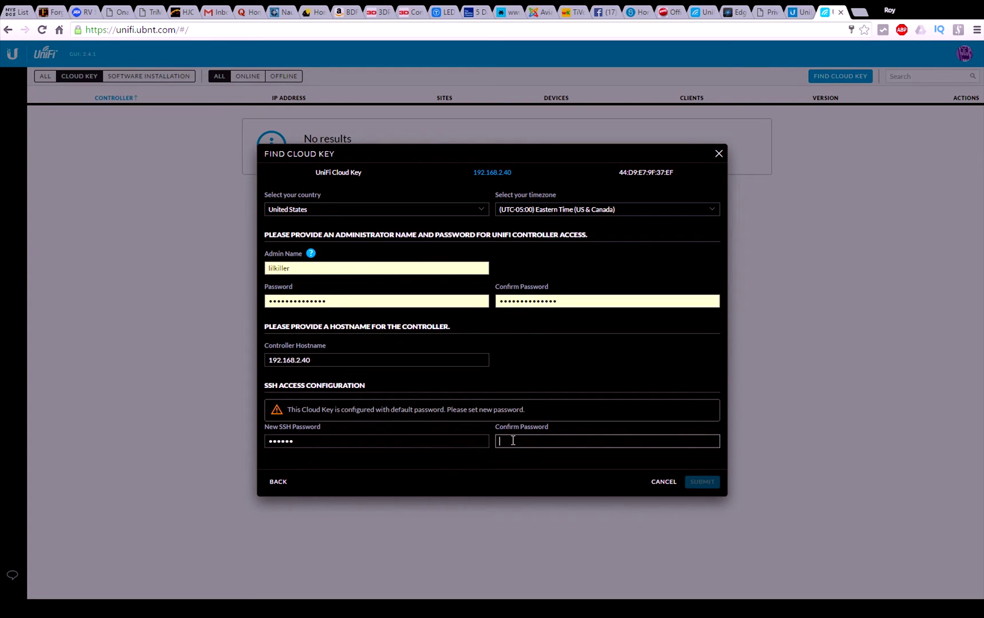
pyautogui.write('••••••')
pyautogui.click(702, 482)
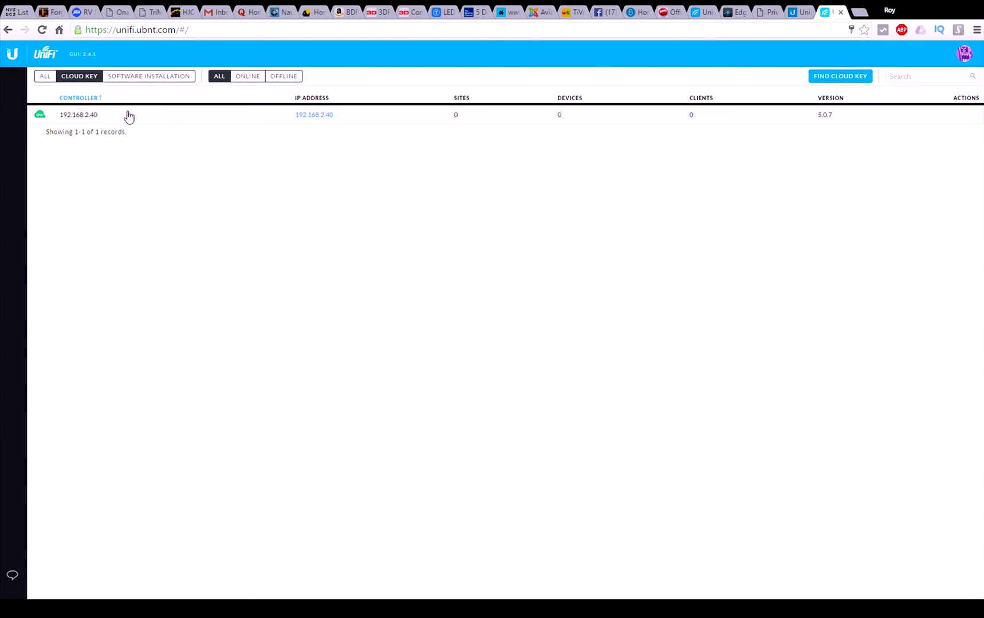
# Step: Open the 192.168.2.40 Cloud Key's details panel and launch its Default site
pyautogui.click(92, 120)
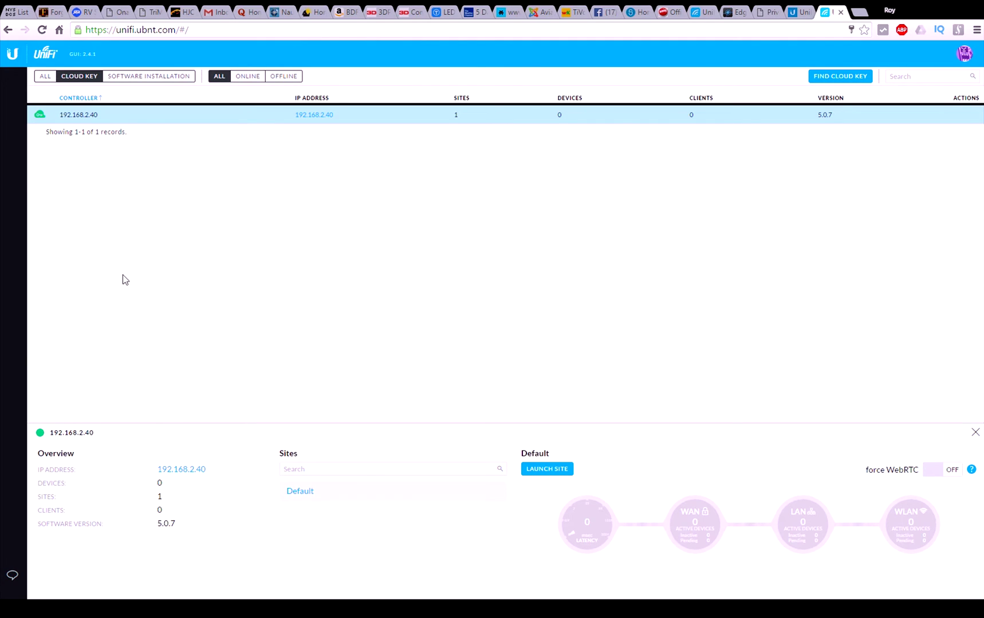
pyautogui.click(555, 471)
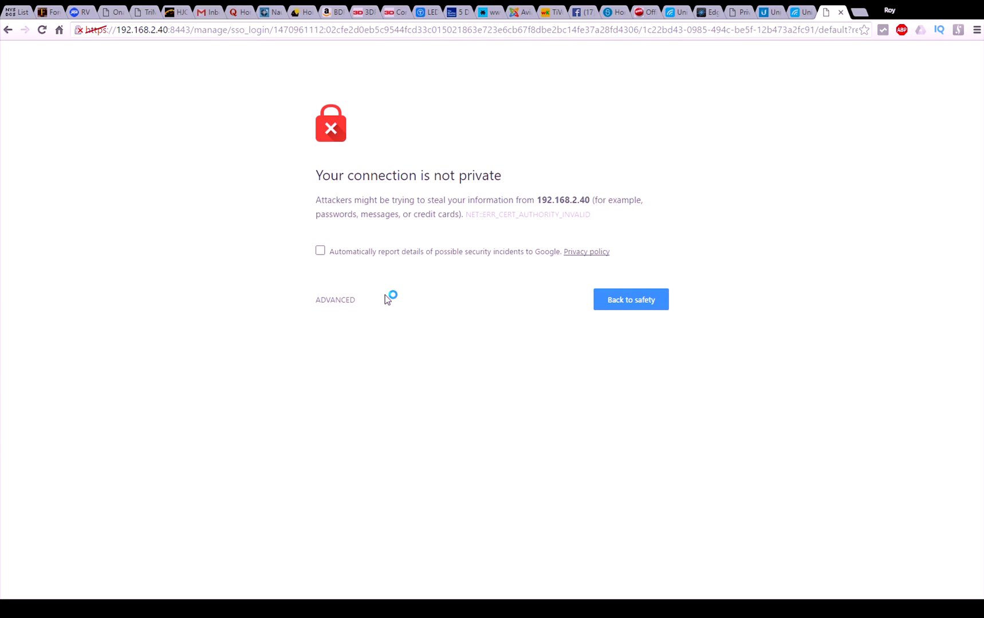
# Step: Bypass Chrome's privacy warning and proceed to the unsafe 192.168.2.40 controller page
pyautogui.click(343, 304)
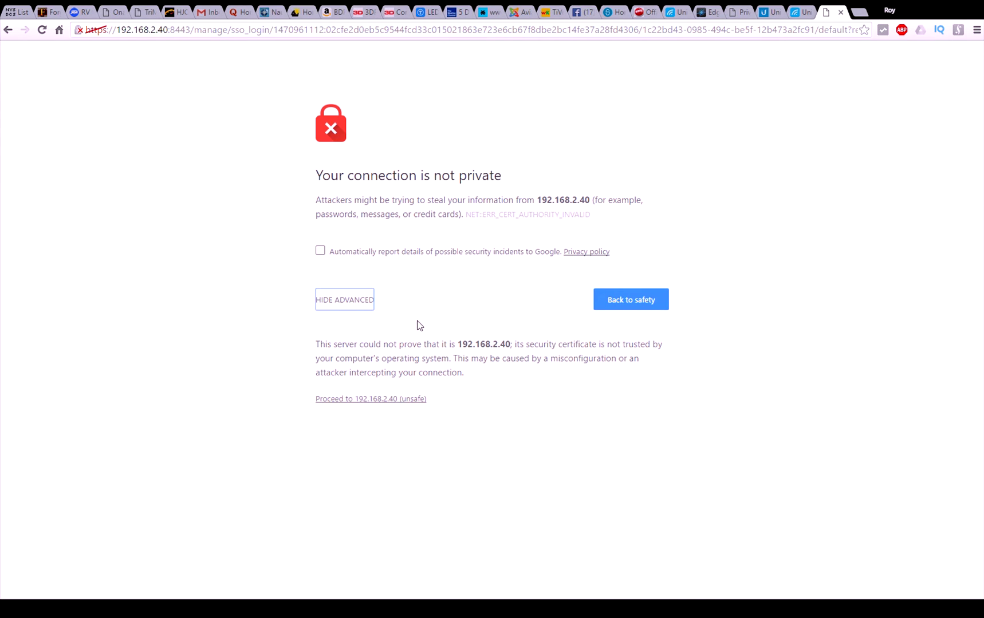
pyautogui.click(388, 401)
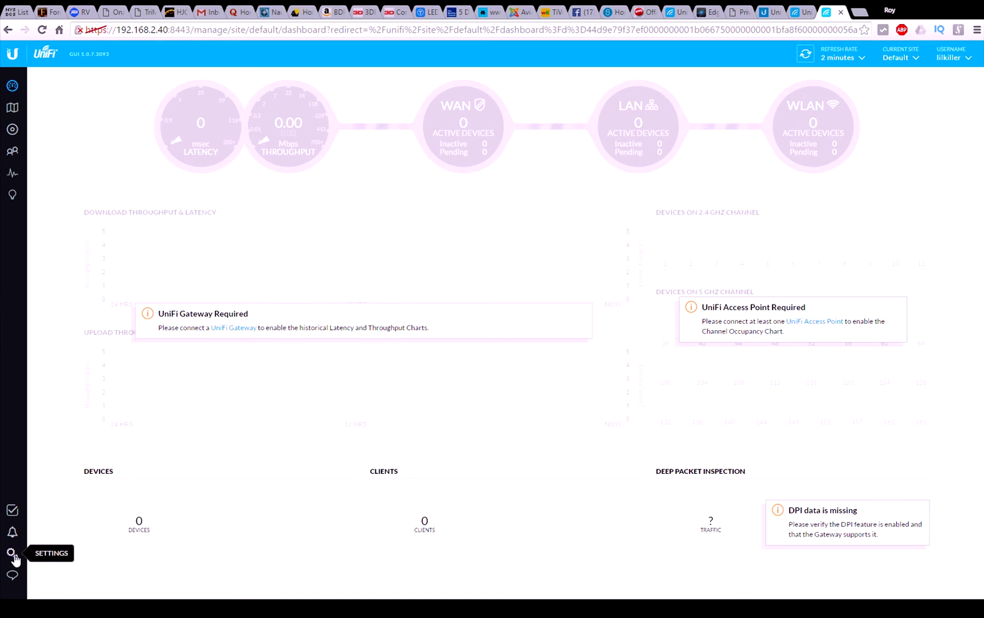
# Step: Set the site country to United States and apply the change
pyautogui.click(11, 553)
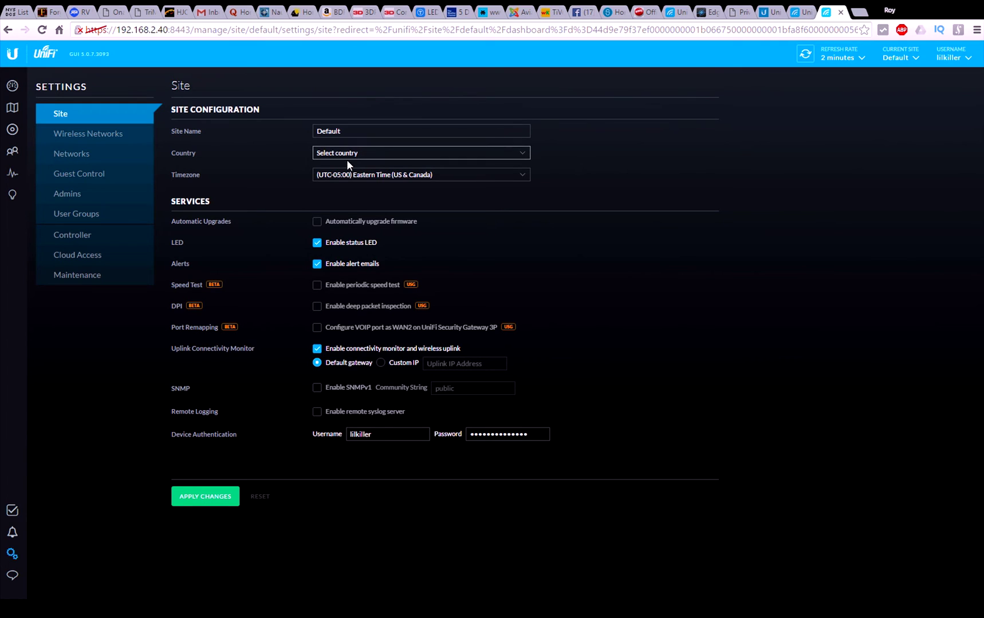
pyautogui.click(346, 272)
pyautogui.click(215, 497)
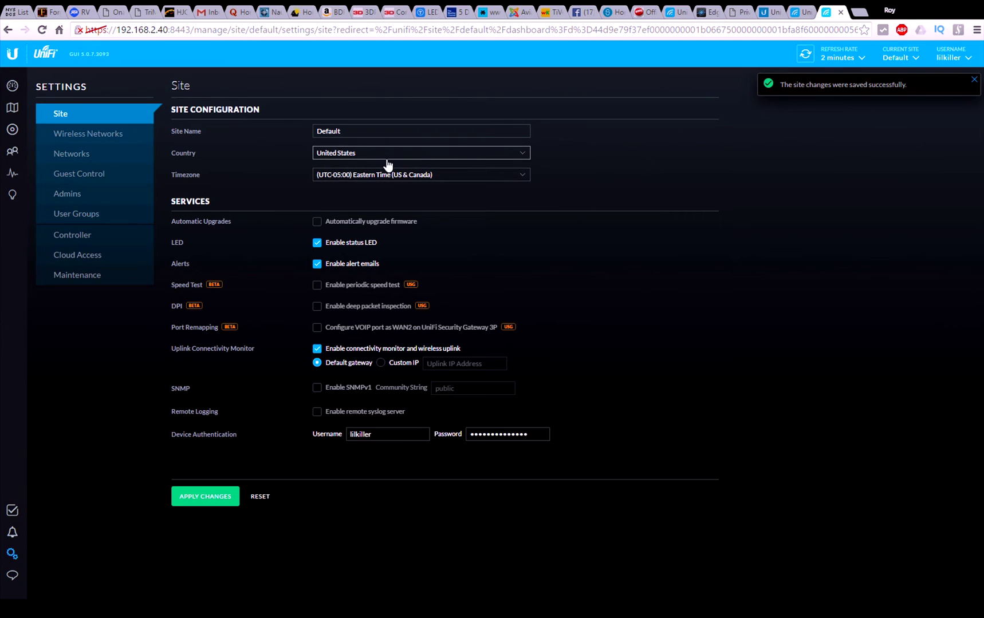
pyautogui.click(68, 139)
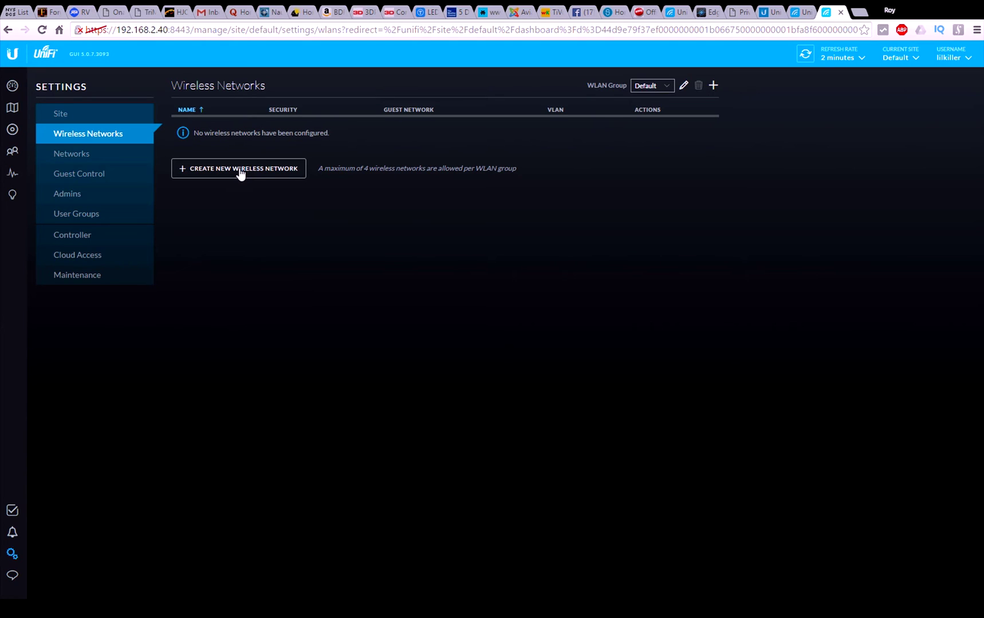
# Step: Create network 'TEST WIFI' with WPA Personal, a pre-shared key and UAPSD enabled, then save
pyautogui.click(240, 169)
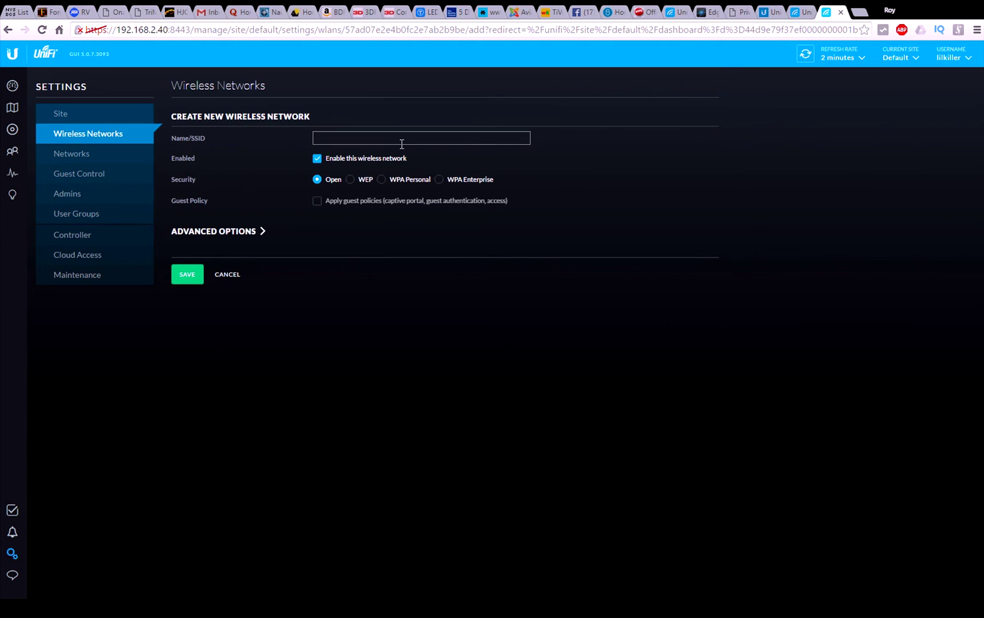
pyautogui.click(398, 141)
pyautogui.write('TEST WIFI')
pyautogui.click(381, 179)
pyautogui.click(439, 200)
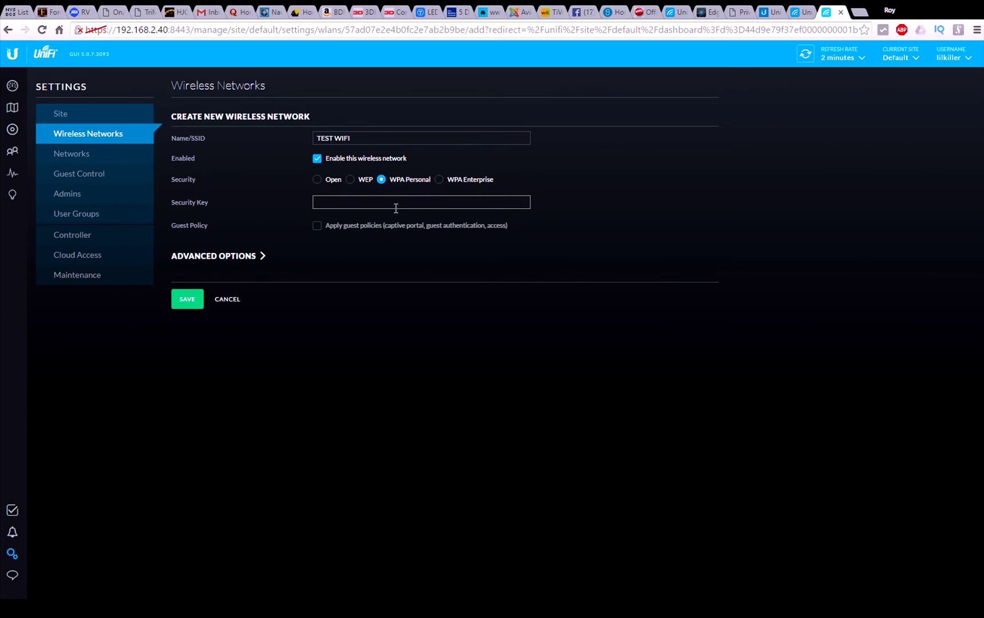
pyautogui.write('test123456')
pyautogui.click(241, 256)
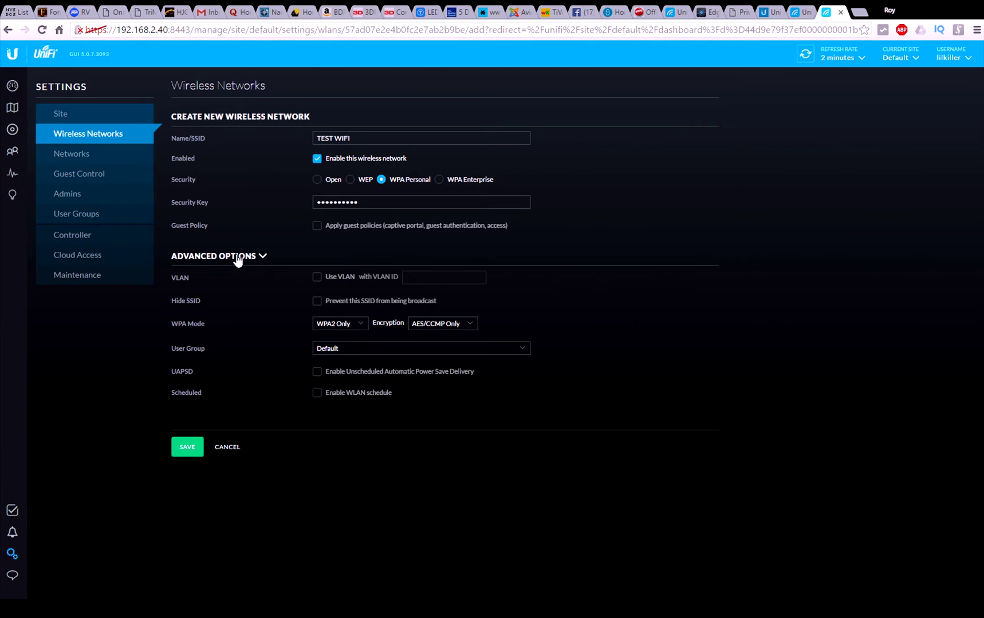
pyautogui.click(317, 372)
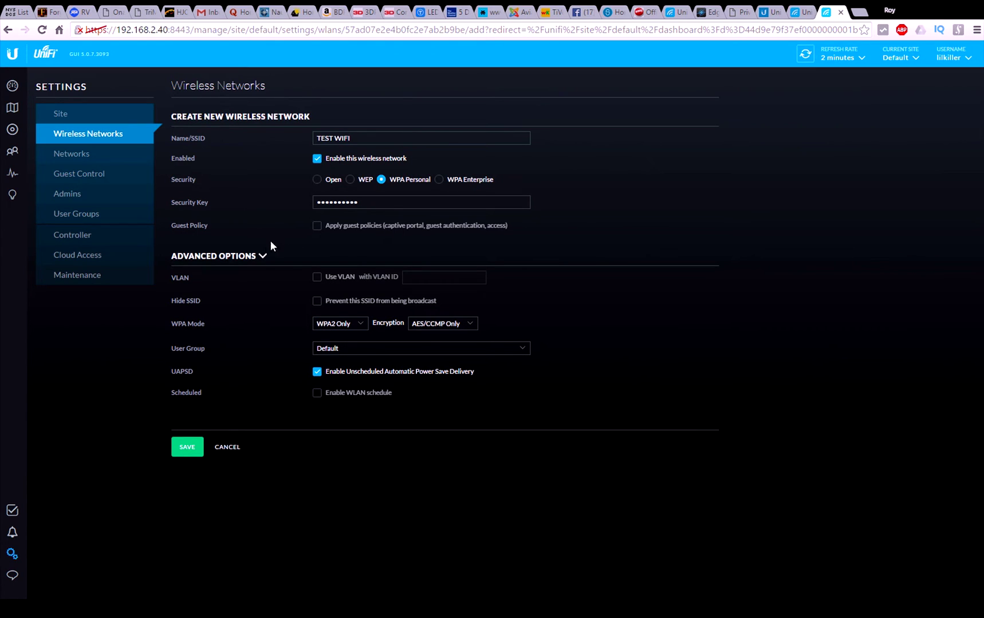
pyautogui.click(188, 449)
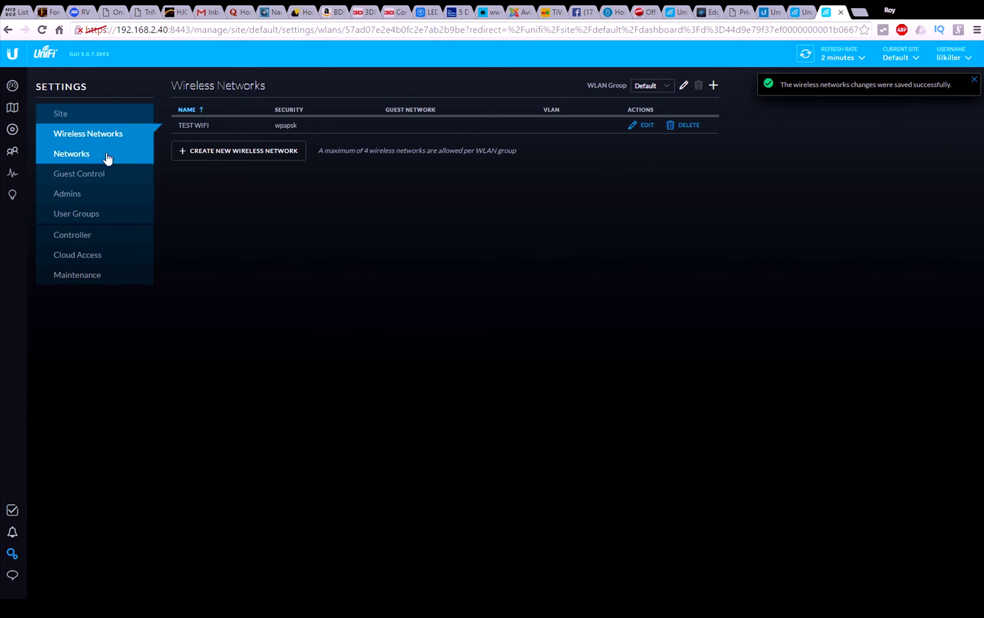
# Step: Review the Networks list, briefly highlighting the LAN subnet 192.168.1.1/24
pyautogui.click(72, 154)
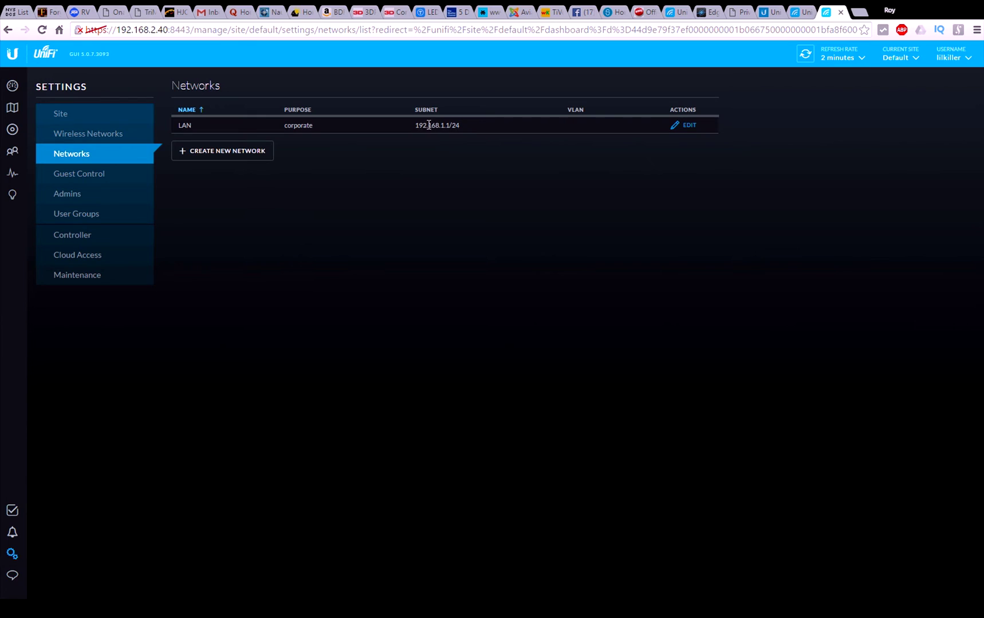
pyautogui.moveTo(463, 124); pyautogui.dragTo(413, 125)
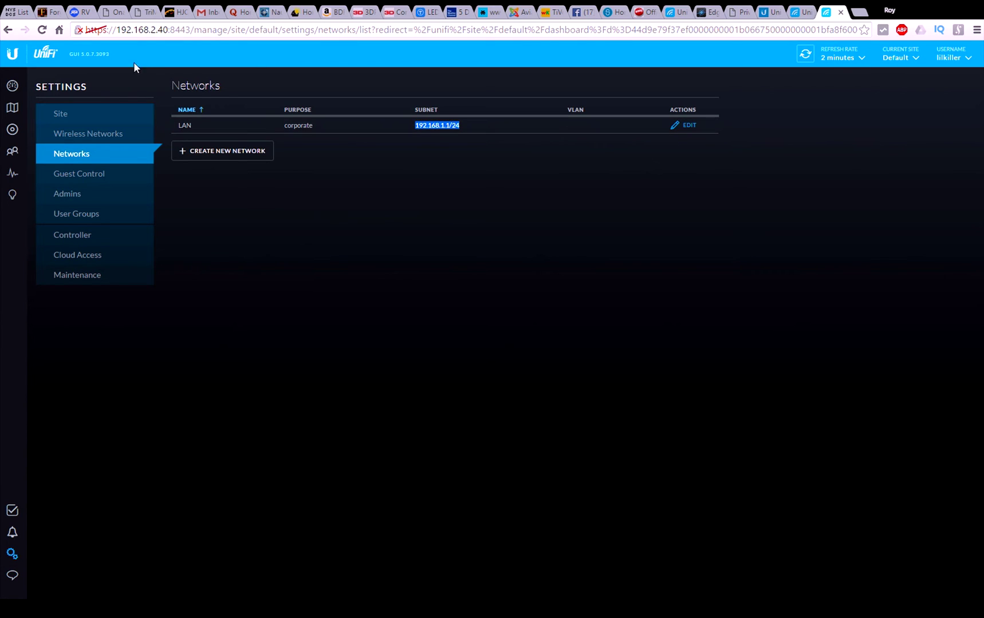
pyautogui.click(150, 30)
pyautogui.click(151, 30)
pyautogui.click(450, 167)
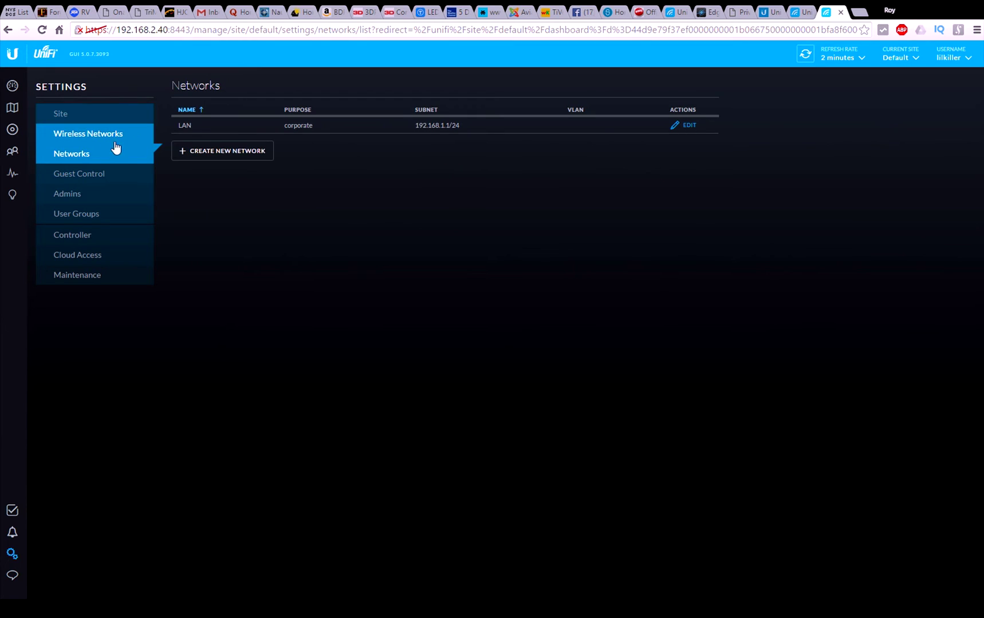
# Step: Browse Guest Control, Admins and the Default user group without changing anything
pyautogui.click(83, 179)
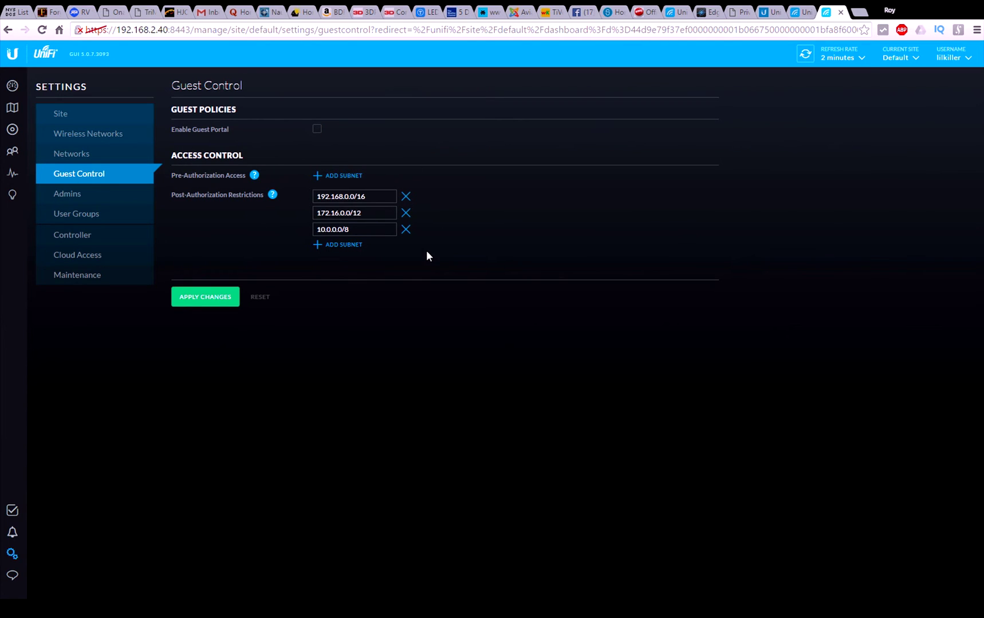
pyautogui.click(72, 196)
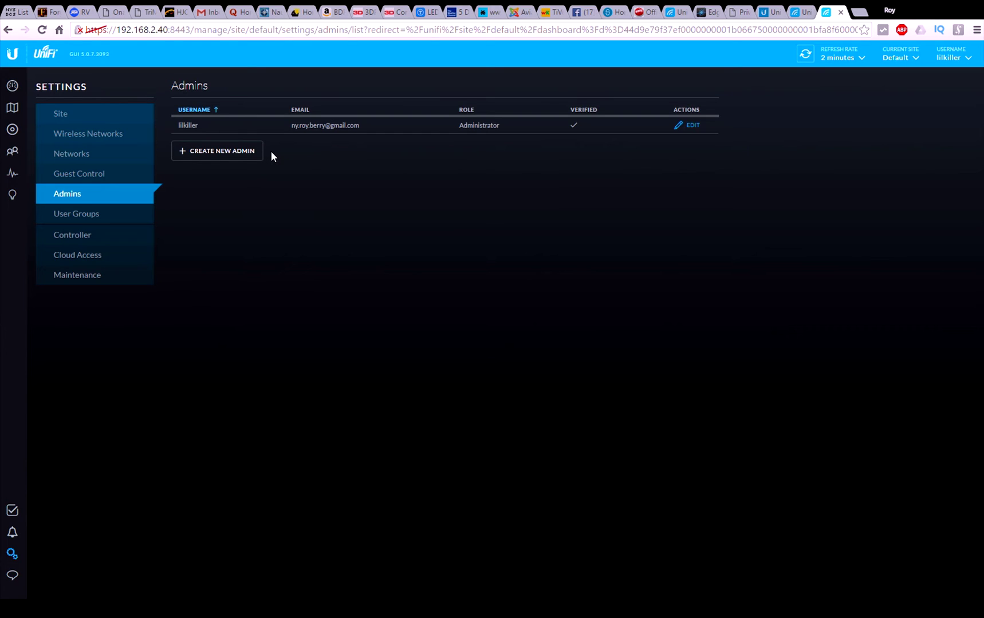
pyautogui.click(86, 217)
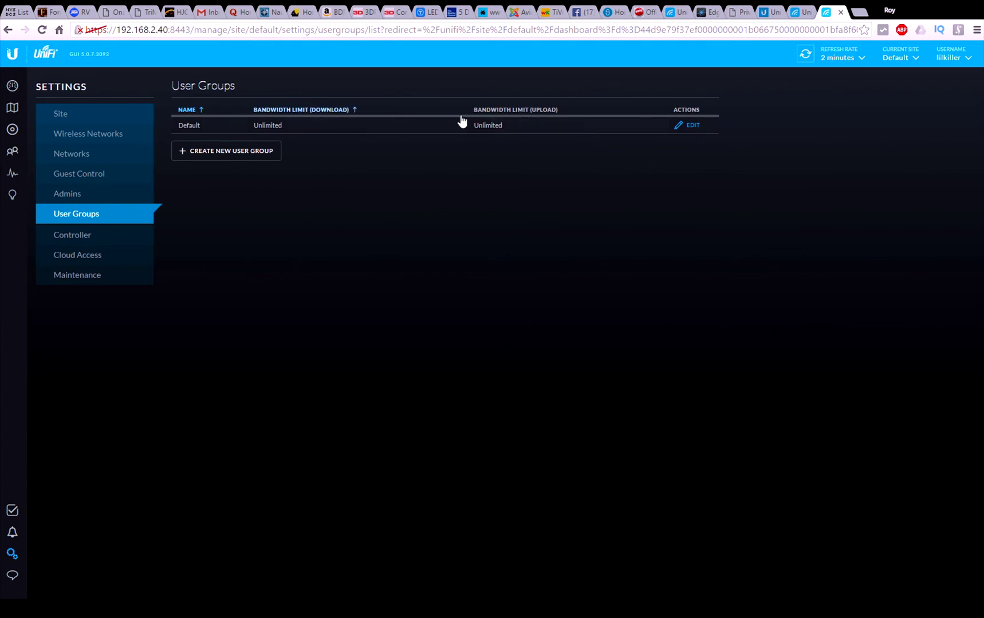
pyautogui.click(691, 125)
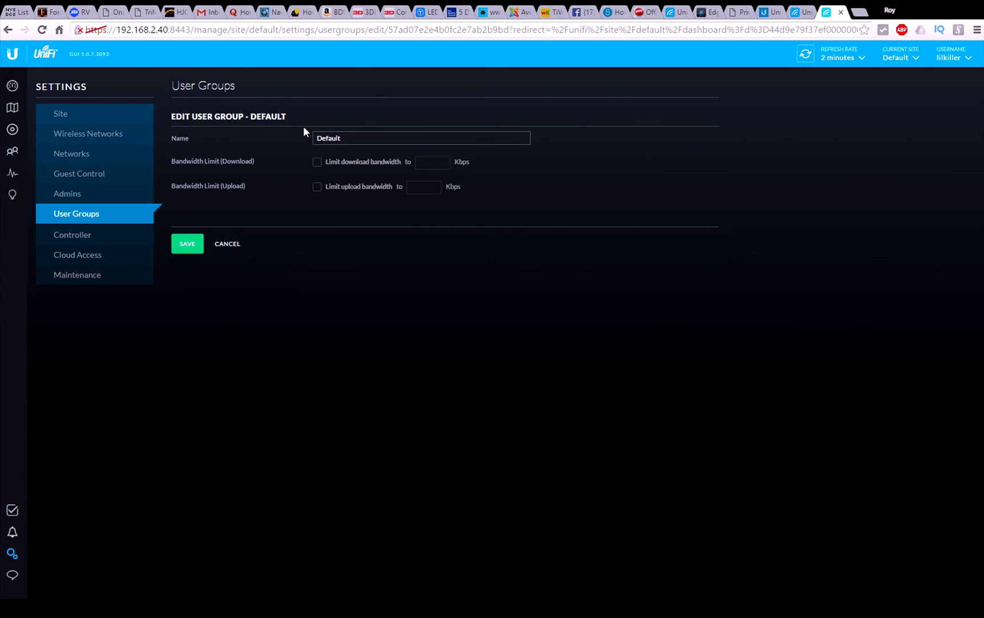
pyautogui.click(237, 245)
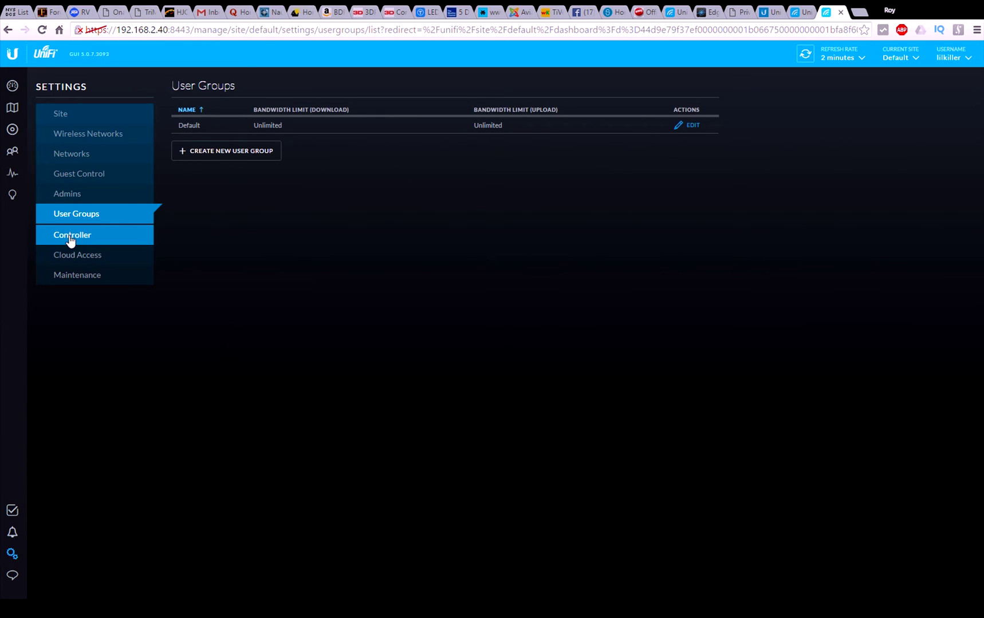
# Step: Check the Controller hostname/IP setting and the Cloud Access settings
pyautogui.click(71, 237)
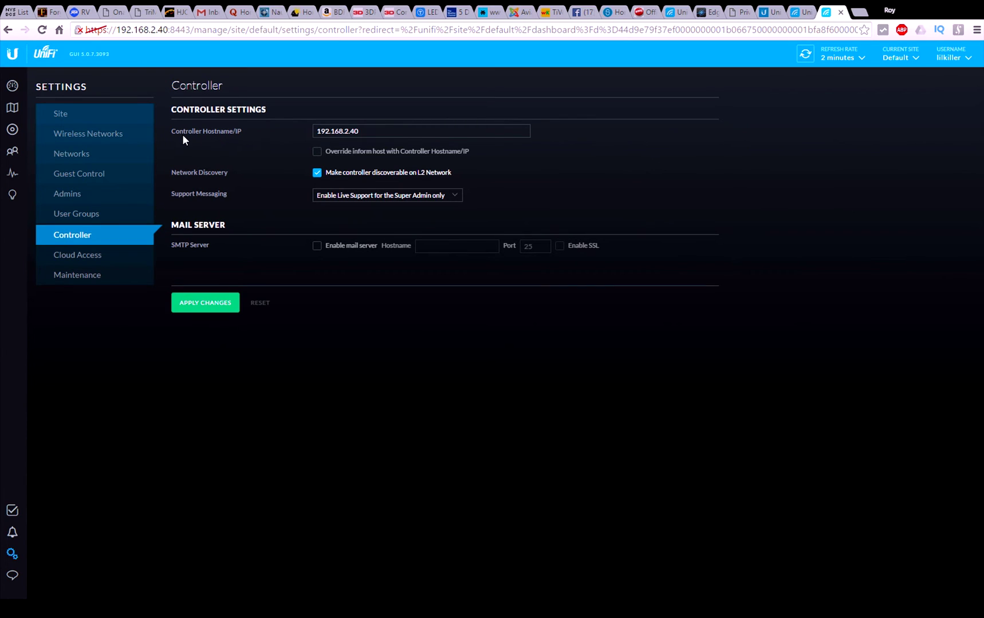
pyautogui.click(370, 132)
pyautogui.click(88, 259)
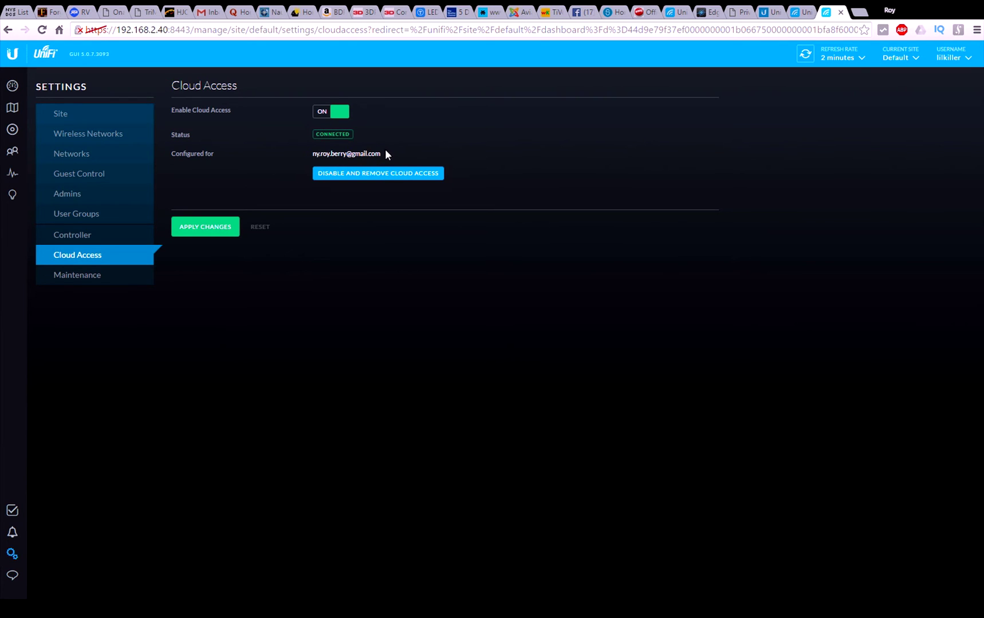
pyautogui.click(79, 276)
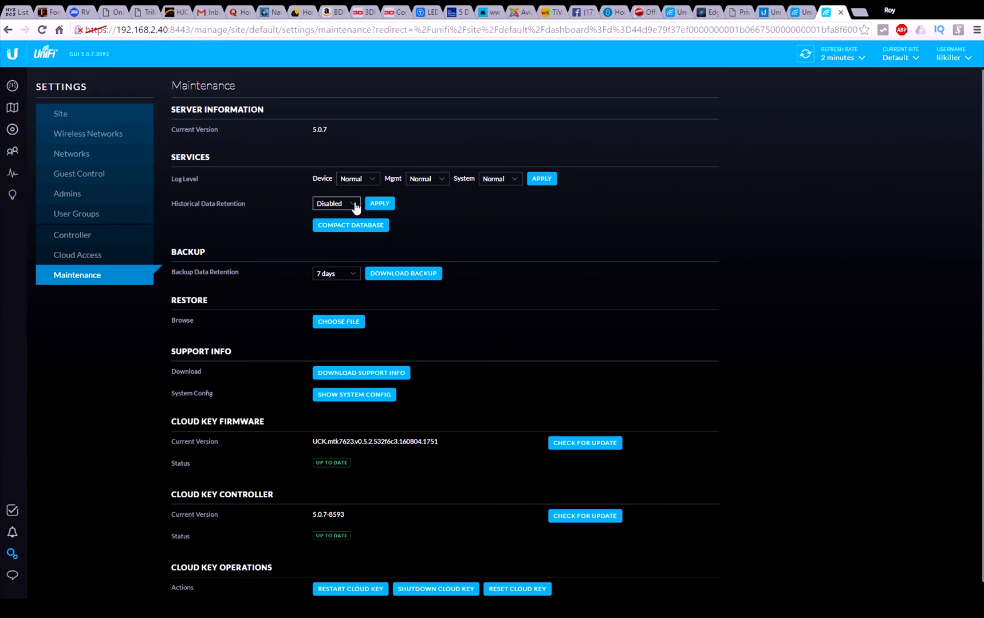
# Step: Set historical data retention to 365 days and apply it
pyautogui.click(337, 255)
pyautogui.click(378, 208)
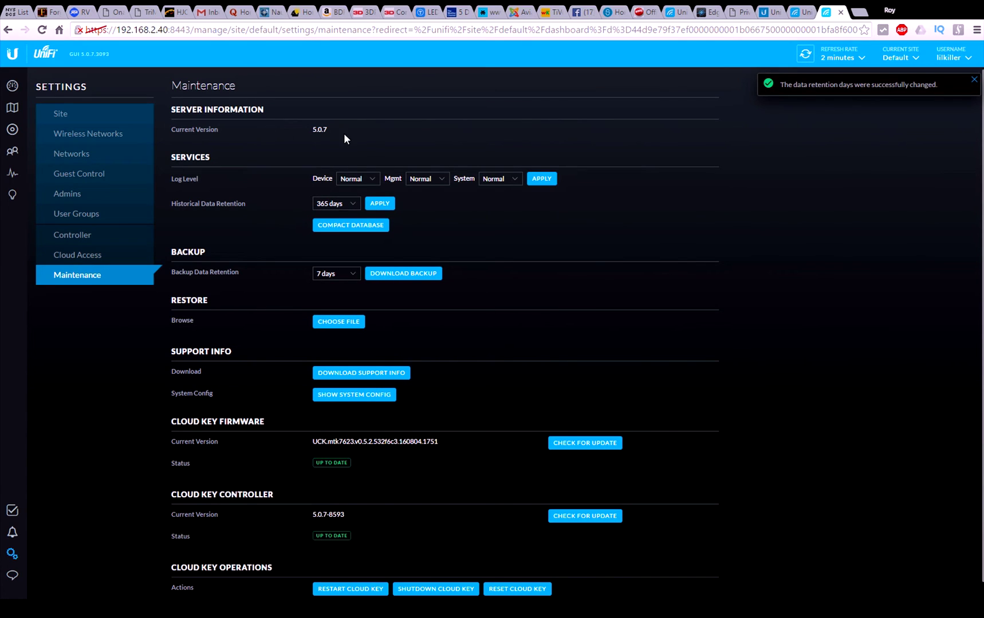
pyautogui.moveTo(173, 133); pyautogui.dragTo(314, 136)
pyautogui.click(333, 135)
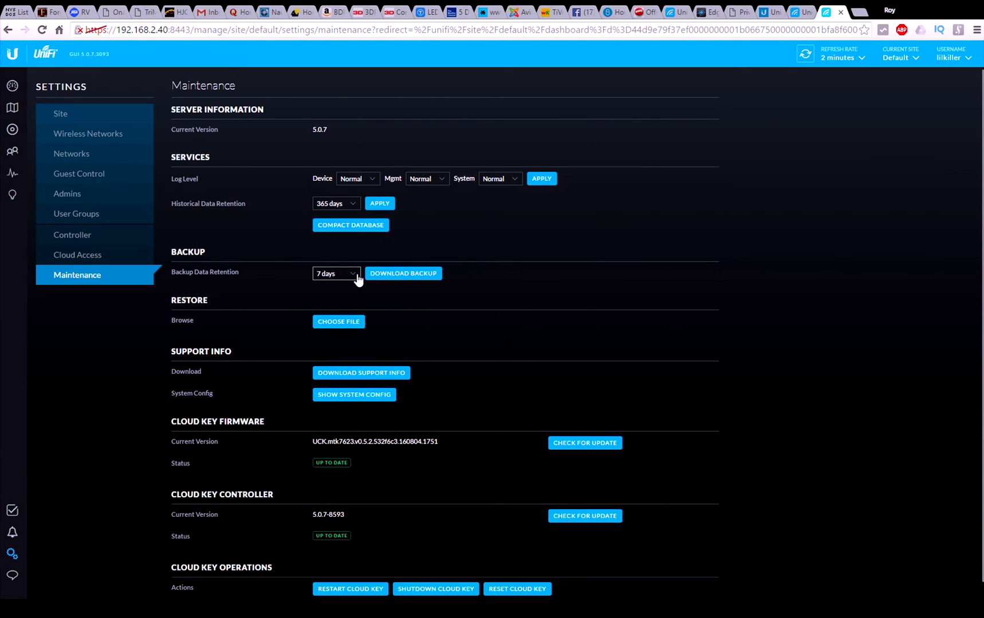
# Step: Set backup data retention to All time and view the system configuration summary
pyautogui.click(346, 338)
pyautogui.scroll(-1, 471, 350)
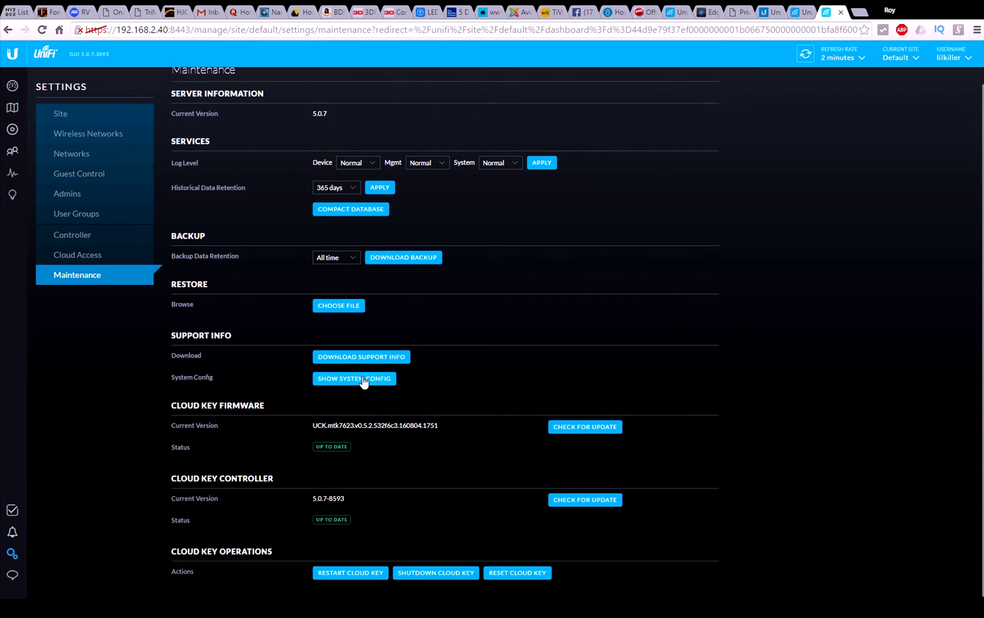
pyautogui.click(364, 381)
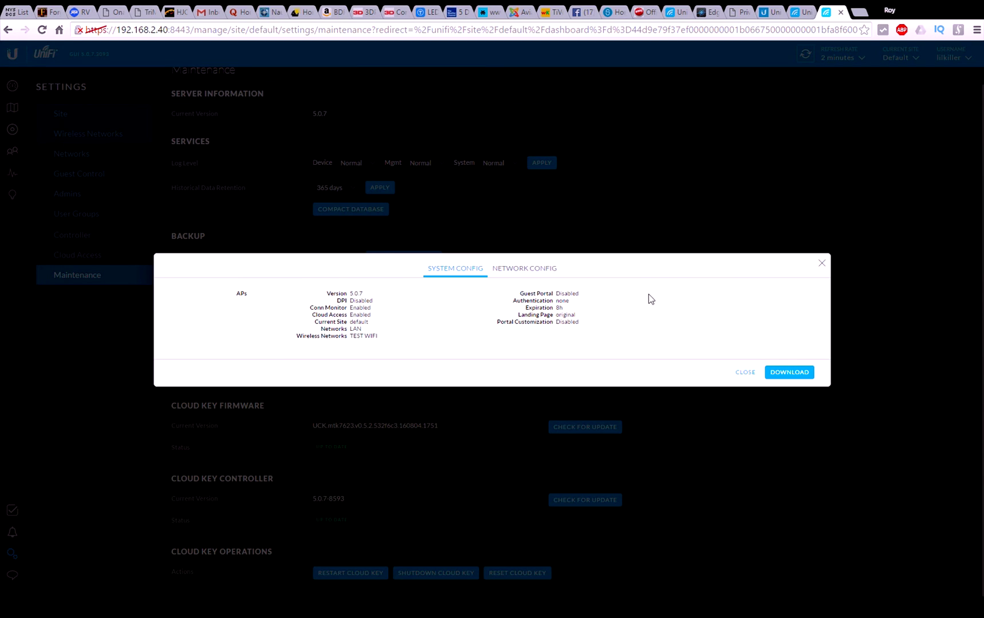
pyautogui.click(541, 269)
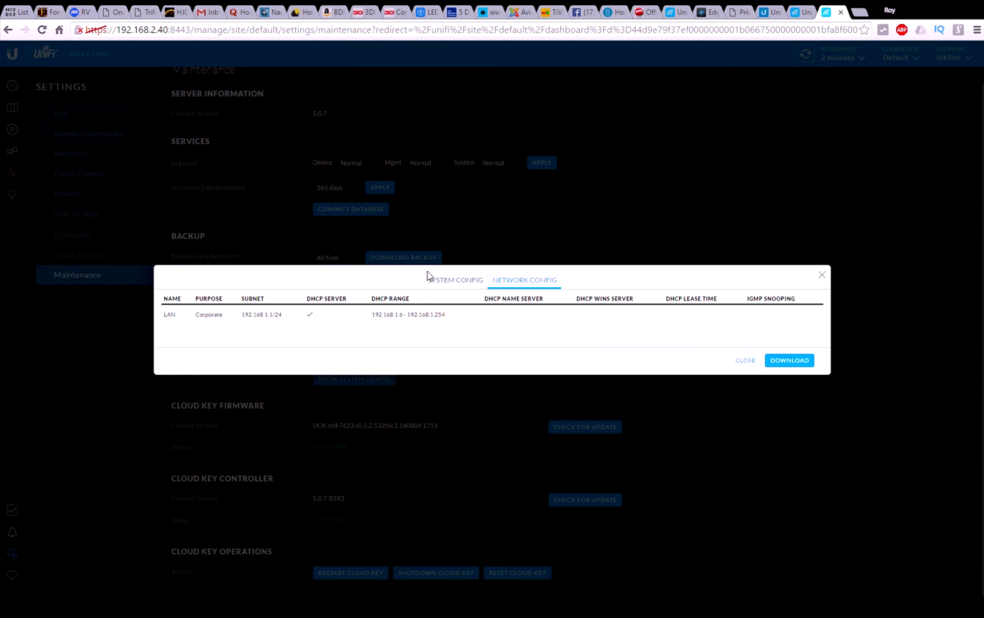
pyautogui.click(458, 282)
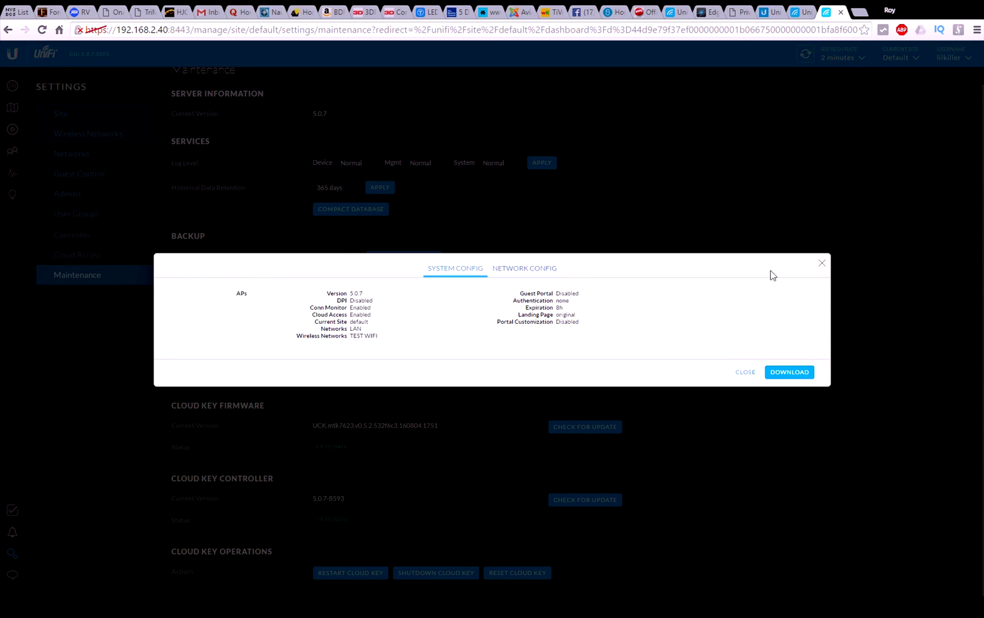
pyautogui.click(821, 264)
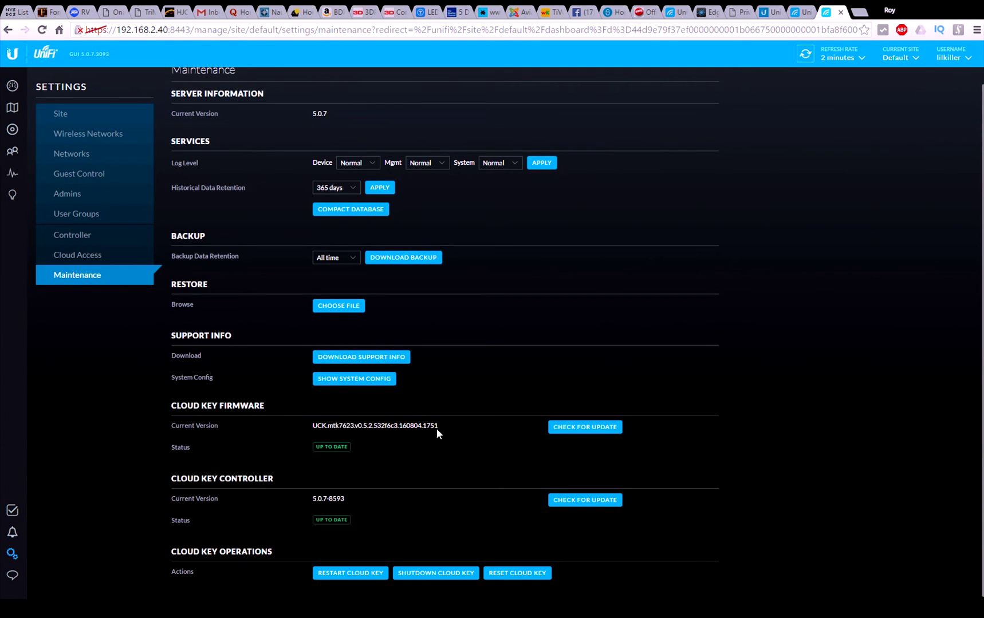
pyautogui.moveTo(425, 426); pyautogui.dragTo(289, 419)
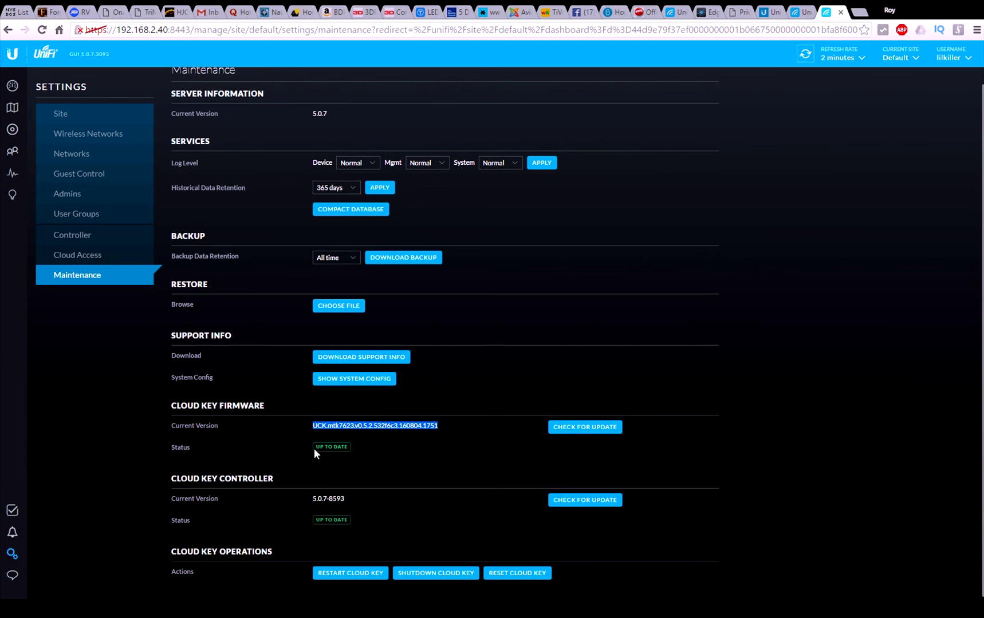
pyautogui.moveTo(356, 448); pyautogui.dragTo(310, 450)
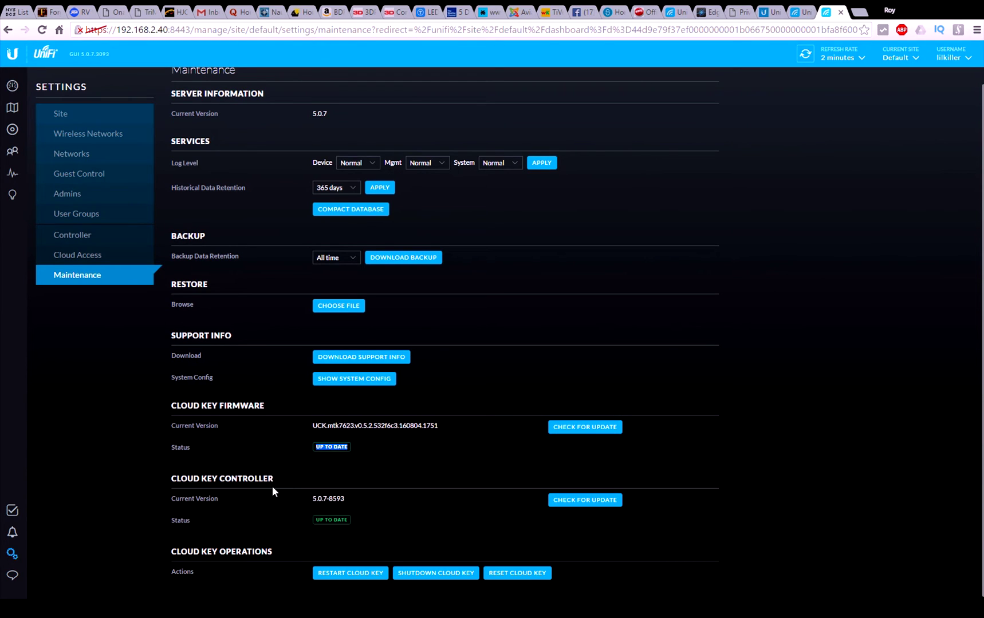
pyautogui.click(486, 505)
pyautogui.moveTo(353, 522); pyautogui.dragTo(314, 522)
pyautogui.click(369, 523)
# Step: Show the site dashboard's WAN, LAN and WLAN counts, glancing at the EdgeRouter tab
pyautogui.click(12, 87)
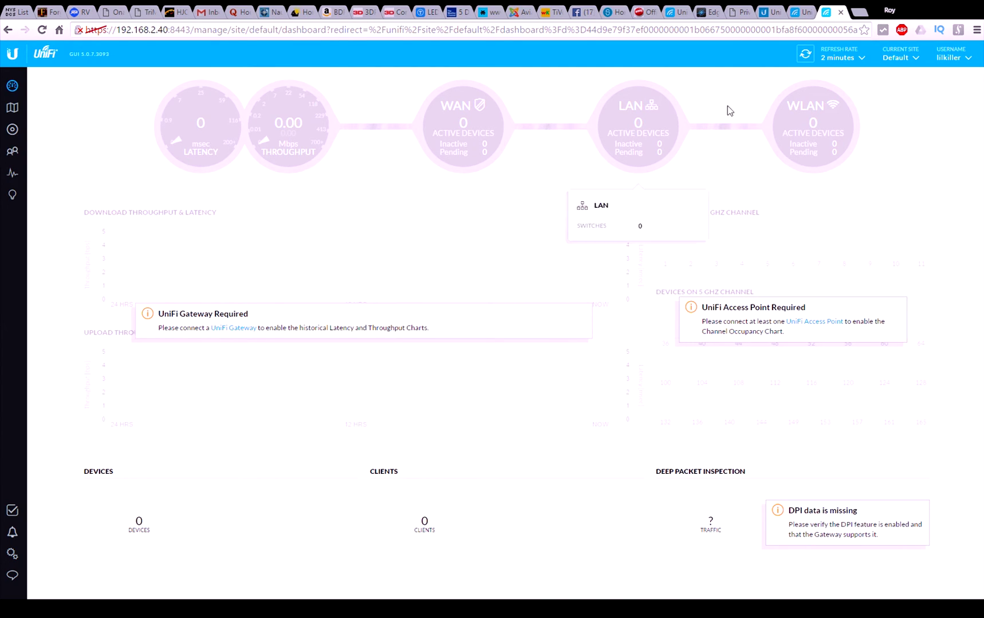
pyautogui.click(712, 15)
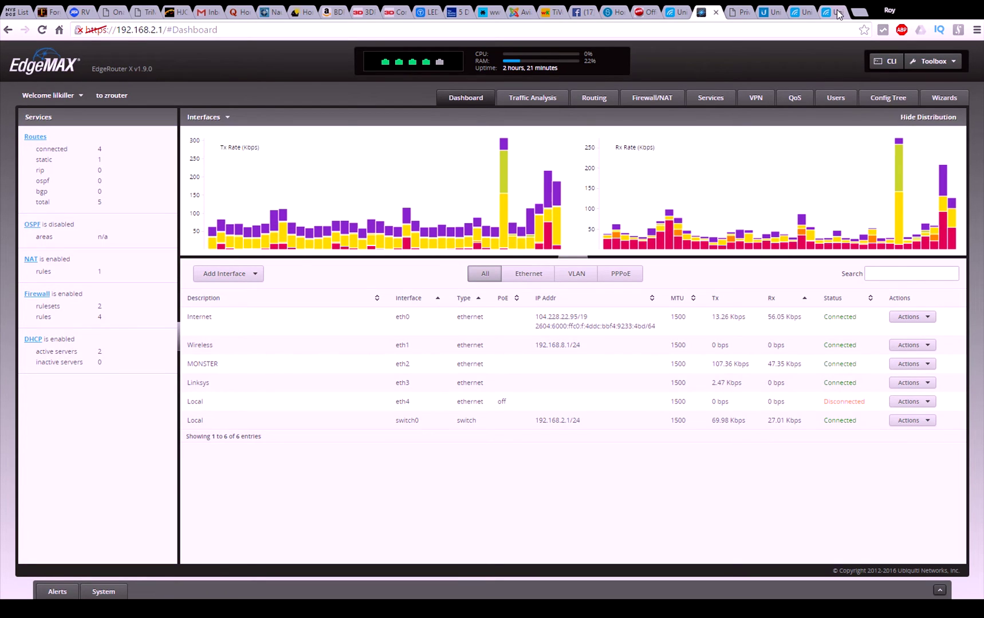
pyautogui.click(835, 13)
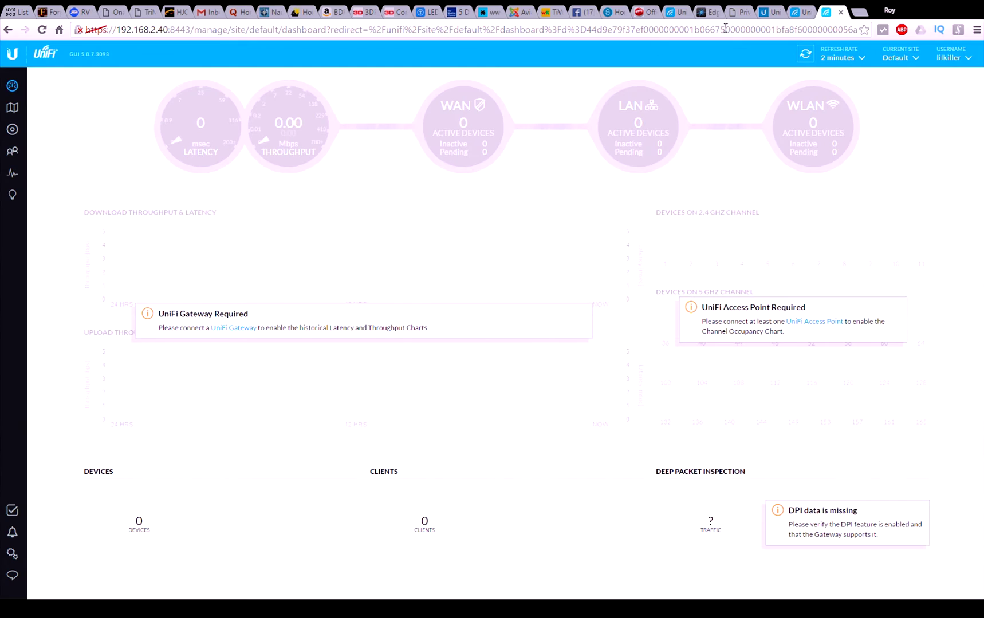
pyautogui.moveTo(182, 145)
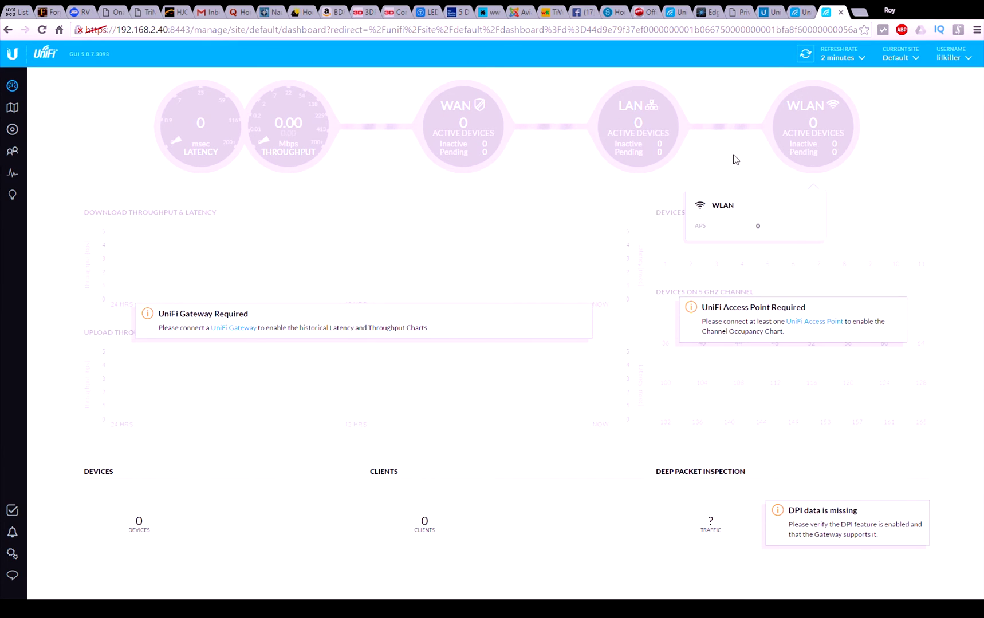
pyautogui.moveTo(819, 117)
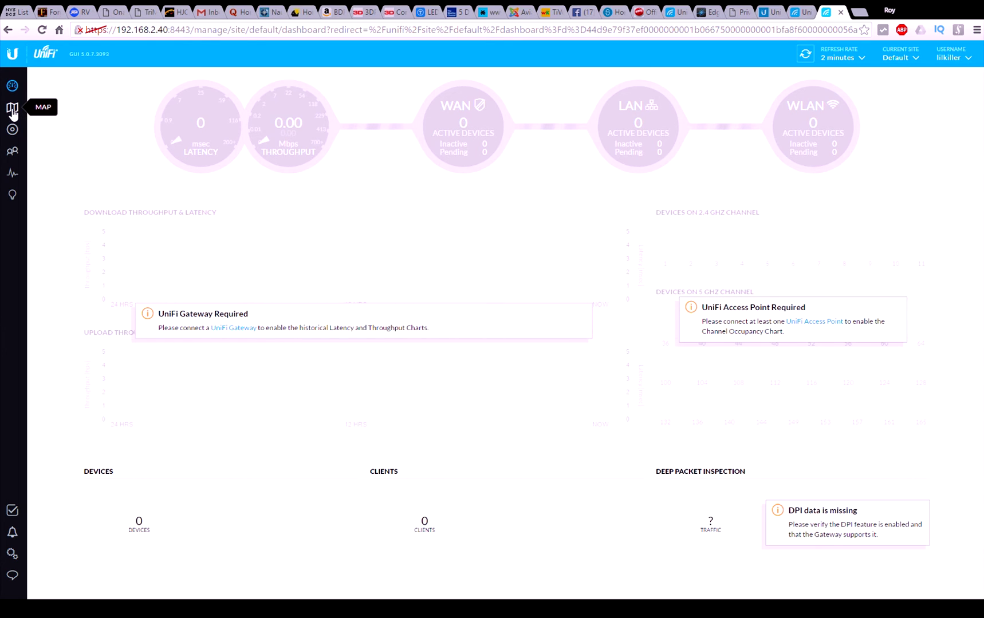
pyautogui.click(13, 113)
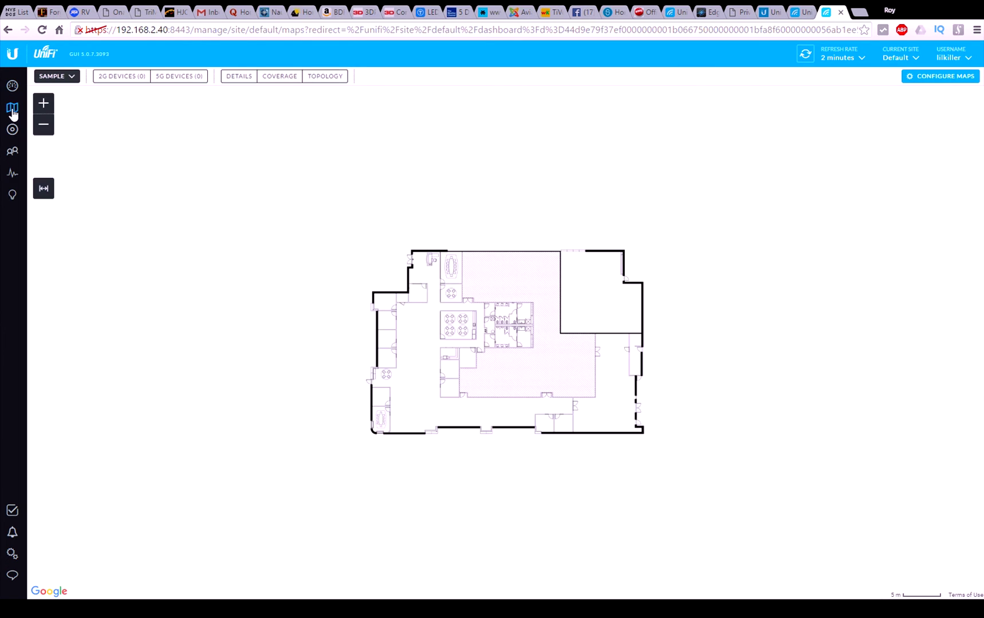
# Step: Edit the Sample map to use Google Maps, framed on Albany's Capitol and Empire State Plaza
pyautogui.click(922, 84)
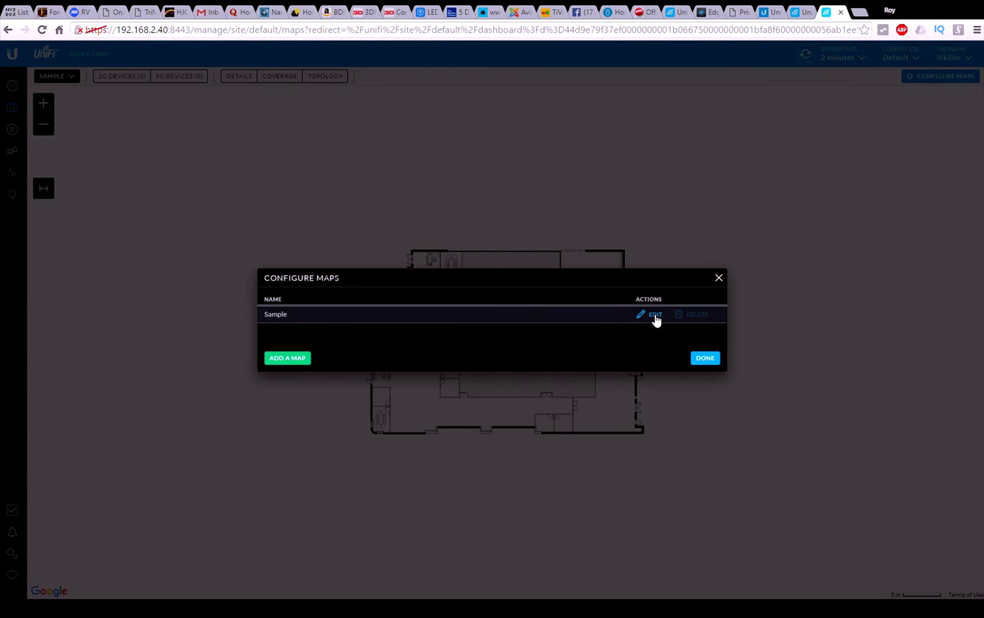
pyautogui.click(654, 314)
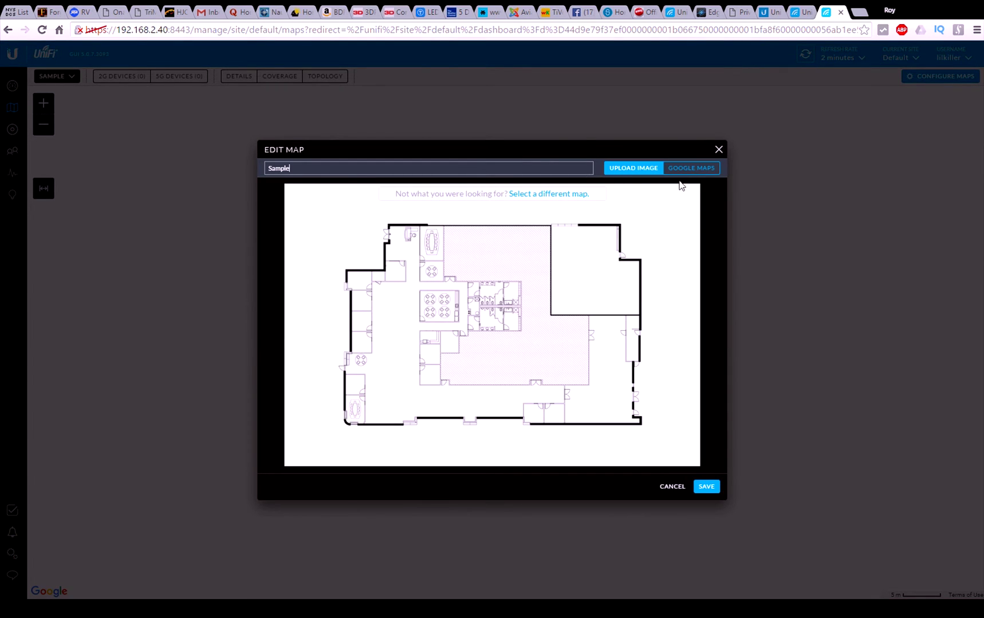
pyautogui.click(684, 168)
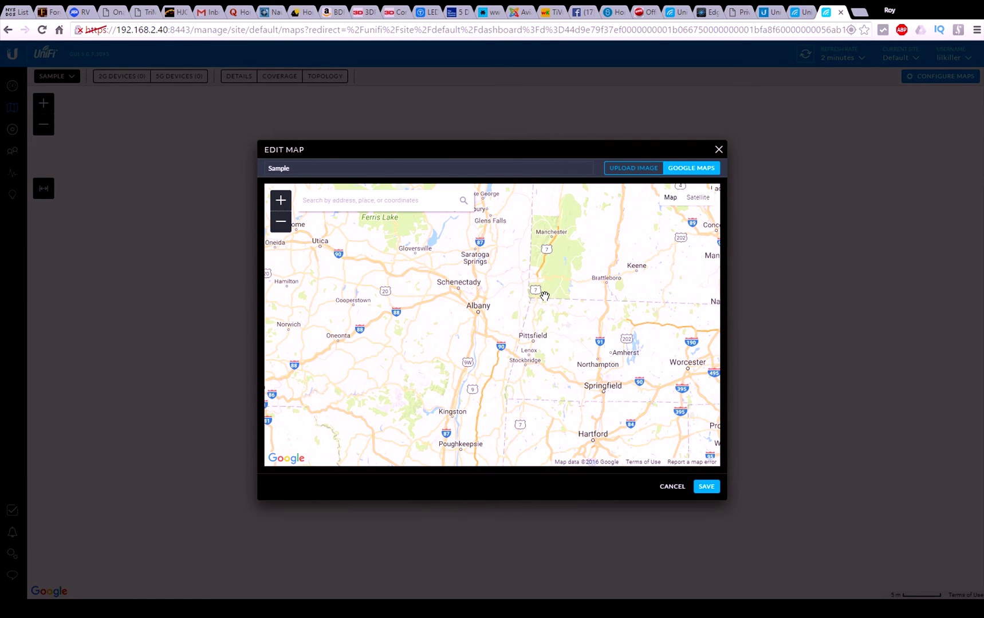
pyautogui.moveTo(636, 418); pyautogui.dragTo(626, 396)
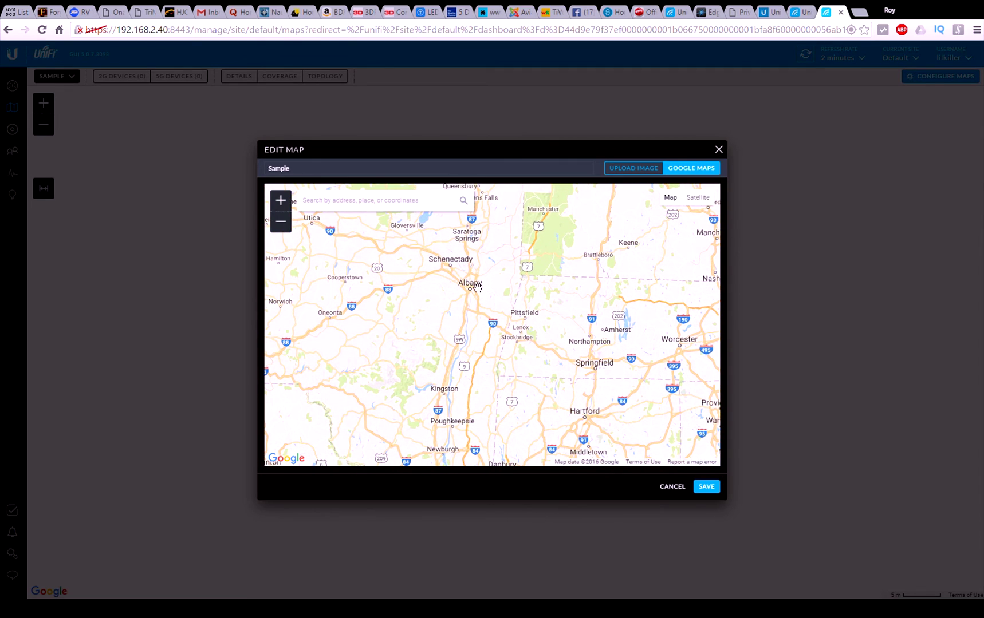
pyautogui.moveTo(477, 286); pyautogui.dragTo(495, 321)
pyautogui.scroll(3, 494, 321)
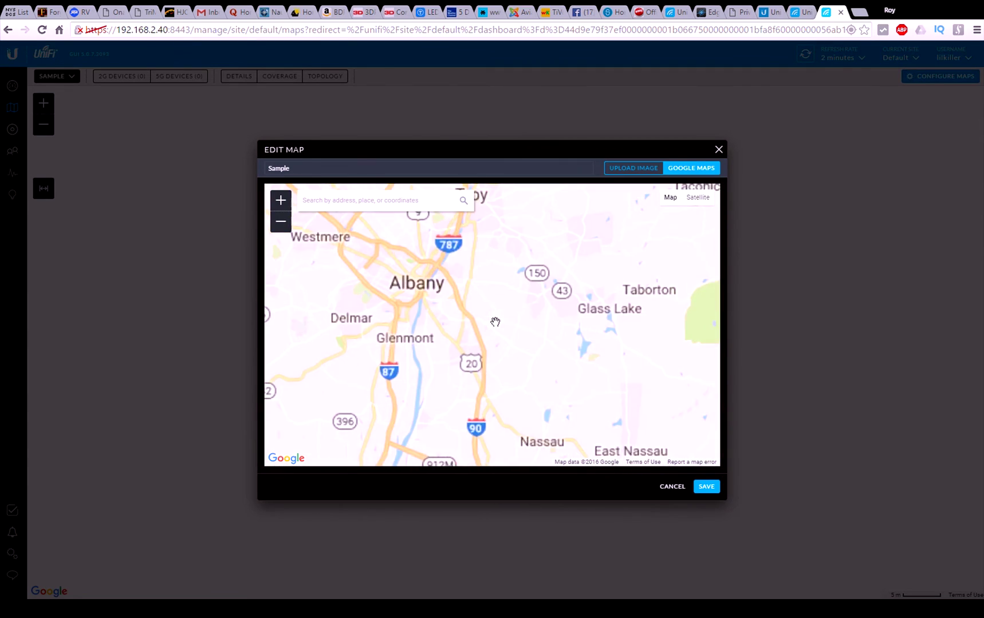
pyautogui.moveTo(421, 295); pyautogui.dragTo(470, 341)
pyautogui.scroll(2, 470, 342)
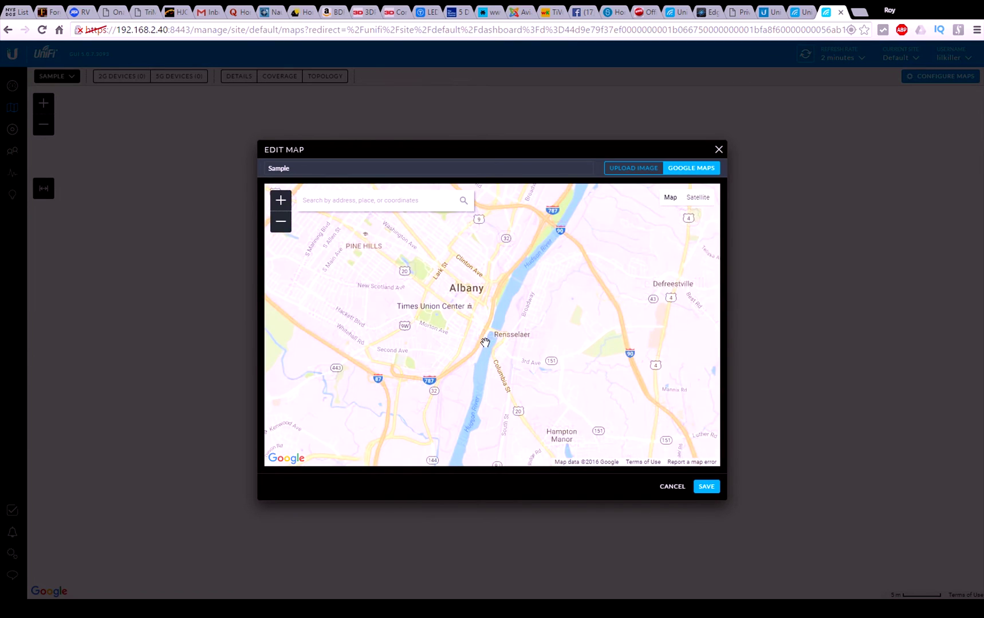
pyautogui.scroll(1, 485, 343)
pyautogui.moveTo(423, 270); pyautogui.dragTo(486, 395)
pyautogui.scroll(1, 488, 388)
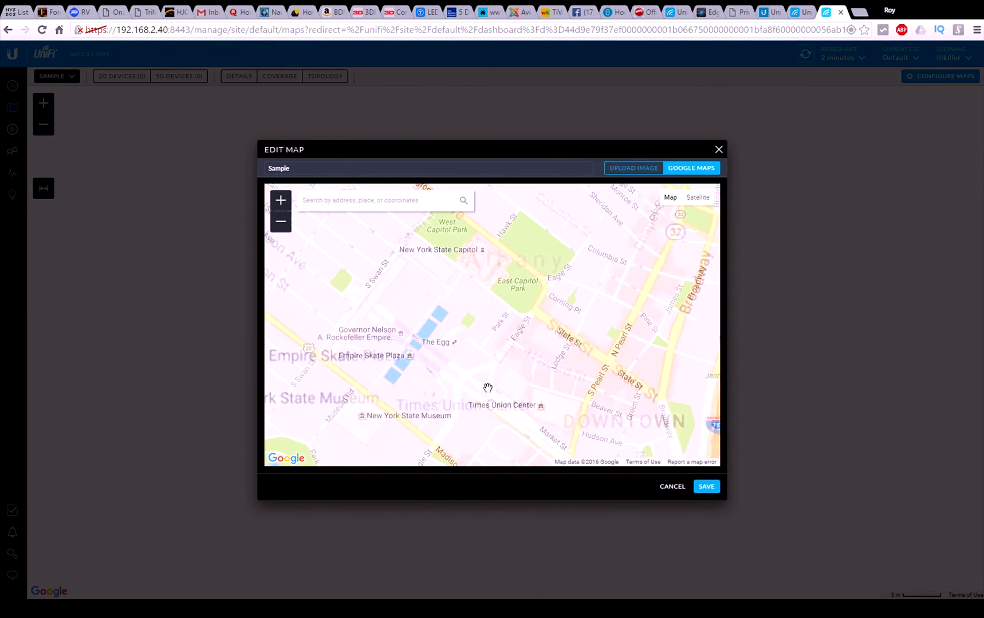
pyautogui.moveTo(479, 279)
pyautogui.mouseDown()
pyautogui.moveTo(458, 328)
pyautogui.moveTo(473, 358)
pyautogui.moveTo(487, 332)
pyautogui.moveTo(483, 295)
pyautogui.mouseUp()
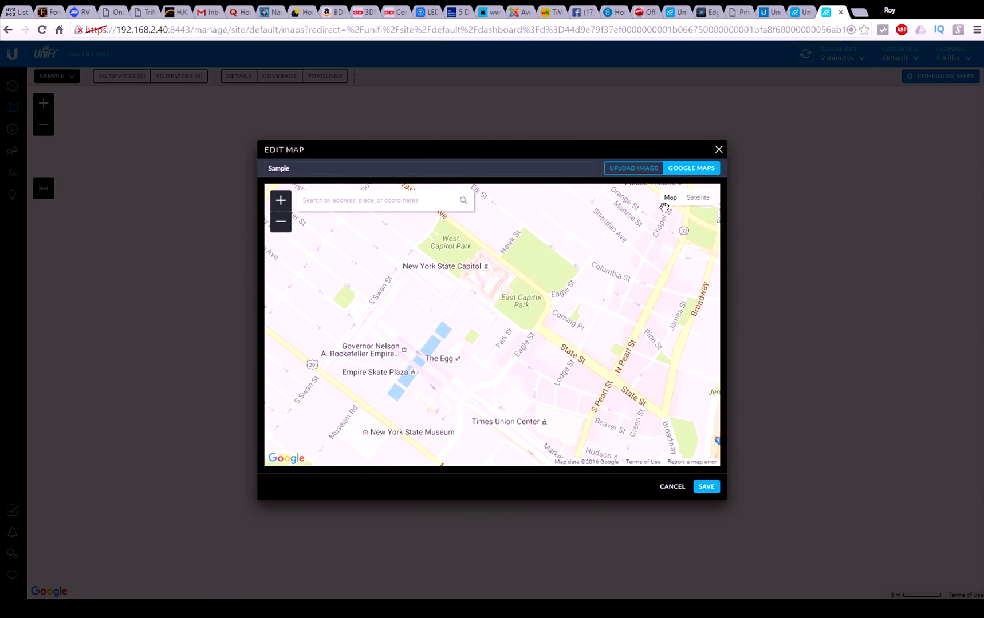
# Step: Switch to tilted satellite imagery centred on The Egg and save the map
pyautogui.click(698, 197)
pyautogui.scroll(1, 477, 374)
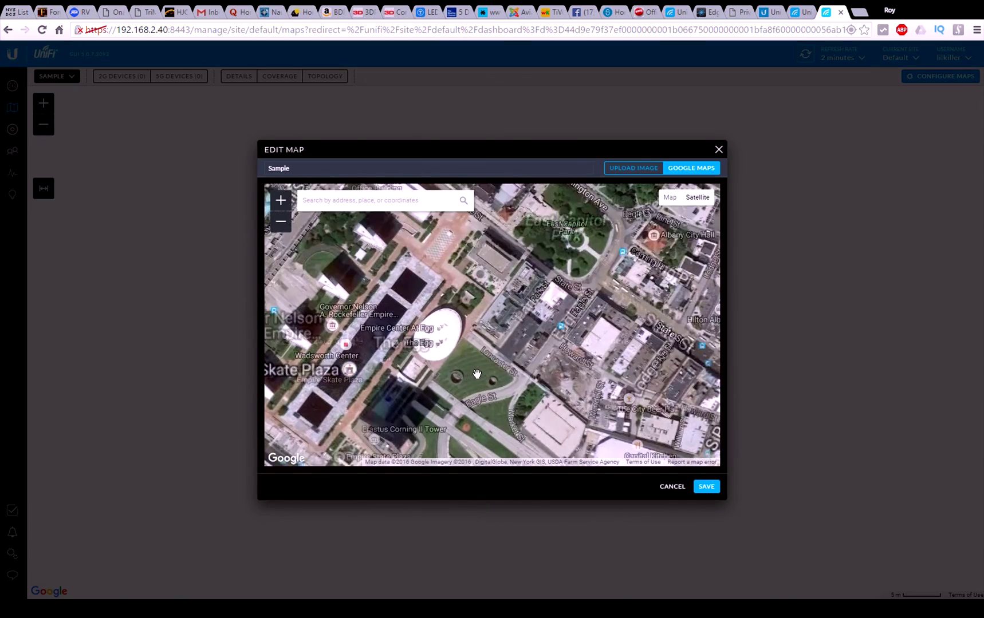
pyautogui.scroll(1, 477, 373)
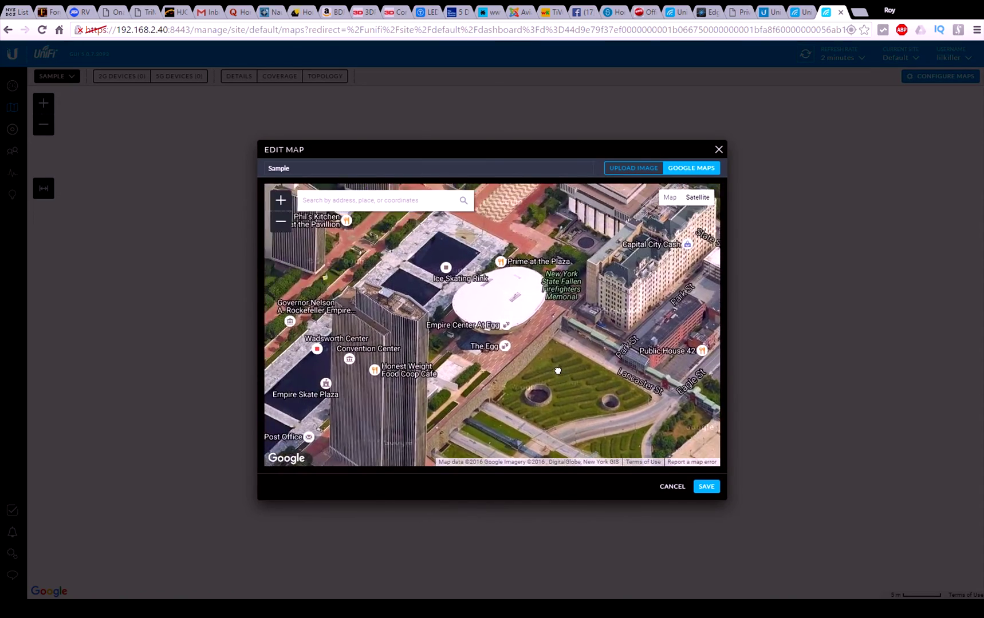
pyautogui.moveTo(560, 335); pyautogui.dragTo(573, 271)
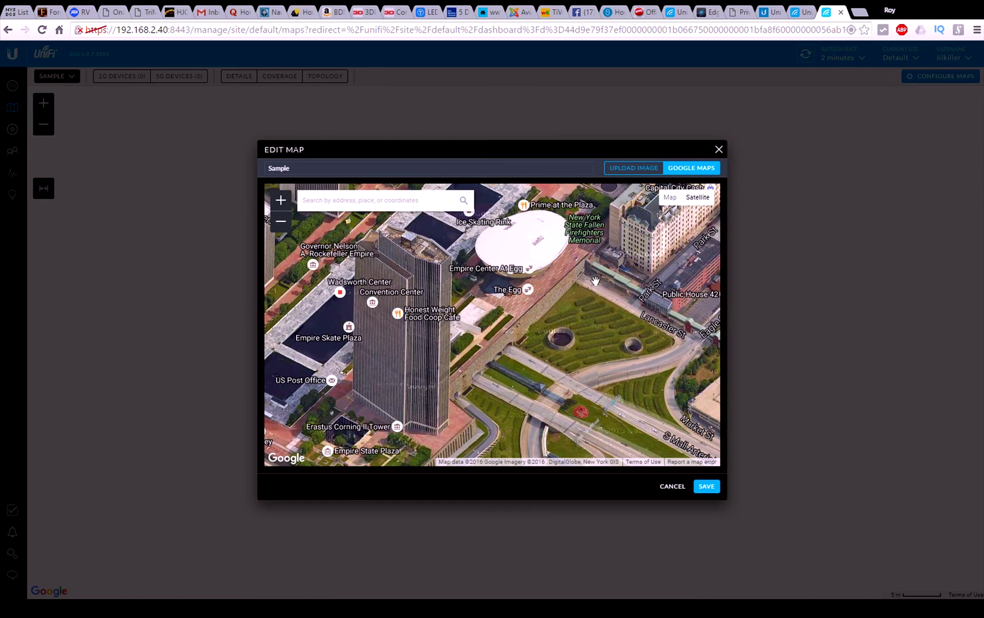
pyautogui.moveTo(563, 294); pyautogui.dragTo(544, 339)
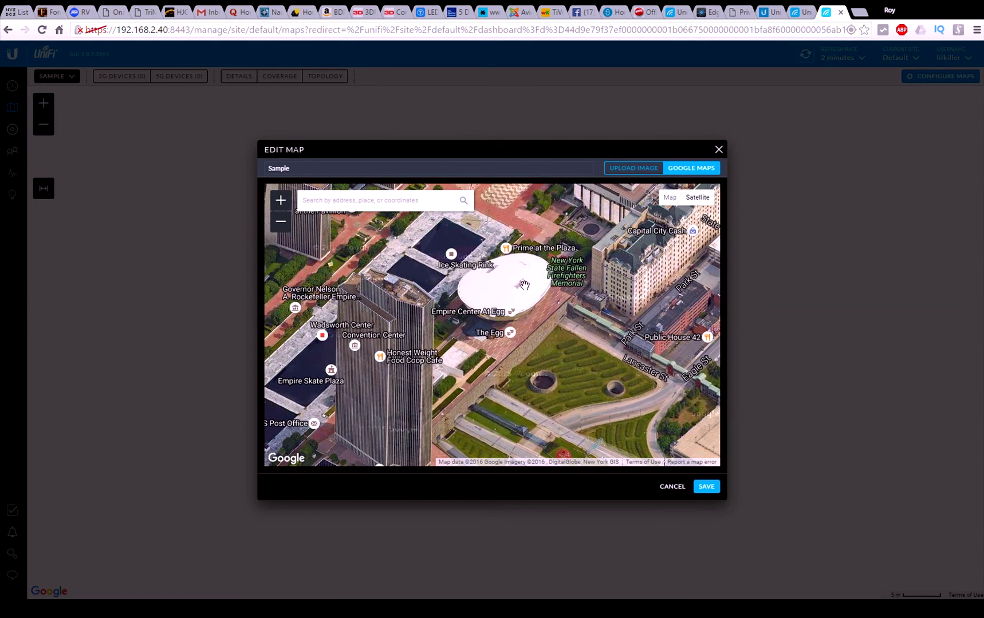
pyautogui.click(706, 486)
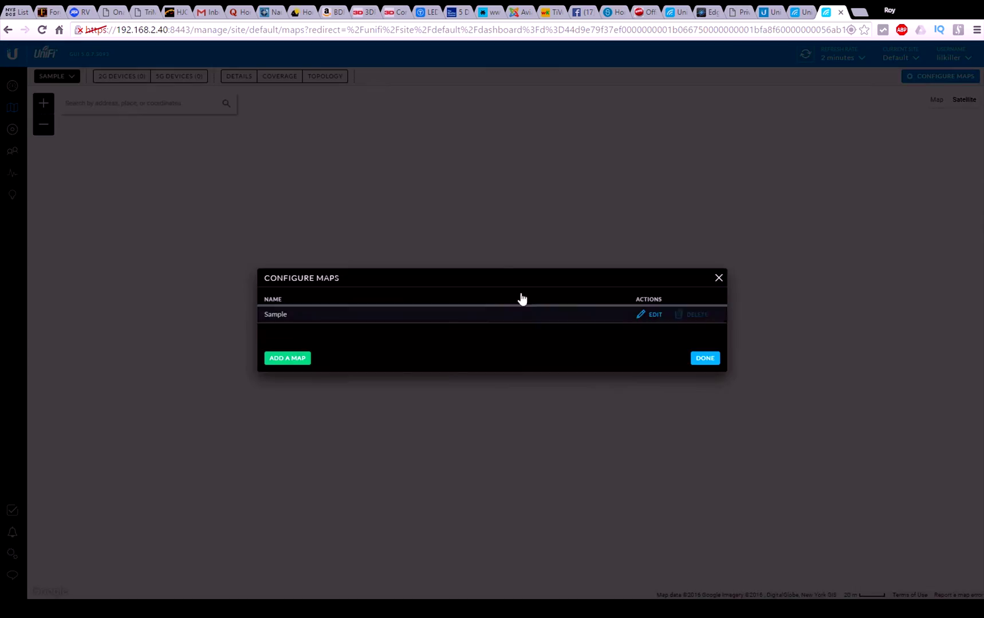
# Step: Finish the map setup and look over the empty Devices, Clients, Statistics and Insights pages
pyautogui.click(705, 359)
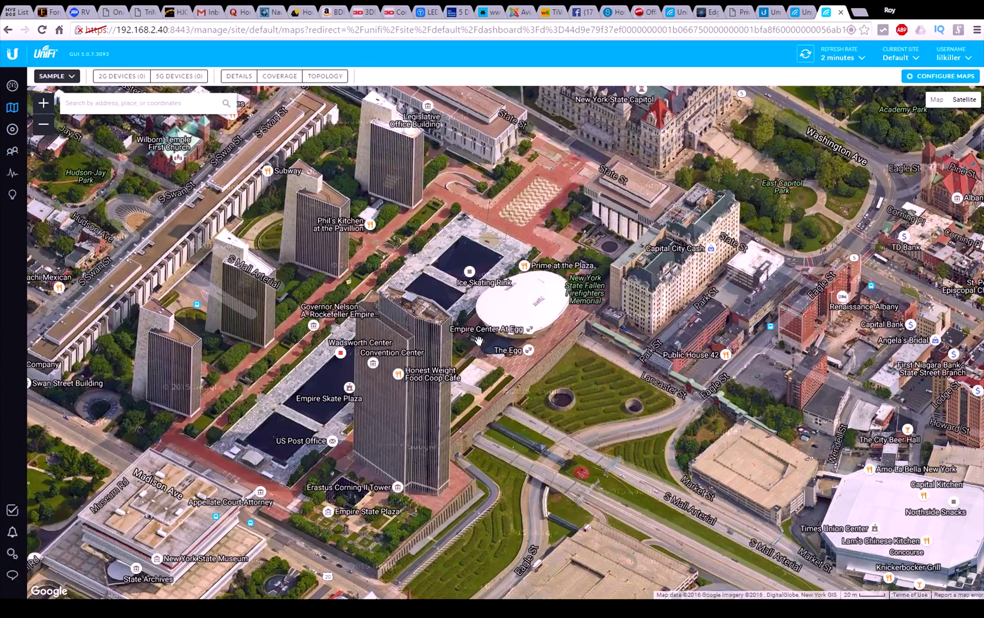
pyautogui.click(12, 129)
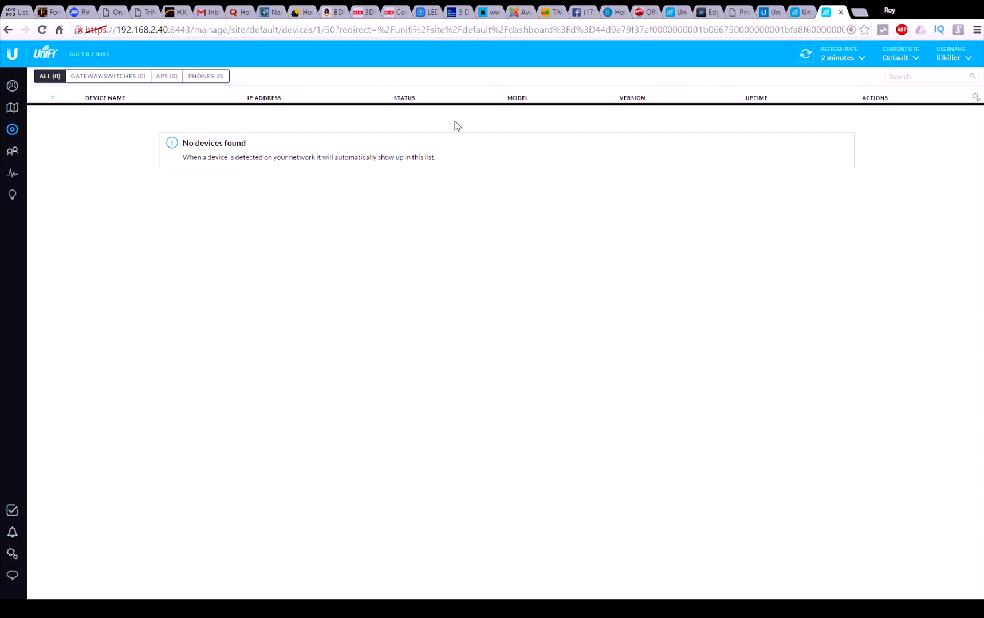
pyautogui.click(22, 156)
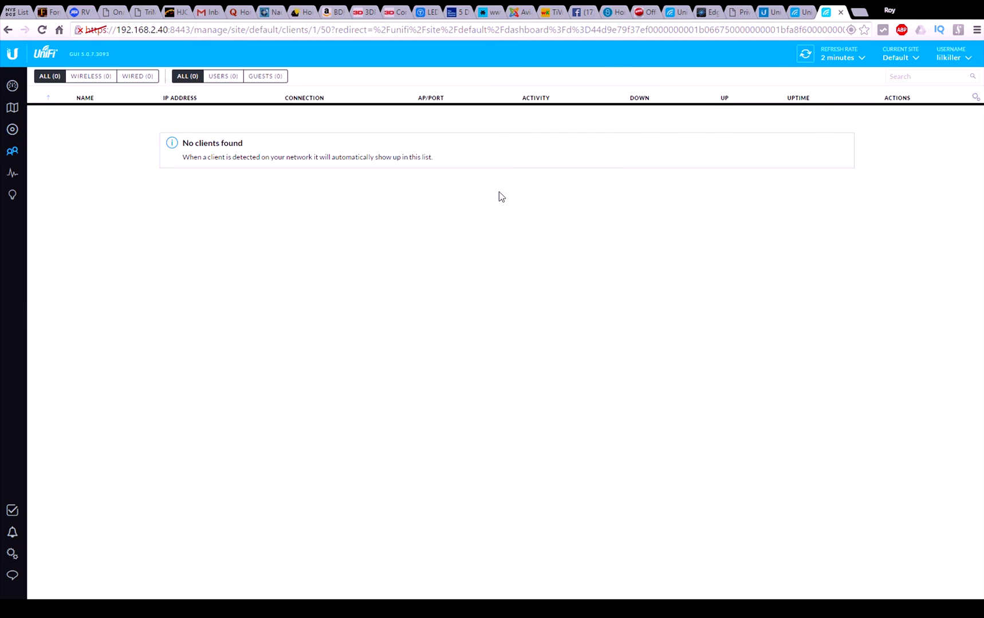
pyautogui.click(4, 175)
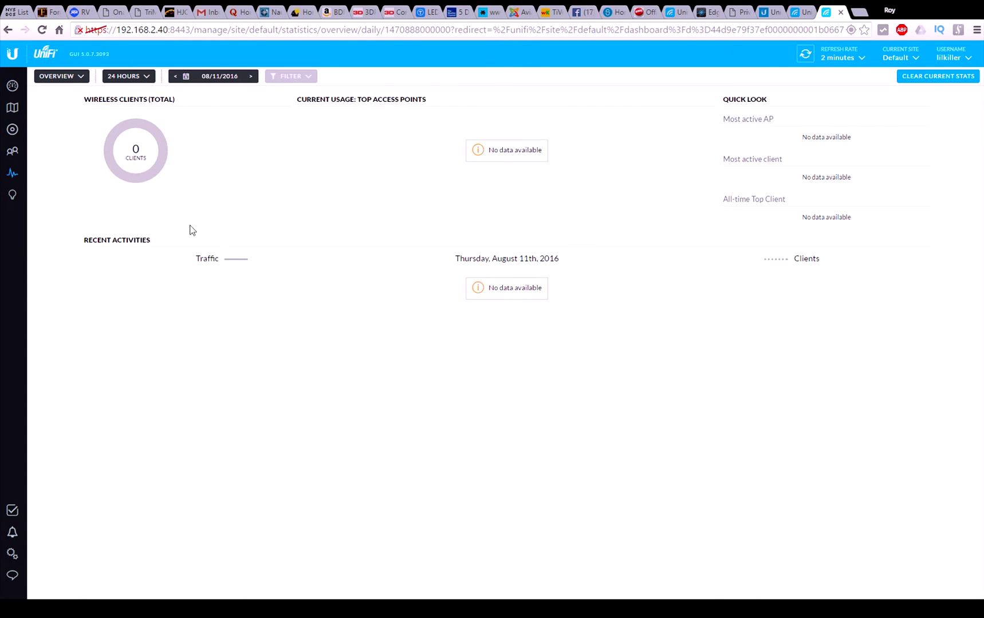
pyautogui.click(13, 197)
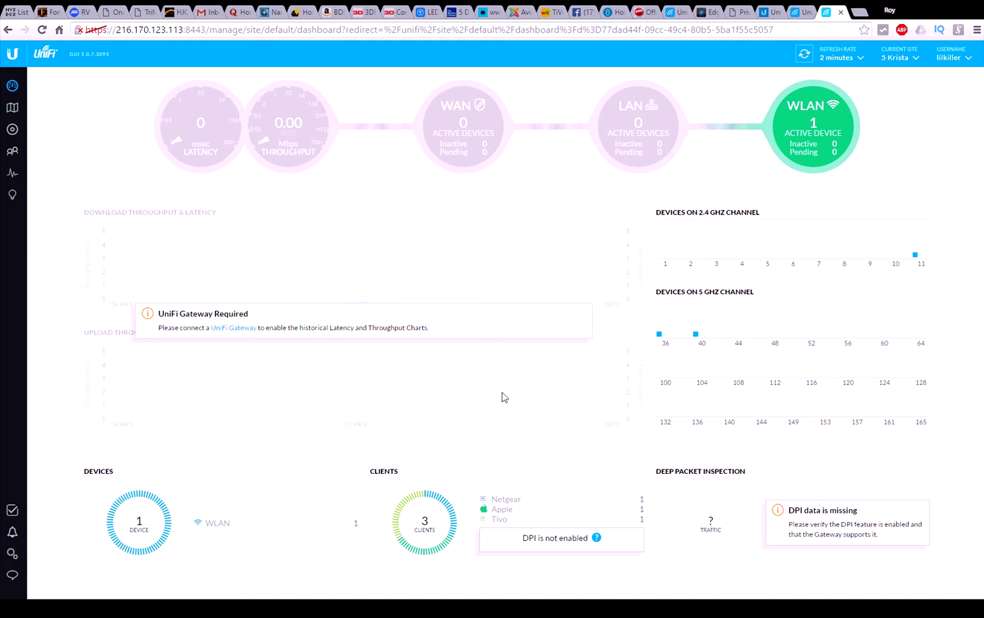
pyautogui.moveTo(816, 112)
pyautogui.moveTo(168, 530)
# Step: Open the living-room access point's properties from the map and expand its 5 GHz, 2.4 GHz, uplink and overview details
pyautogui.click(17, 115)
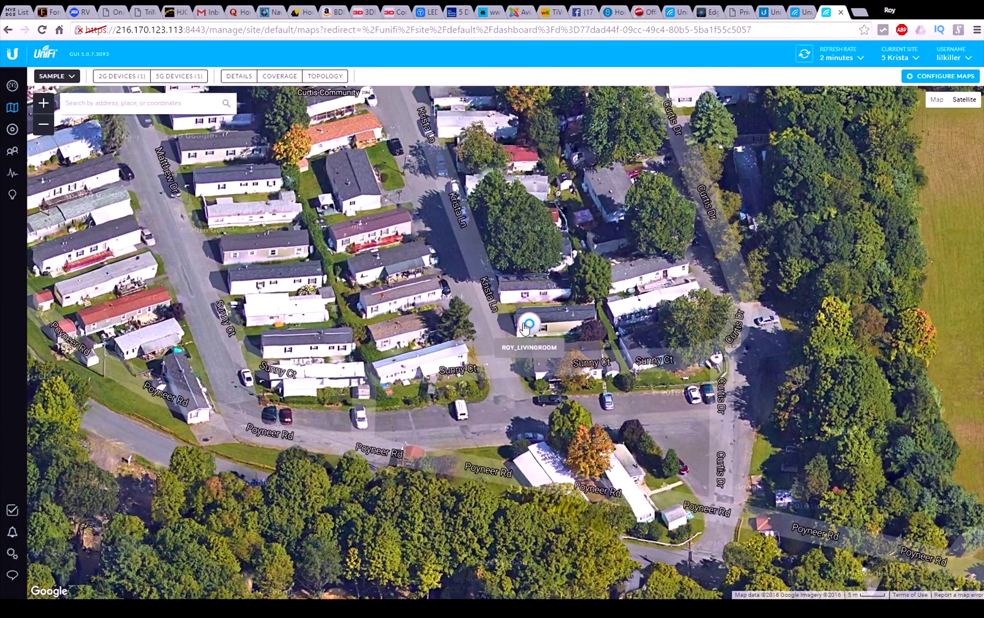
pyautogui.click(526, 322)
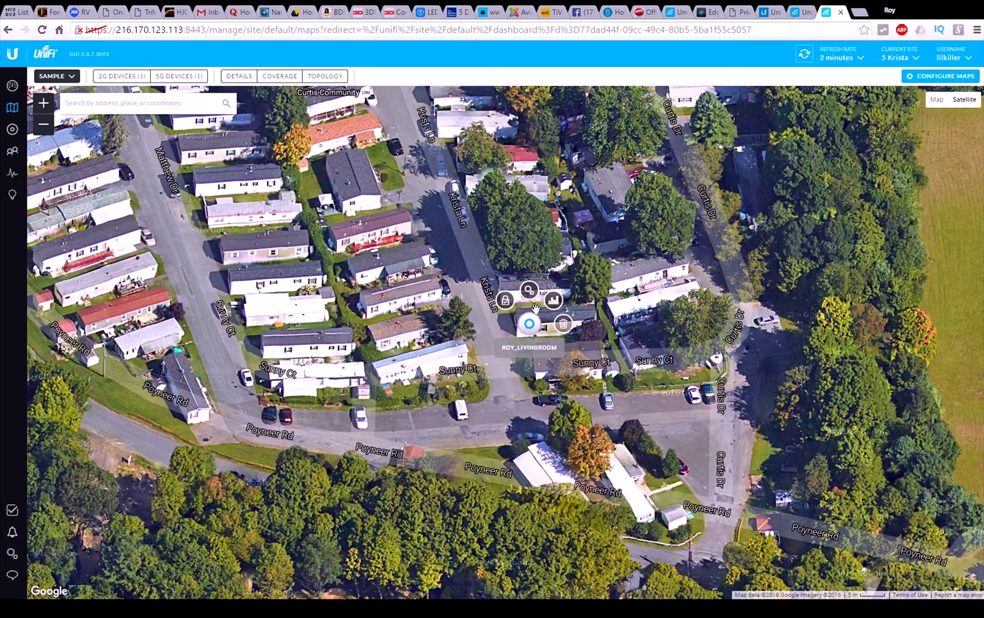
pyautogui.click(553, 304)
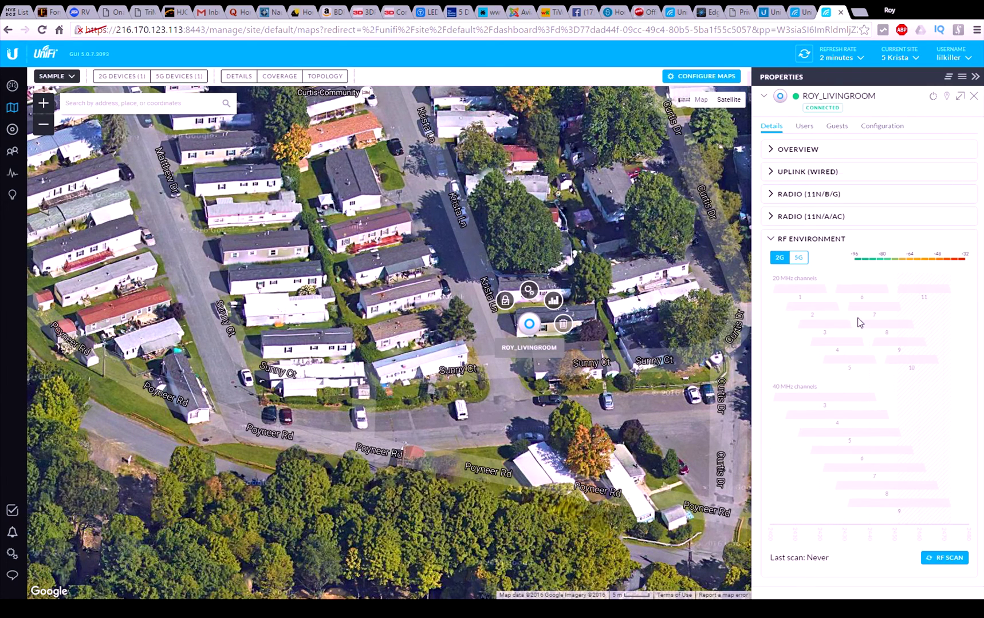
pyautogui.moveTo(803, 292)
pyautogui.click(772, 219)
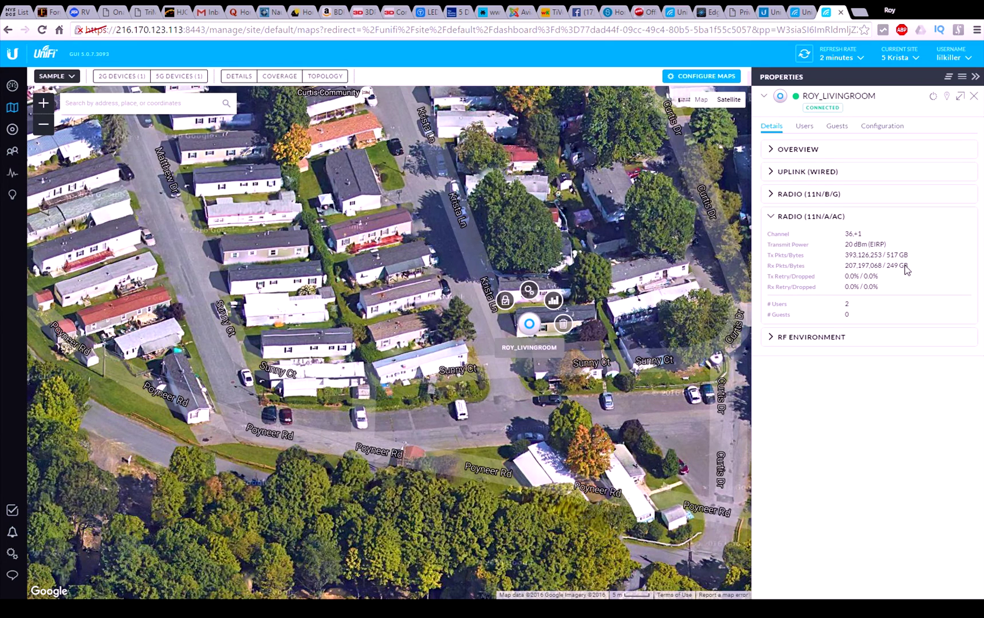
pyautogui.click(771, 194)
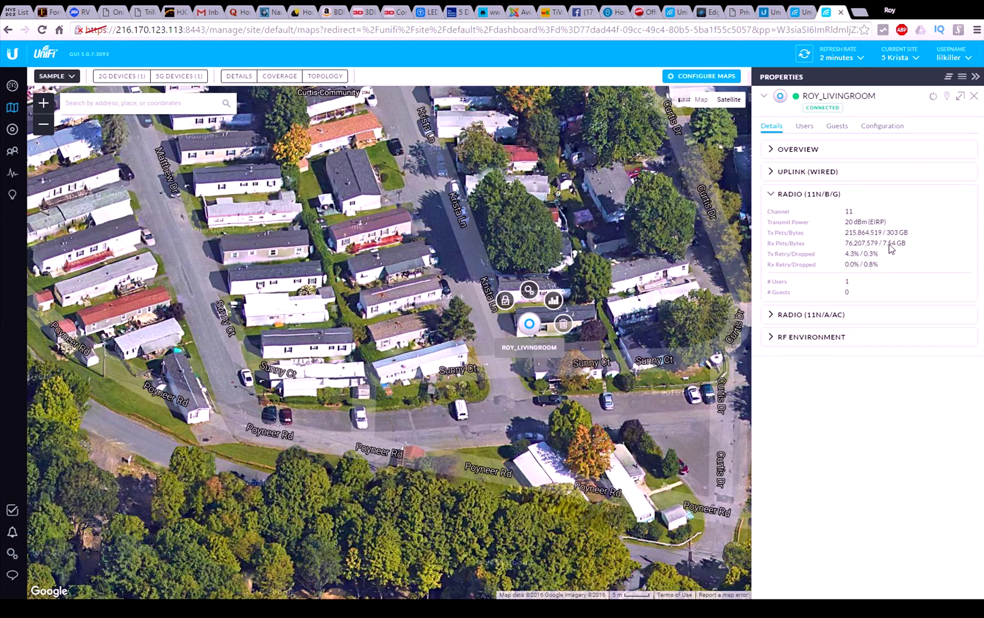
pyautogui.click(785, 177)
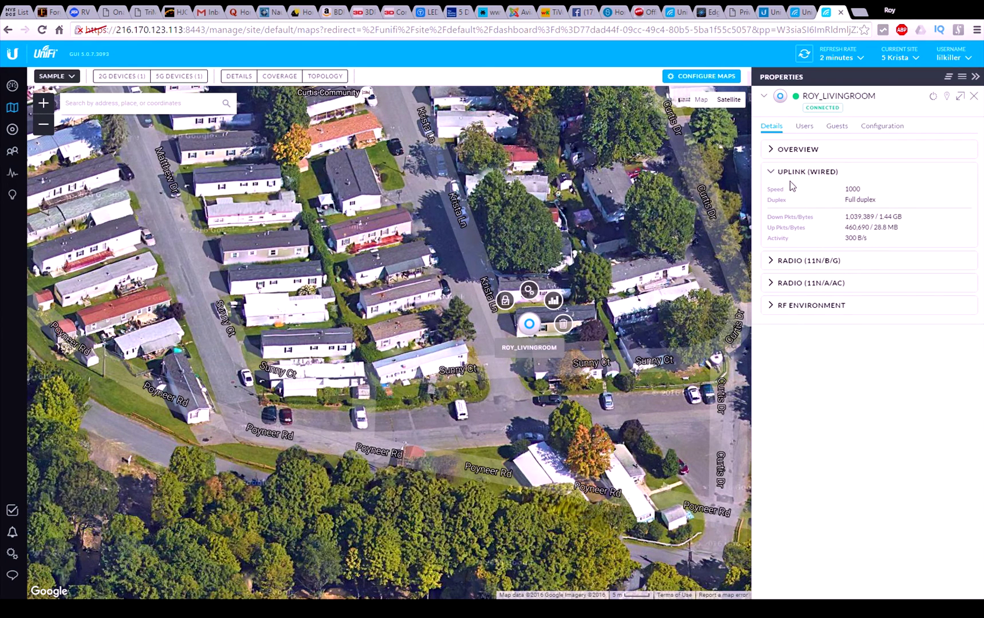
pyautogui.click(791, 155)
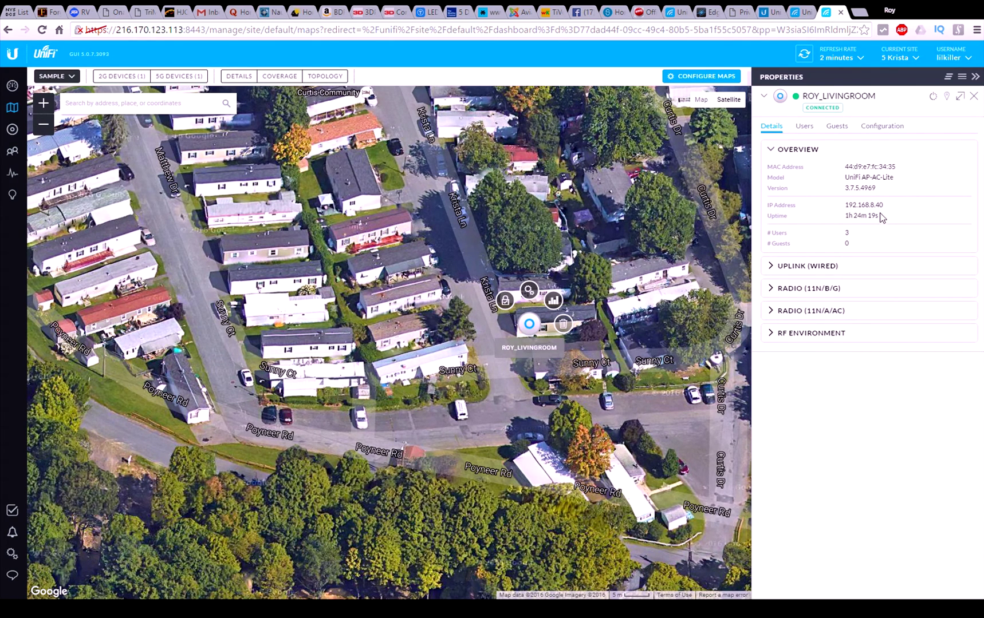
# Step: Check the access point's Guests and Users tabs, then close its properties
pyautogui.click(846, 128)
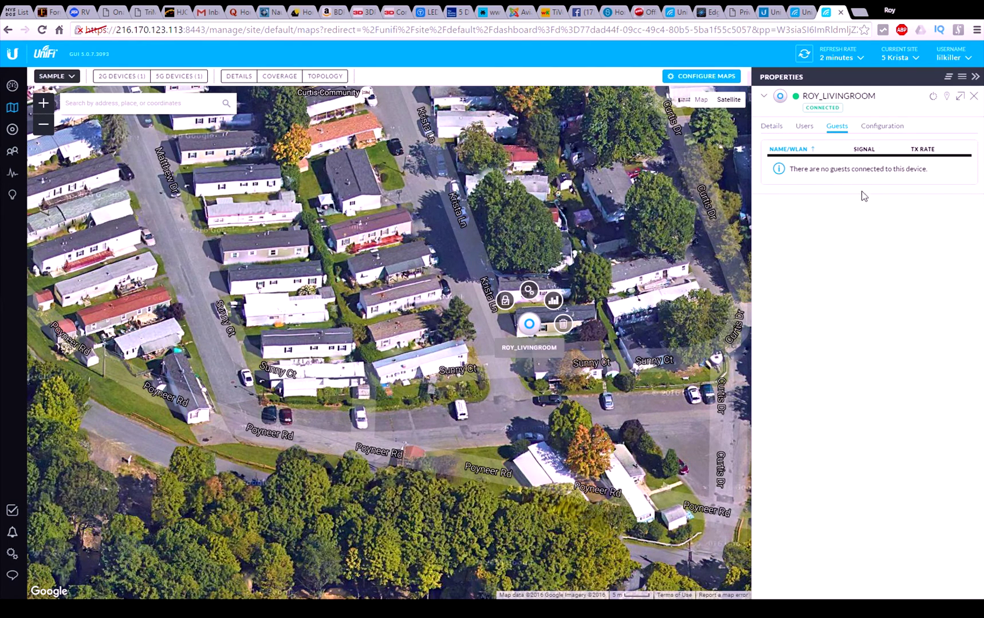
pyautogui.click(801, 132)
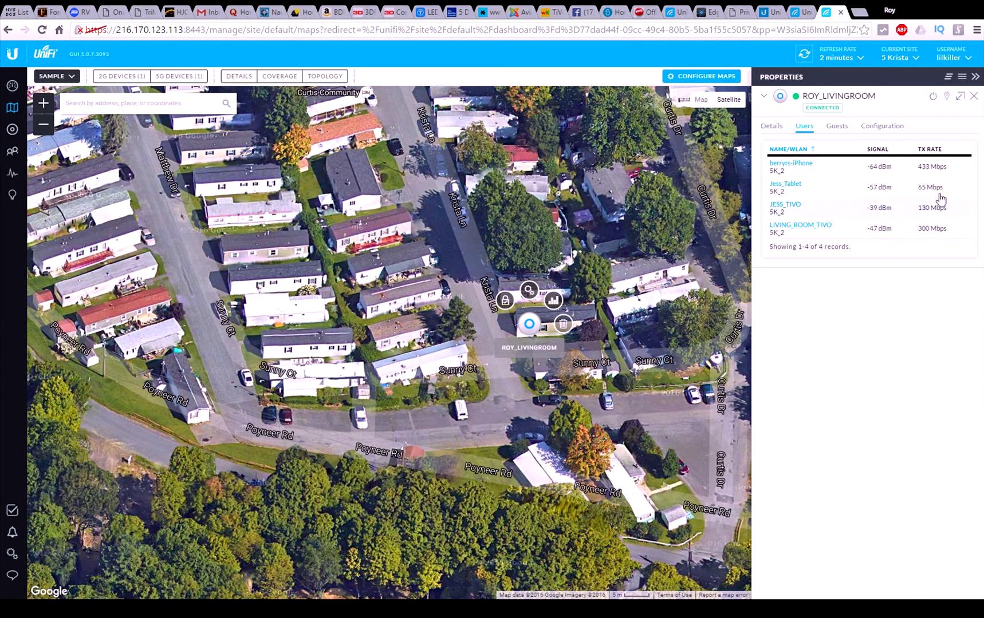
pyautogui.click(974, 96)
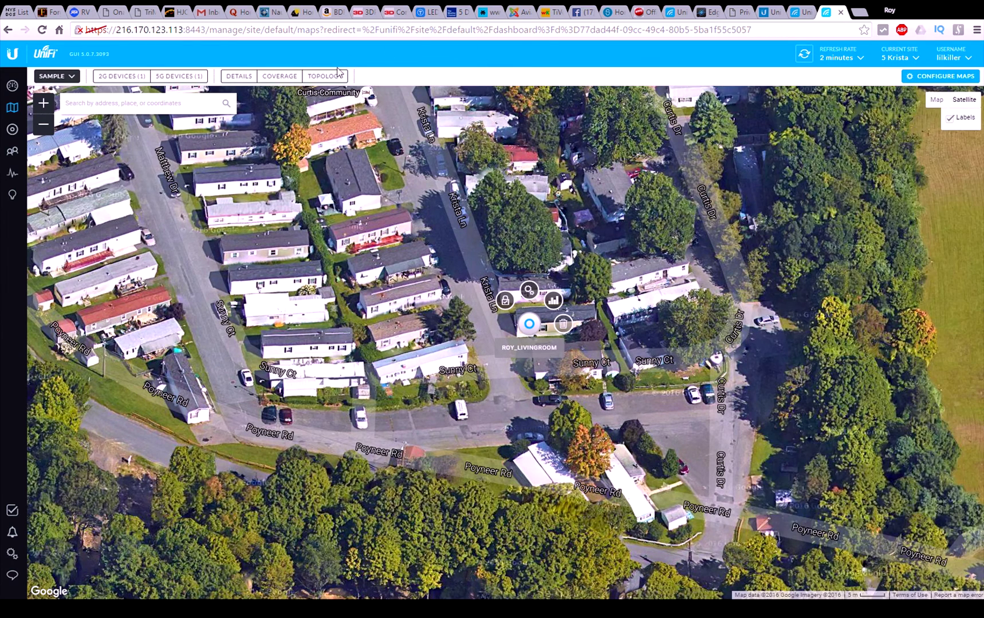
# Step: On the Devices page, change the refresh rate from 2 minutes to 15 seconds and refresh now
pyautogui.click(12, 130)
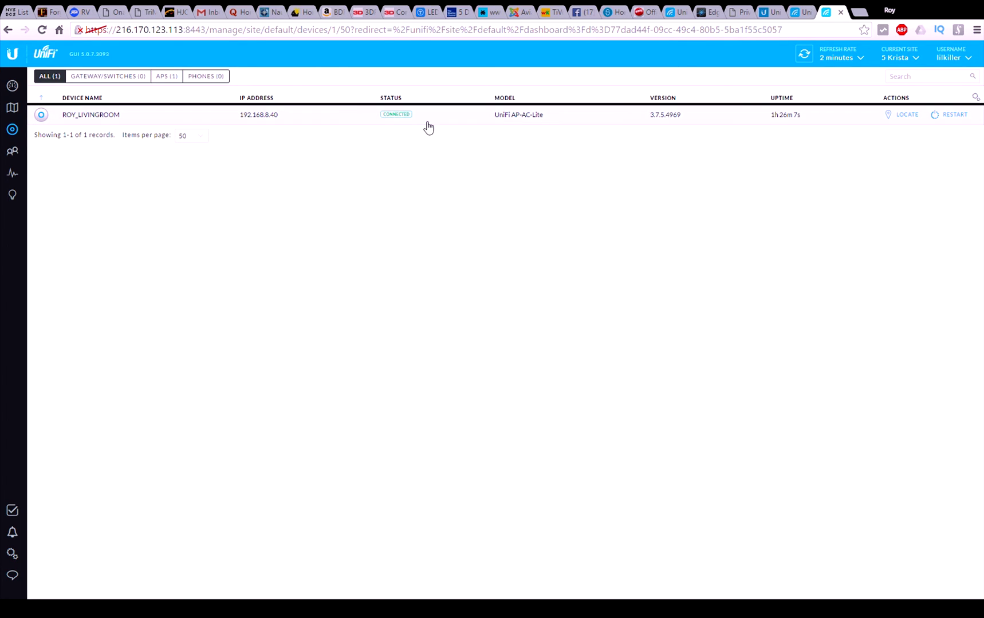
pyautogui.click(919, 59)
pyautogui.click(919, 59)
pyautogui.click(858, 60)
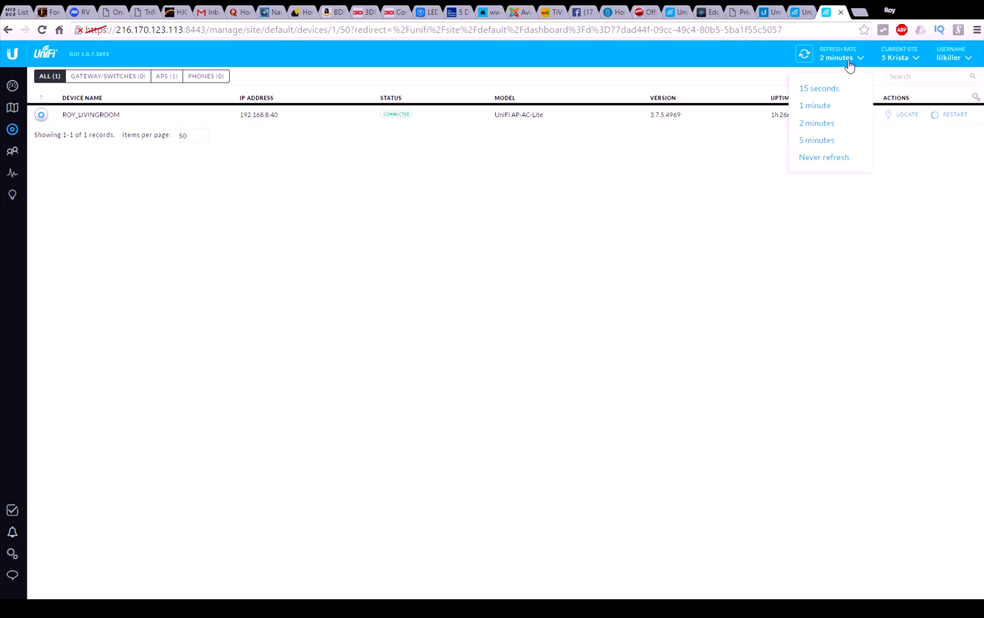
pyautogui.click(816, 90)
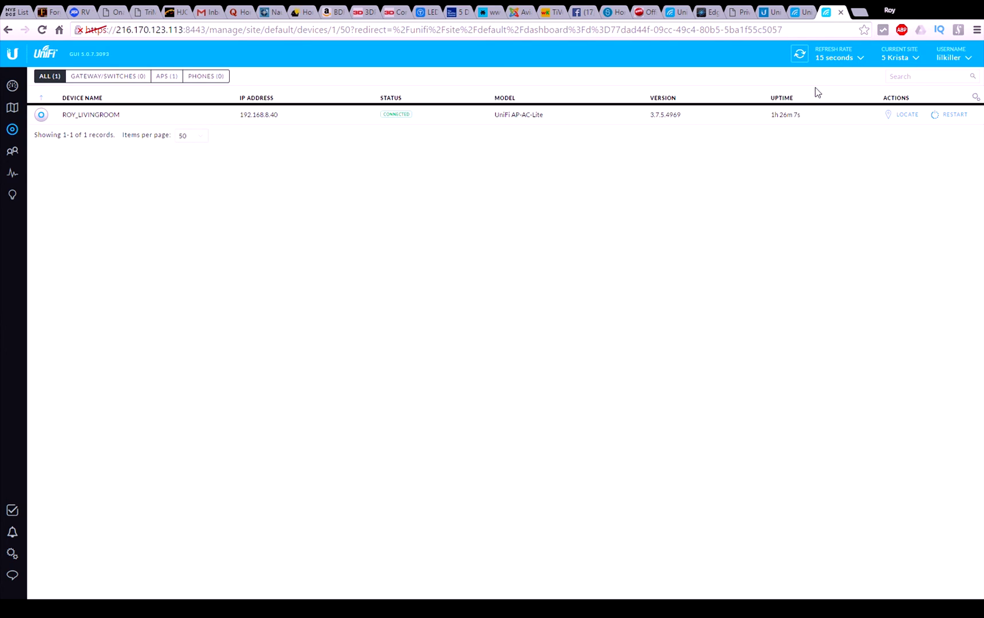
pyautogui.click(799, 54)
# Step: Open ROY_LIVINGROOM's configuration properties and select its alias text
pyautogui.click(68, 116)
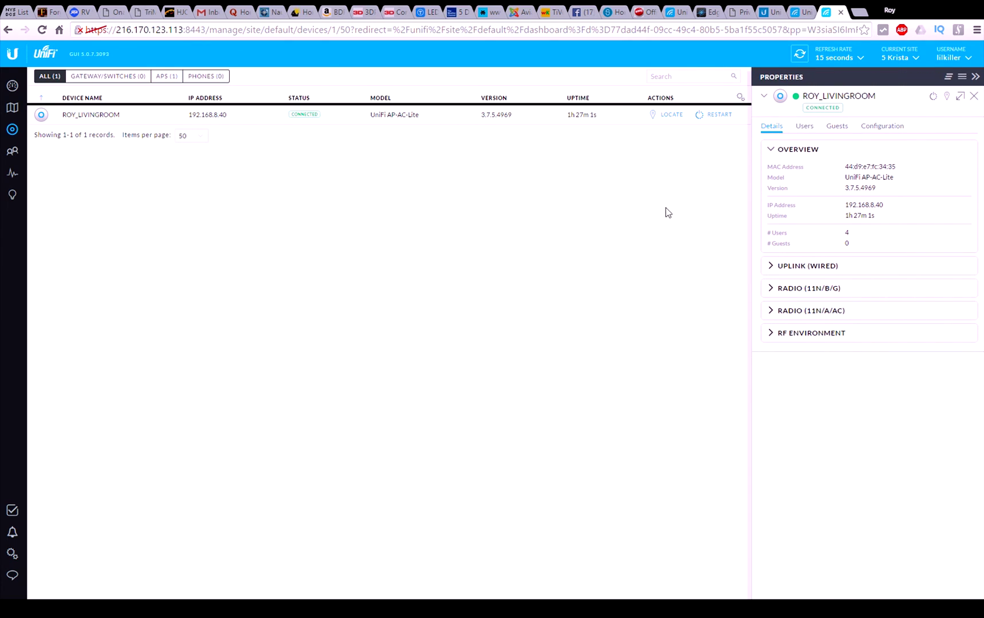
pyautogui.click(871, 132)
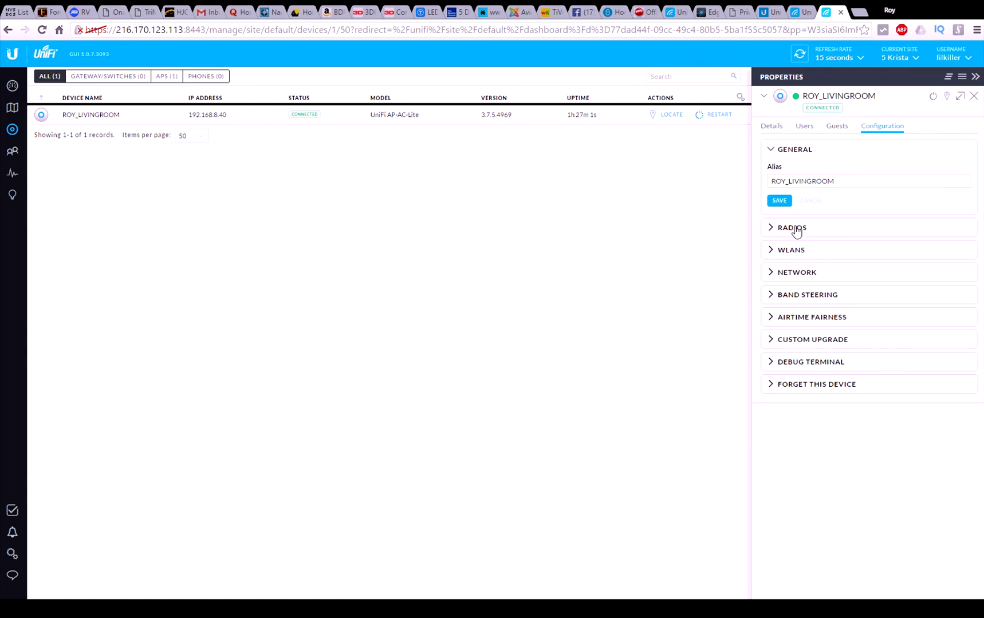
pyautogui.click(774, 181)
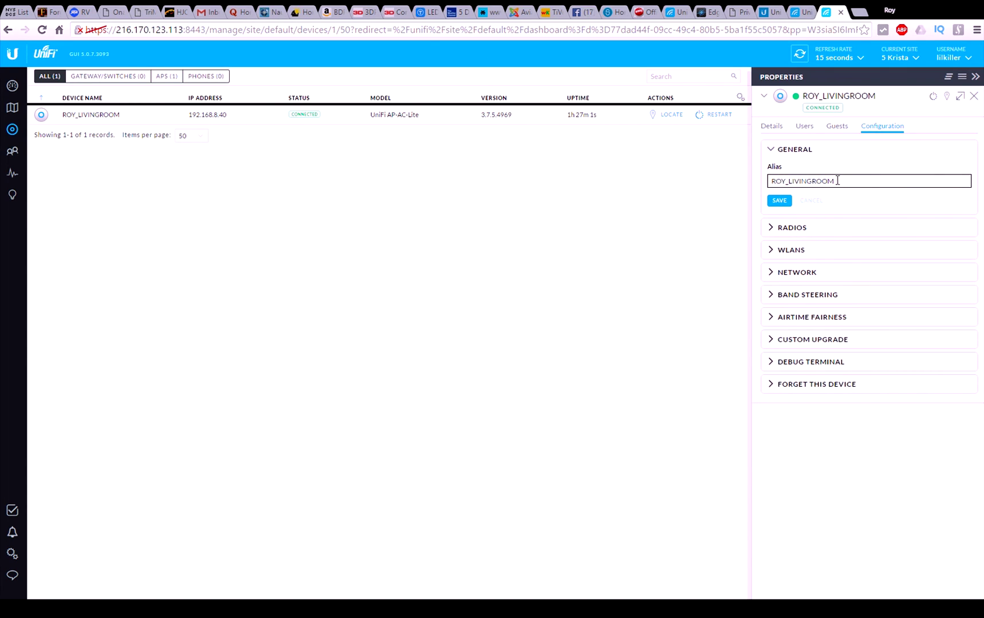
pyautogui.moveTo(837, 181); pyautogui.dragTo(763, 189)
# Step: Queue a 5 GHz channel width change to VHT40 in the Radios section, then collapse it
pyautogui.click(805, 232)
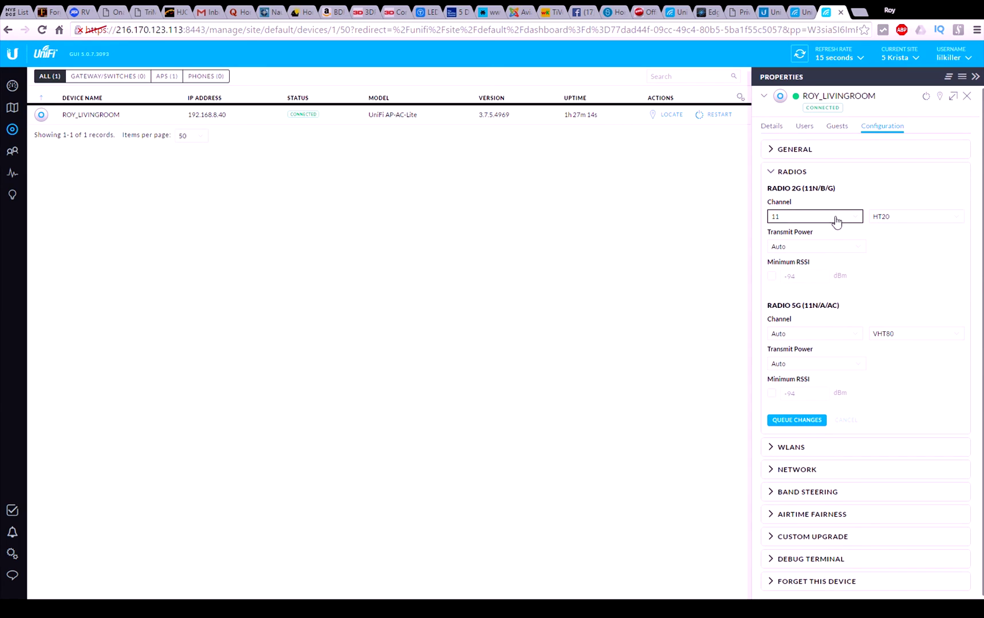
pyautogui.click(896, 338)
pyautogui.click(895, 357)
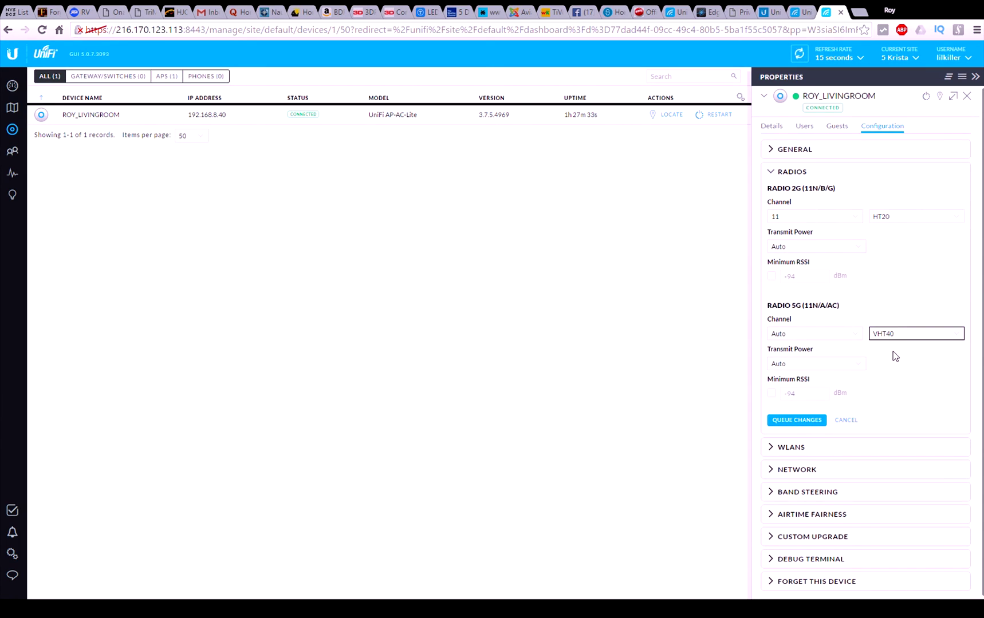
pyautogui.click(795, 422)
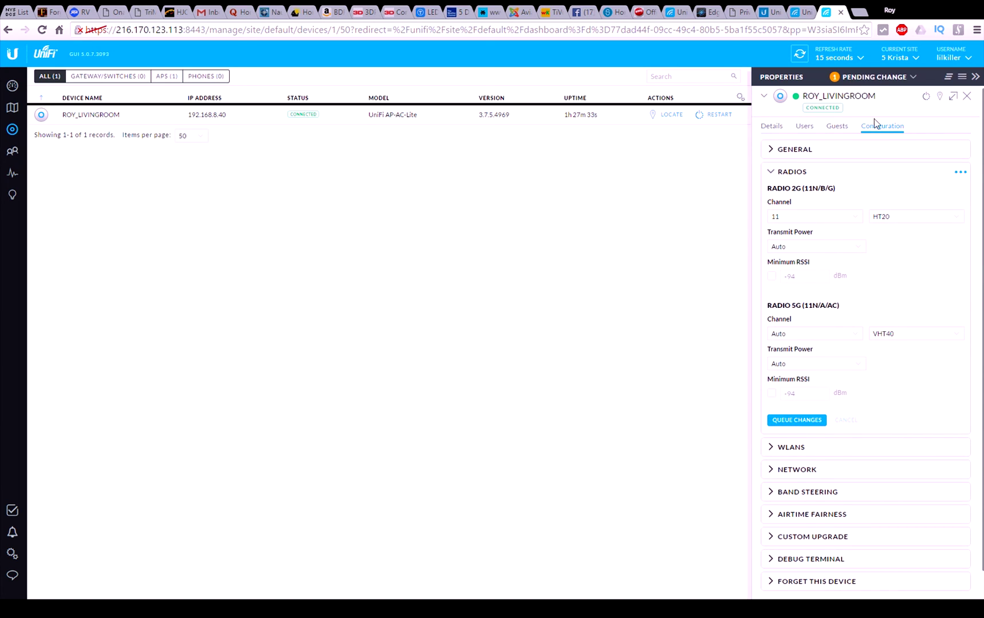
pyautogui.scroll(-1, 882, 445)
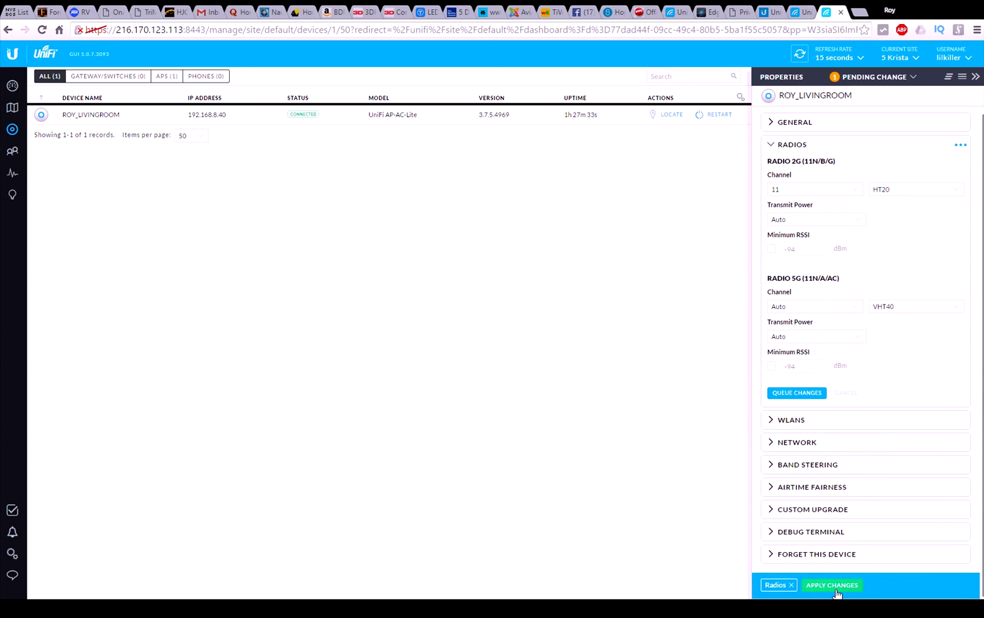
pyautogui.scroll(1, 870, 477)
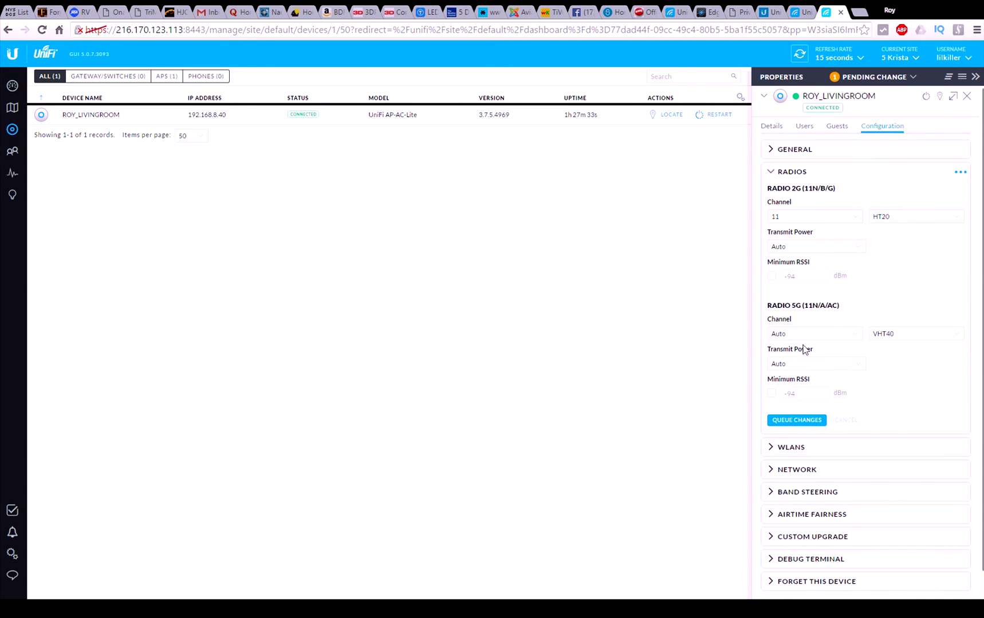
pyautogui.click(795, 178)
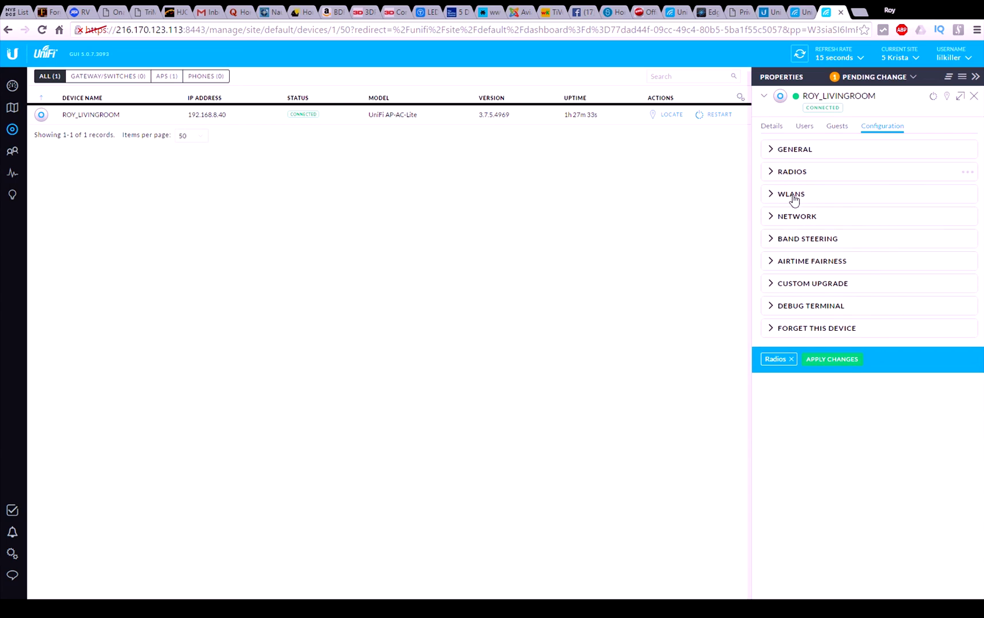
# Step: Look through the access point's WLAN, network IP and airtime fairness settings
pyautogui.click(793, 196)
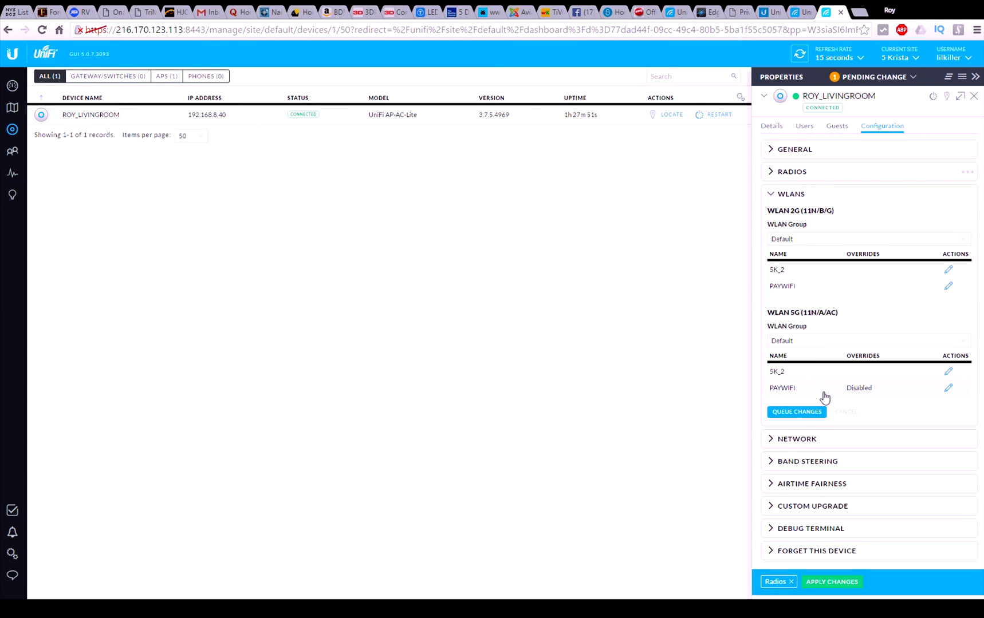
pyautogui.click(792, 195)
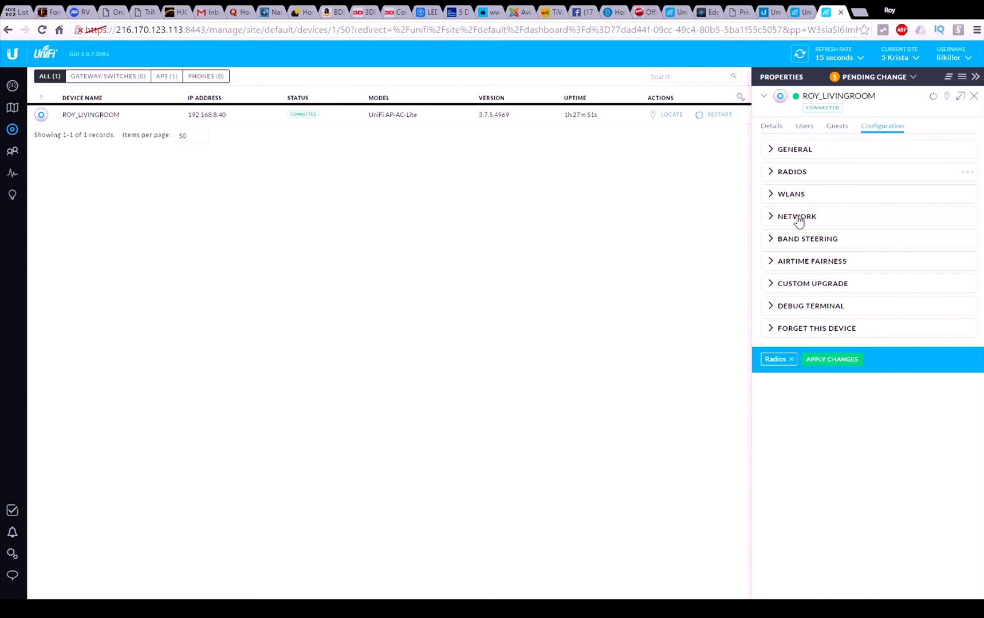
pyautogui.click(798, 222)
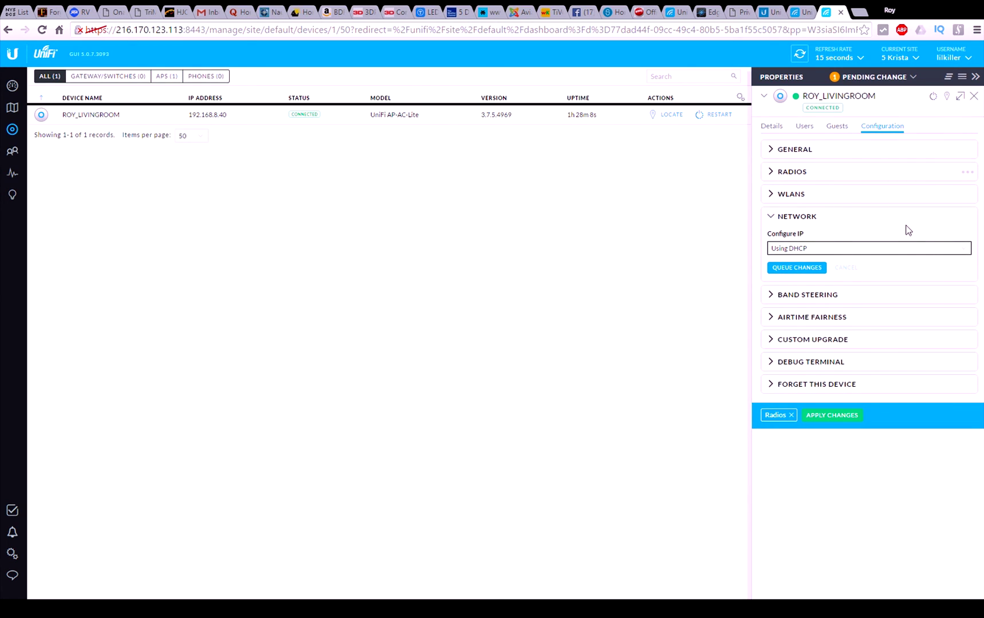
pyautogui.click(881, 222)
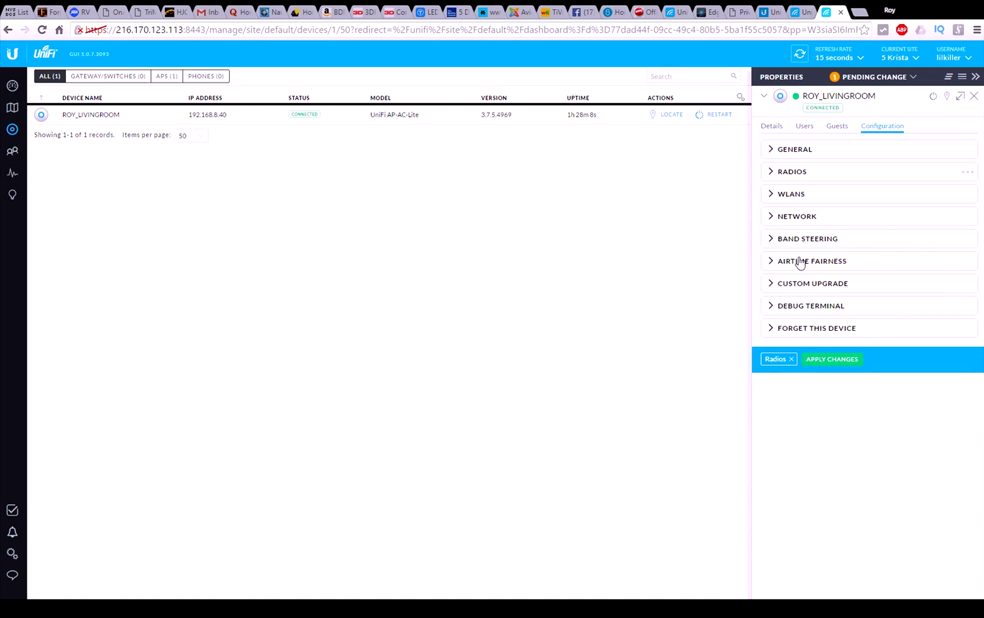
pyautogui.click(798, 263)
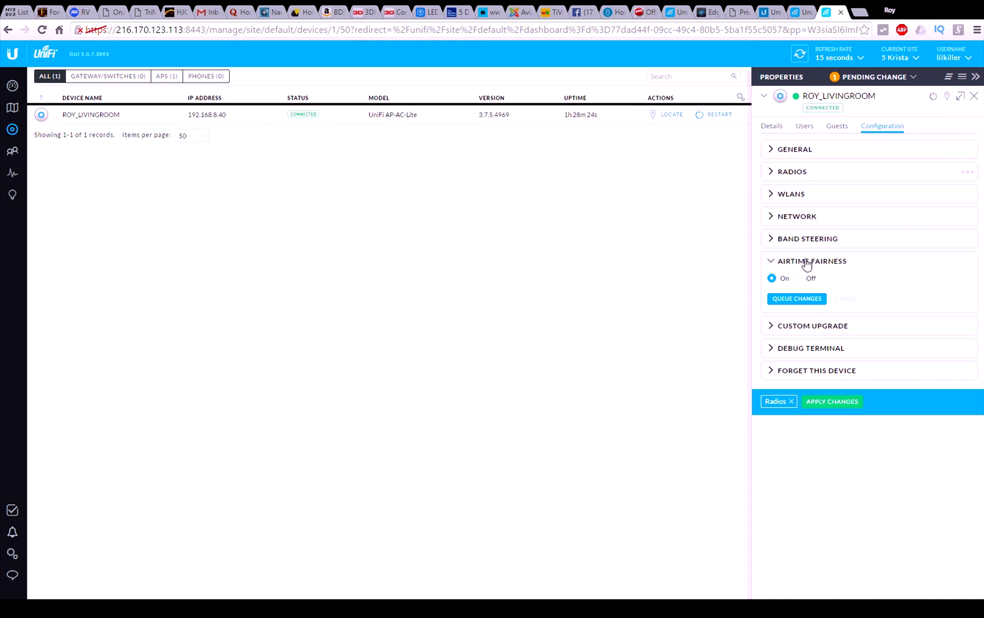
pyautogui.click(807, 262)
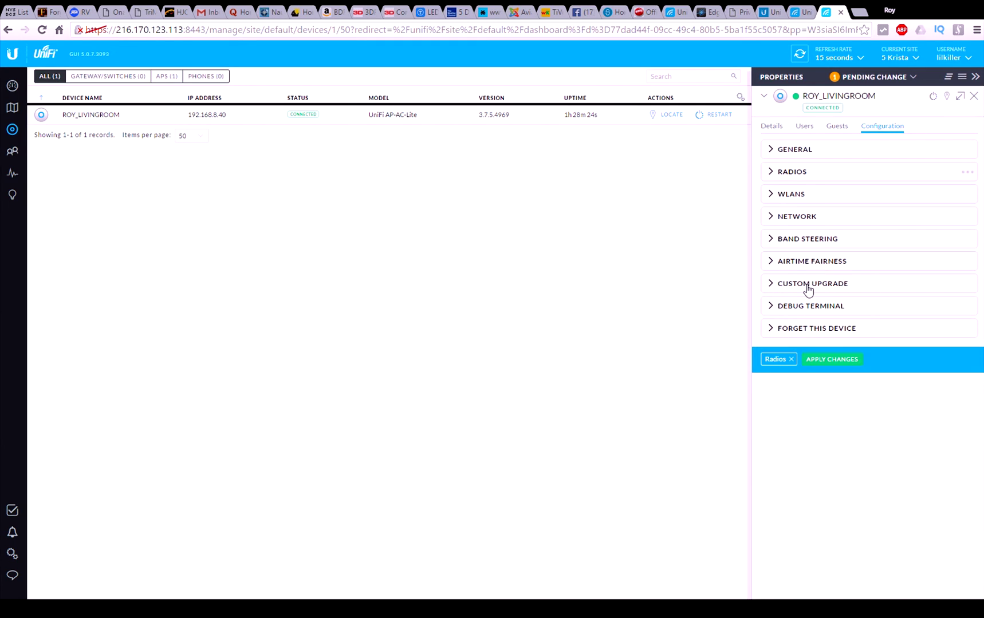
# Step: Check the custom firmware upgrade URL field, then expand the Debug Terminal section
pyautogui.click(808, 284)
pyautogui.click(867, 332)
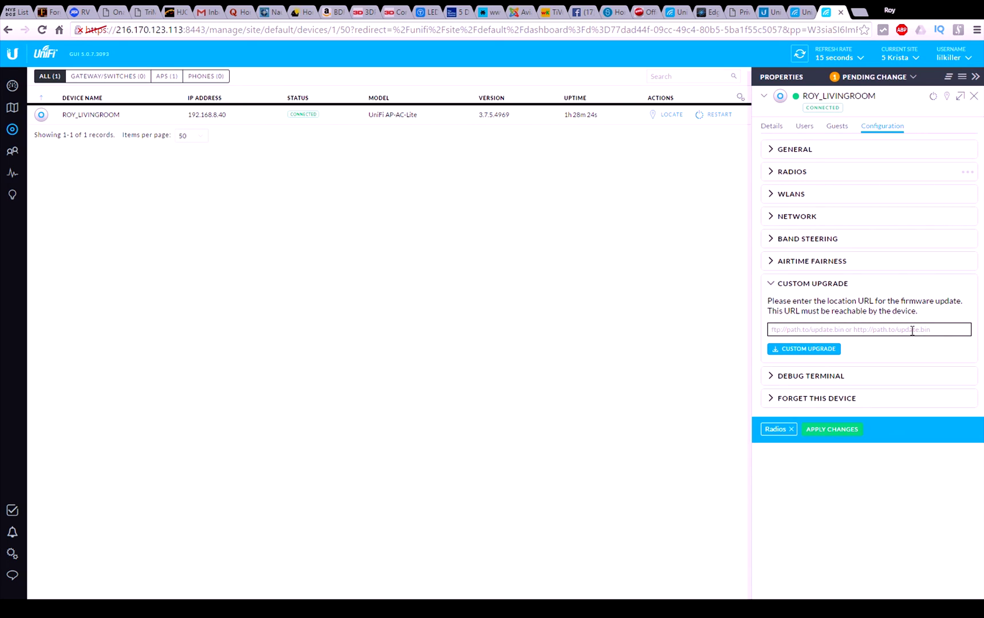
pyautogui.click(723, 251)
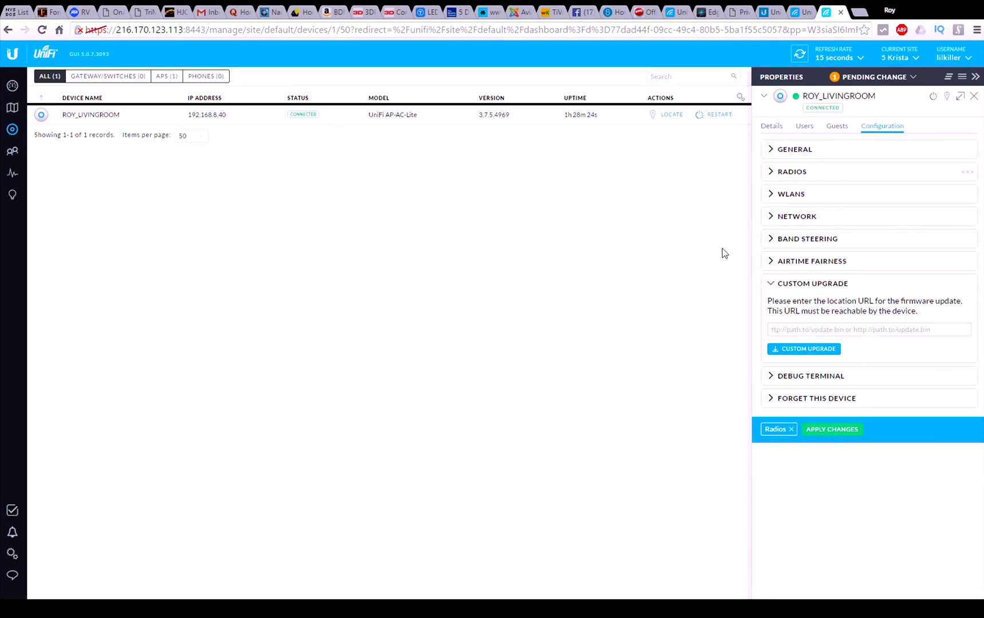
pyautogui.click(783, 331)
pyautogui.click(777, 285)
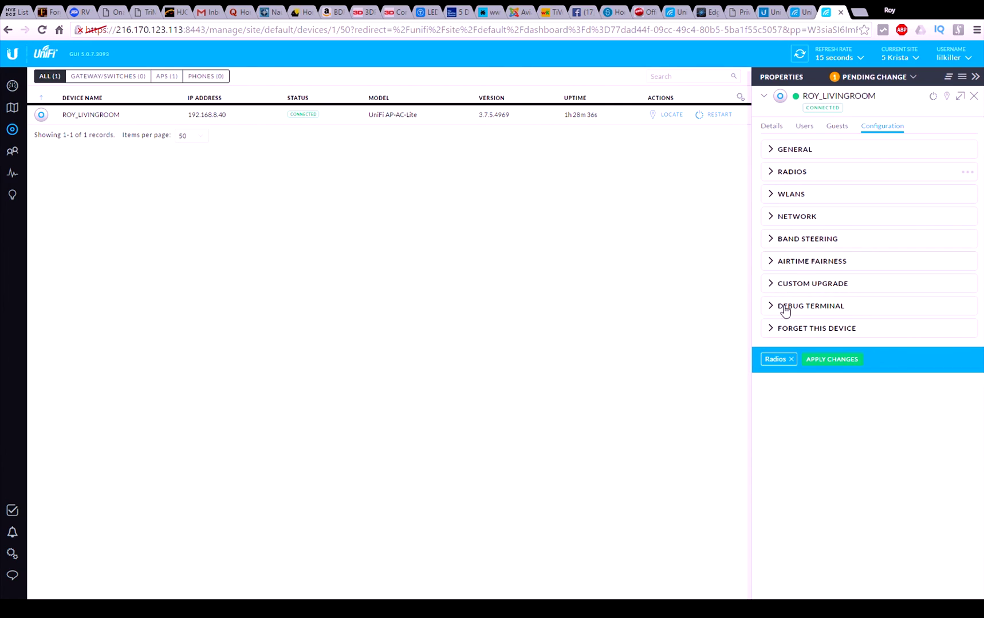
pyautogui.click(774, 309)
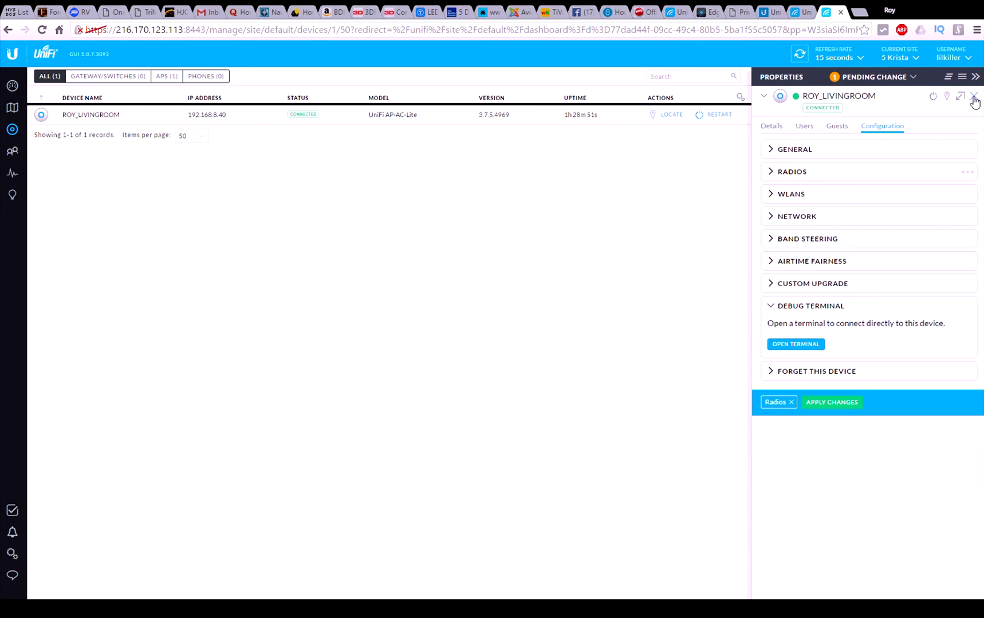
# Step: Close the properties, discarding the pending Radios change, and locate ROY_LIVINGROOM on the satellite map
pyautogui.click(975, 98)
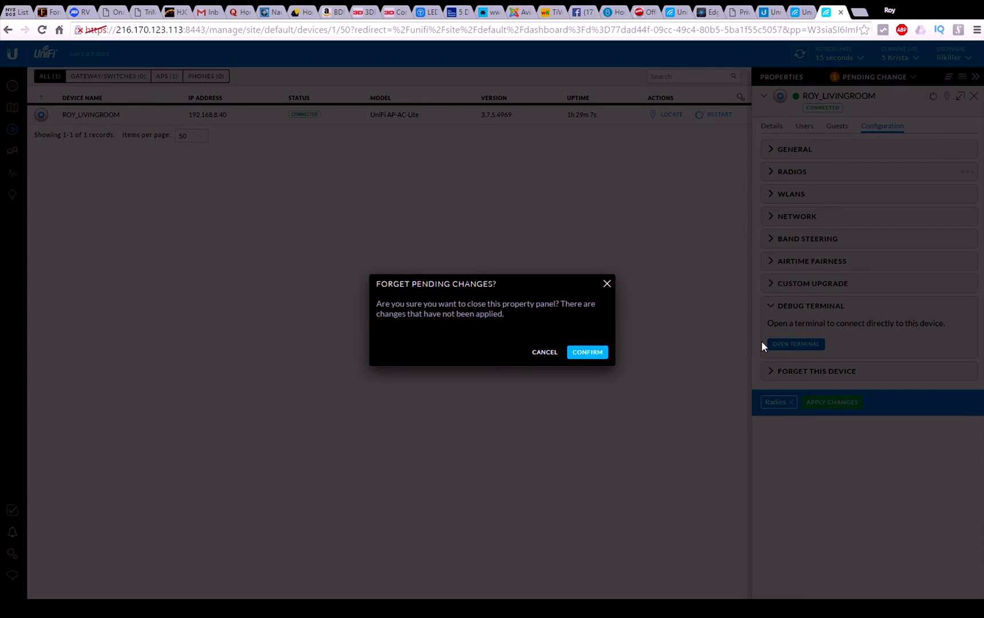
pyautogui.click(583, 358)
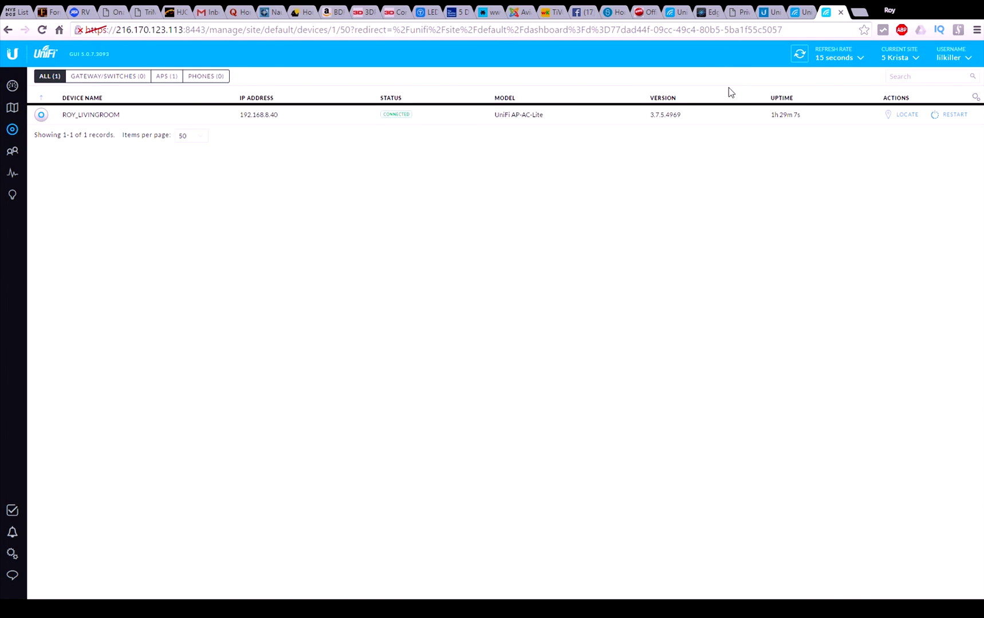
pyautogui.click(911, 118)
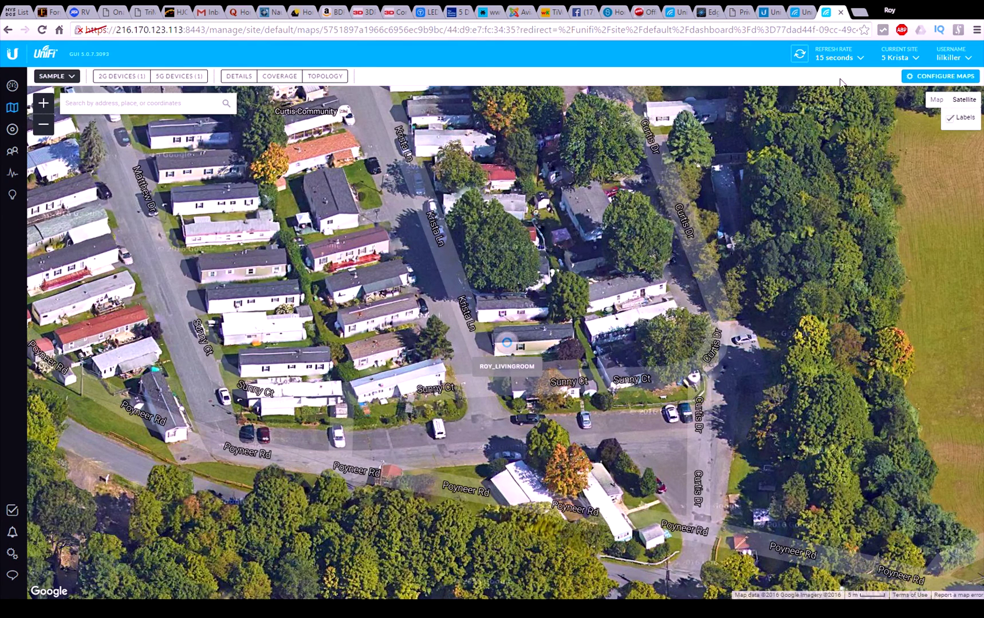
# Step: Go through Devices to the Clients page listing four wireless clients on 5K_2
pyautogui.click(12, 130)
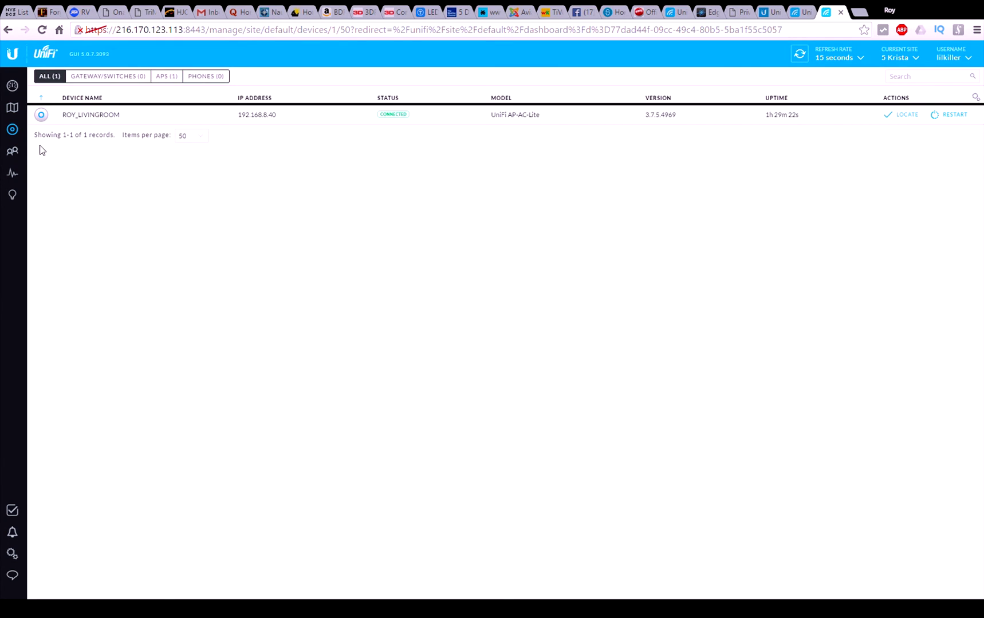
pyautogui.click(12, 152)
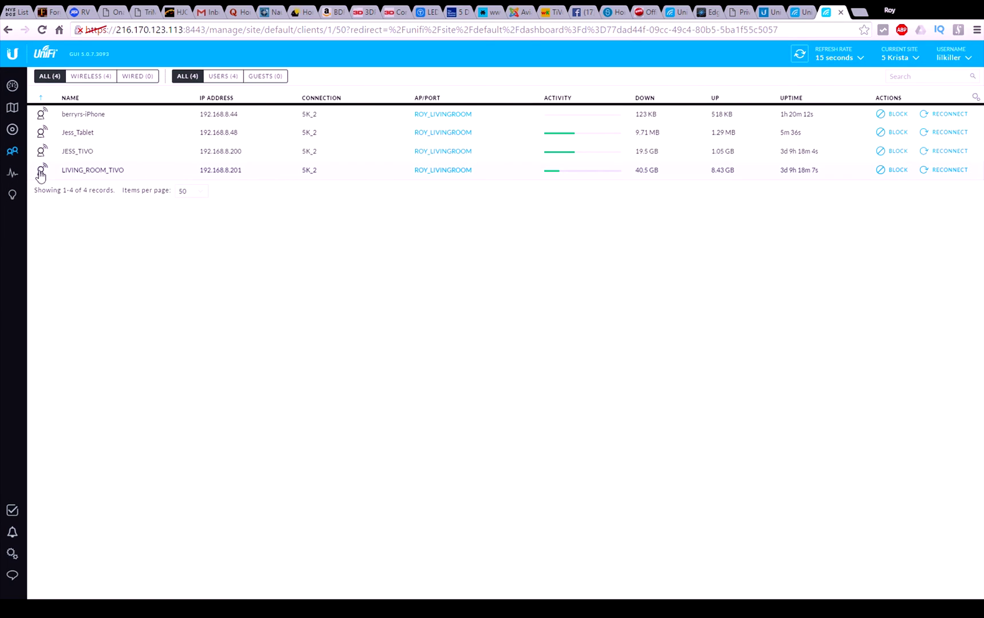
# Step: Open the Statistics overview showing 4 wireless clients and 1.05 TB traffic
pyautogui.click(13, 175)
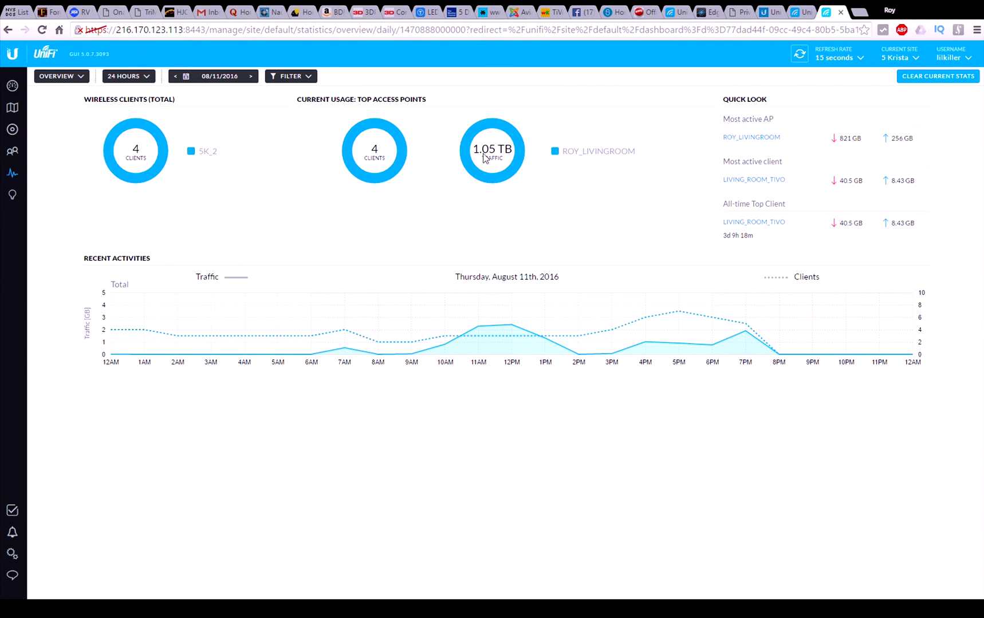
# Step: Highlight the 1.05 TB total, switch statistics to the past month, then open Insights
pyautogui.moveTo(473, 150); pyautogui.dragTo(512, 143)
pyautogui.click(143, 79)
pyautogui.click(126, 131)
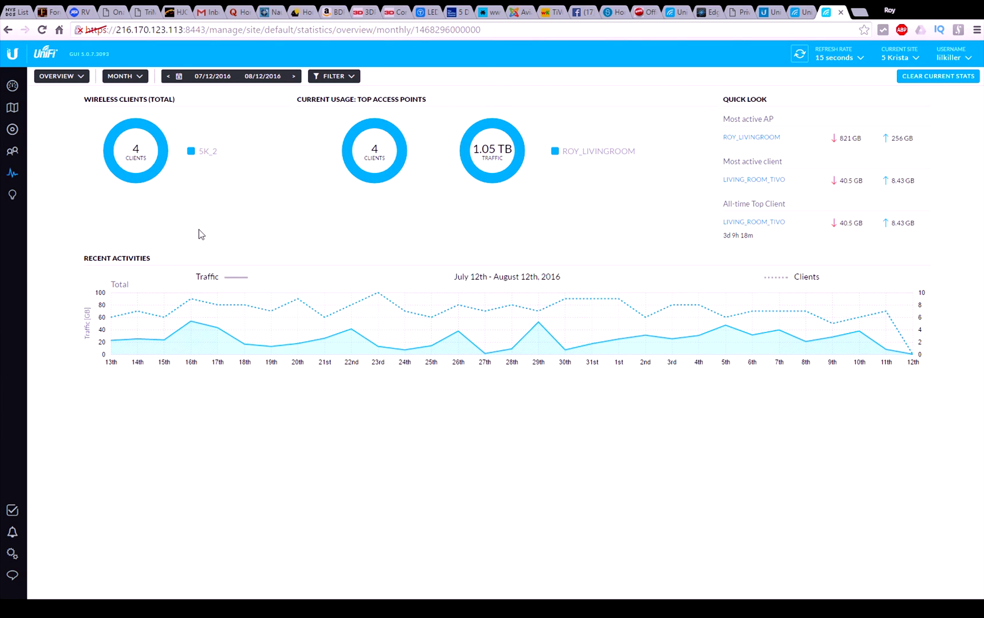
pyautogui.click(15, 199)
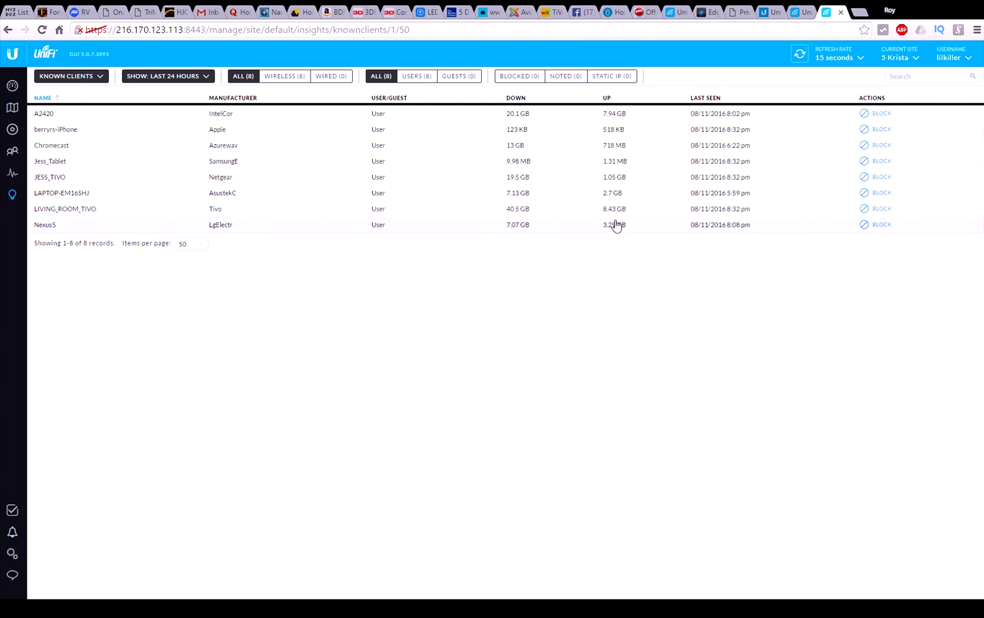
# Step: Show all 31 known clients from all time, sorted by last seen with newest first
pyautogui.click(208, 78)
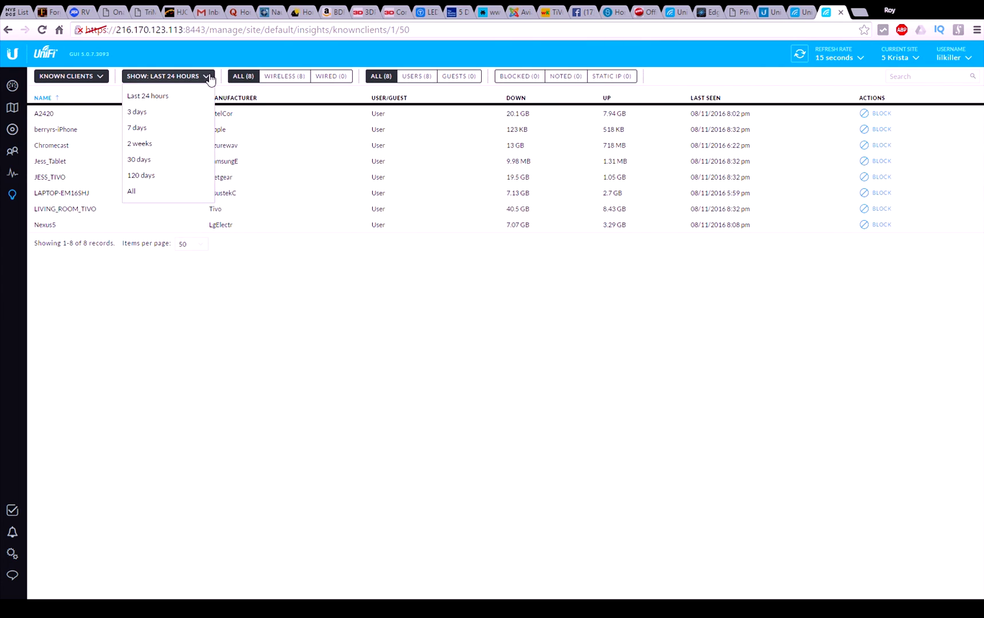
pyautogui.click(133, 191)
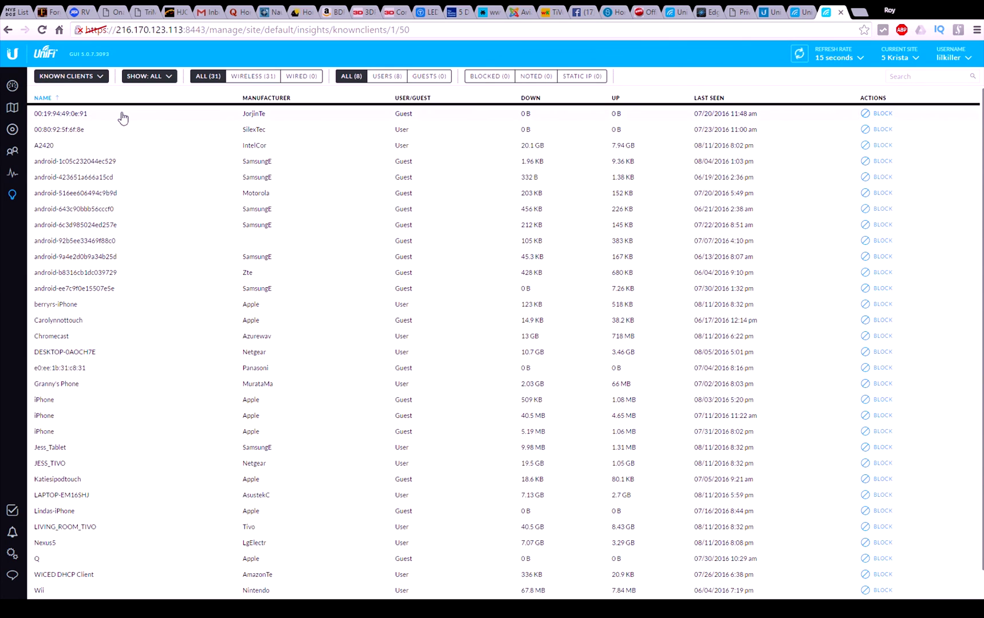
pyautogui.click(710, 98)
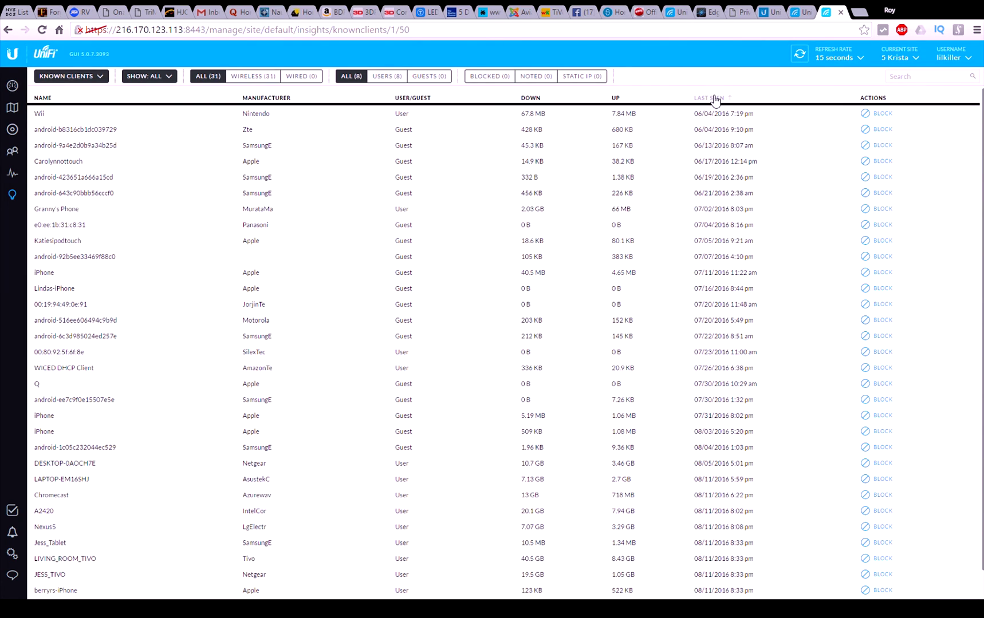
pyautogui.click(710, 98)
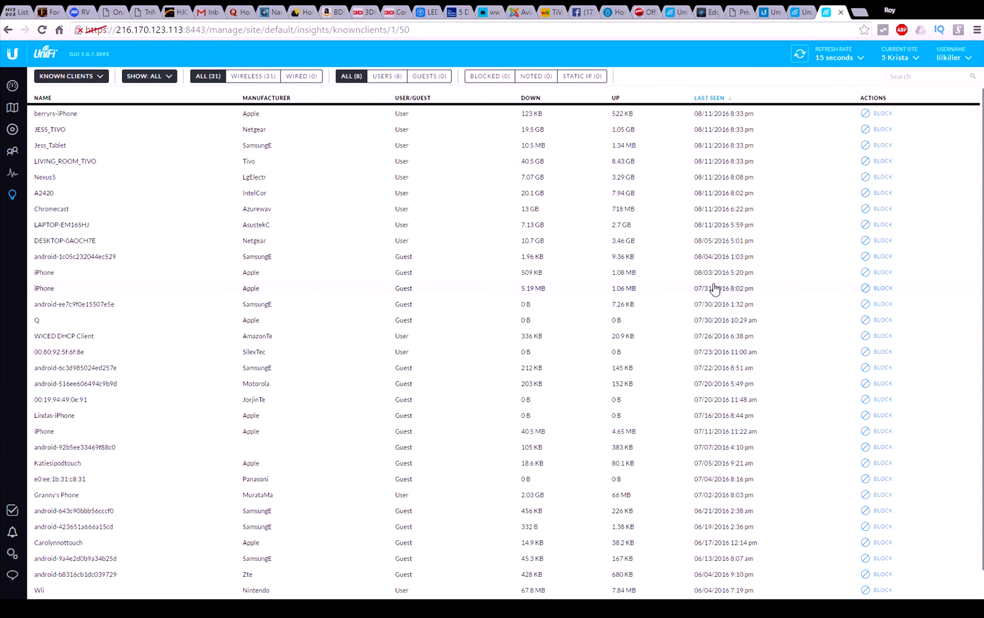
pyautogui.scroll(-1, 483, 203)
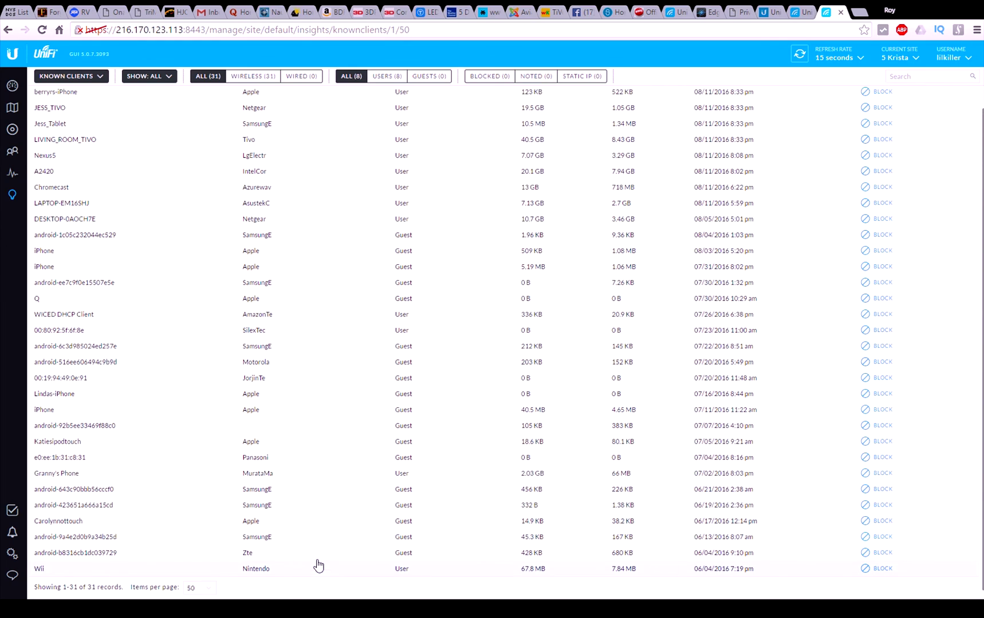
pyautogui.scroll(1, 318, 565)
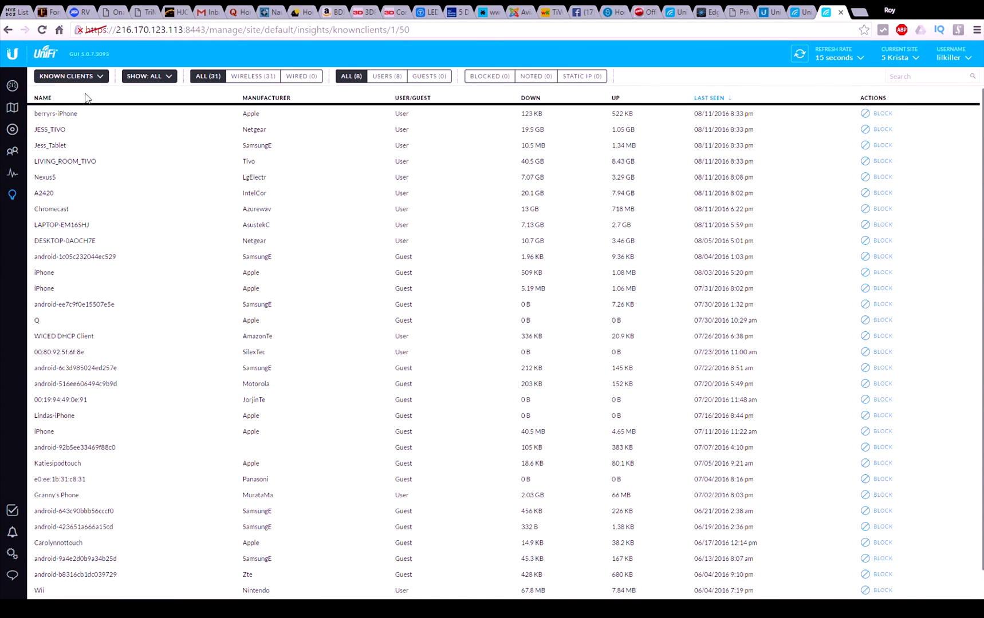
pyautogui.click(13, 515)
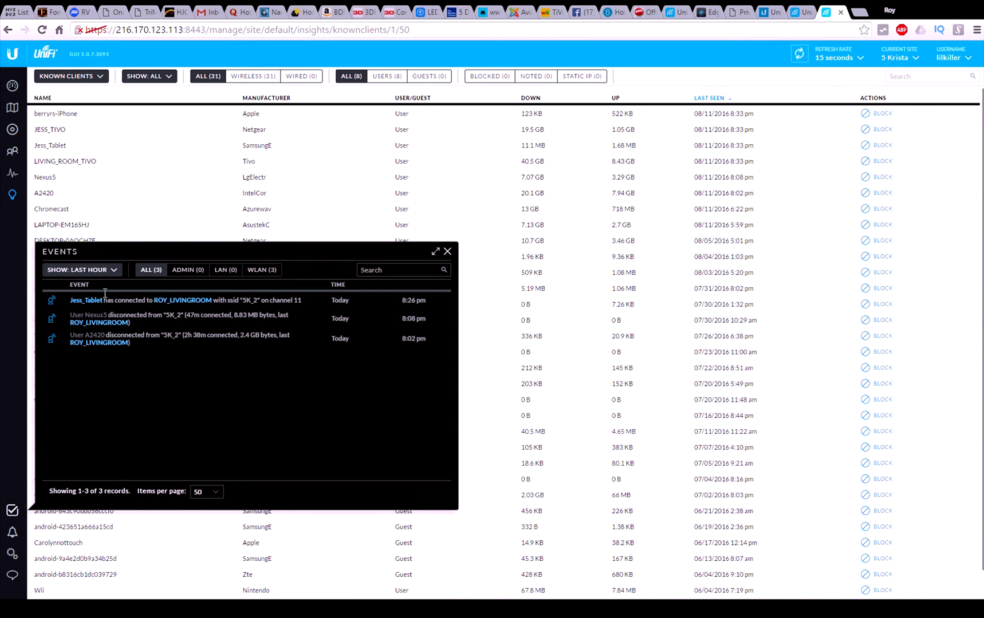
pyautogui.click(114, 276)
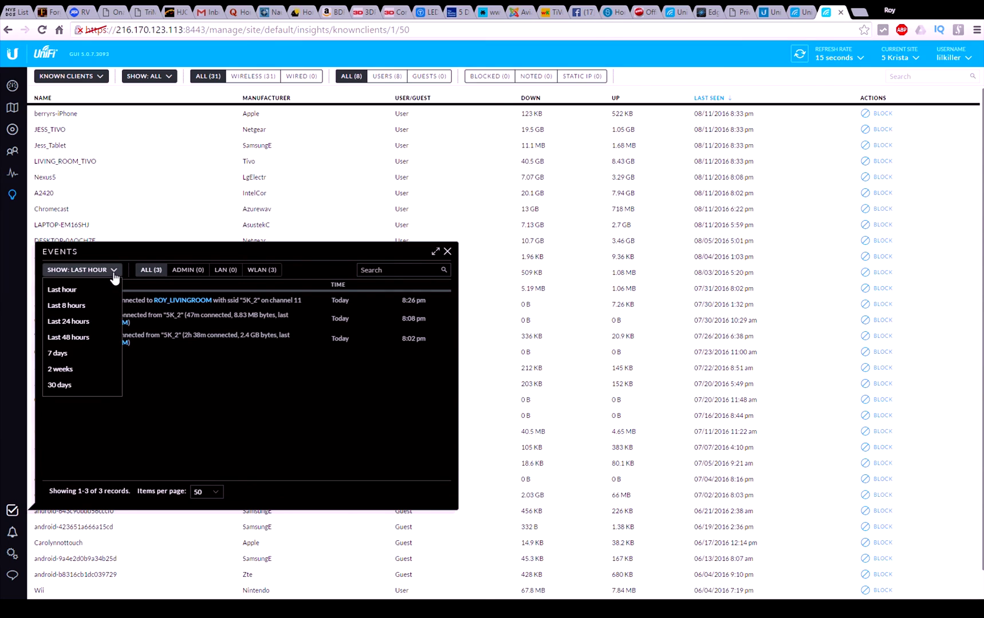
pyautogui.click(80, 307)
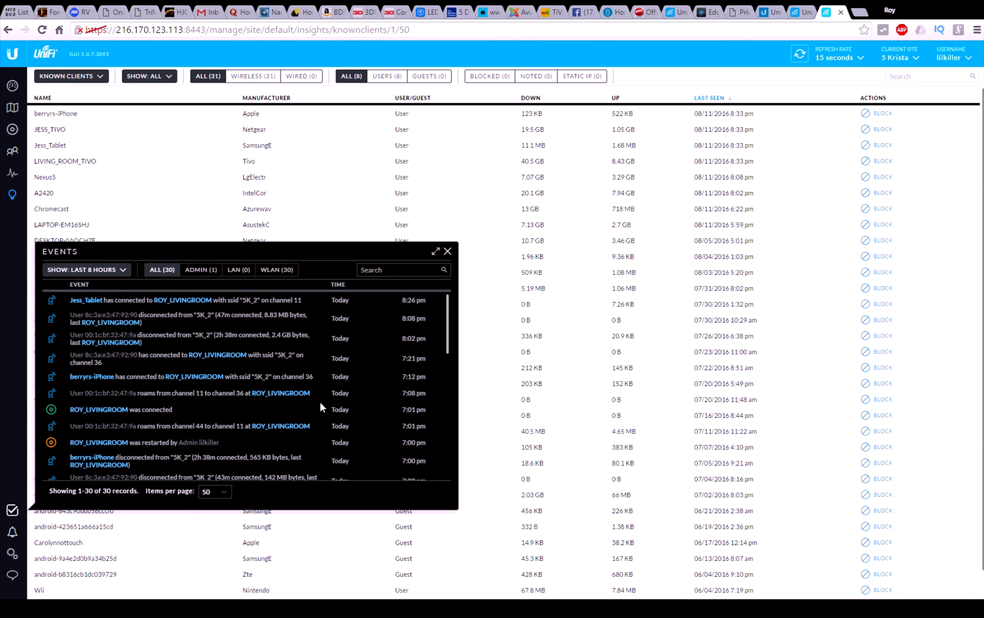
pyautogui.scroll(-3, 249, 366)
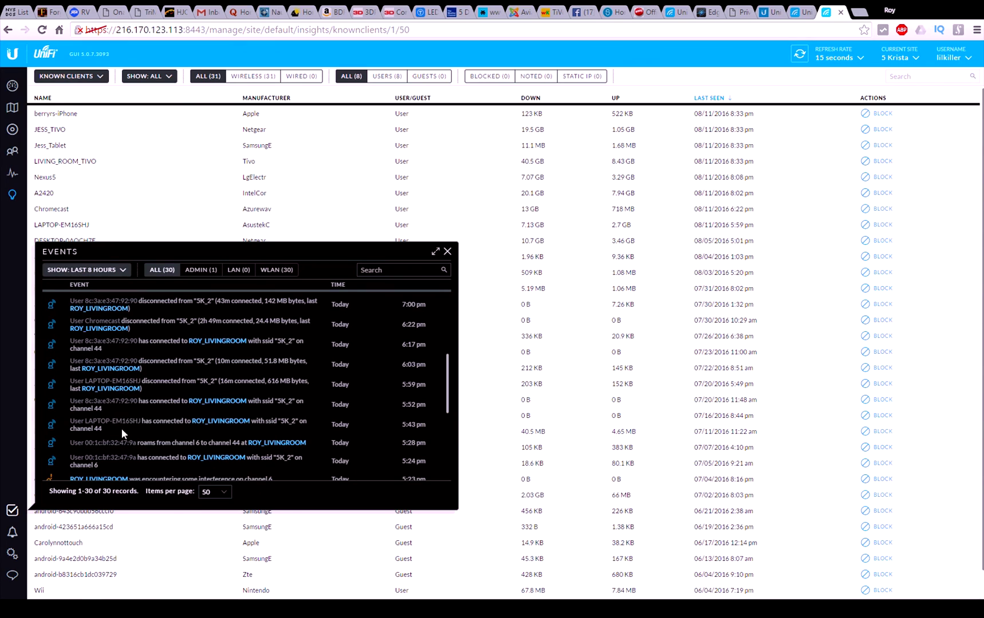
pyautogui.scroll(-1, 174, 452)
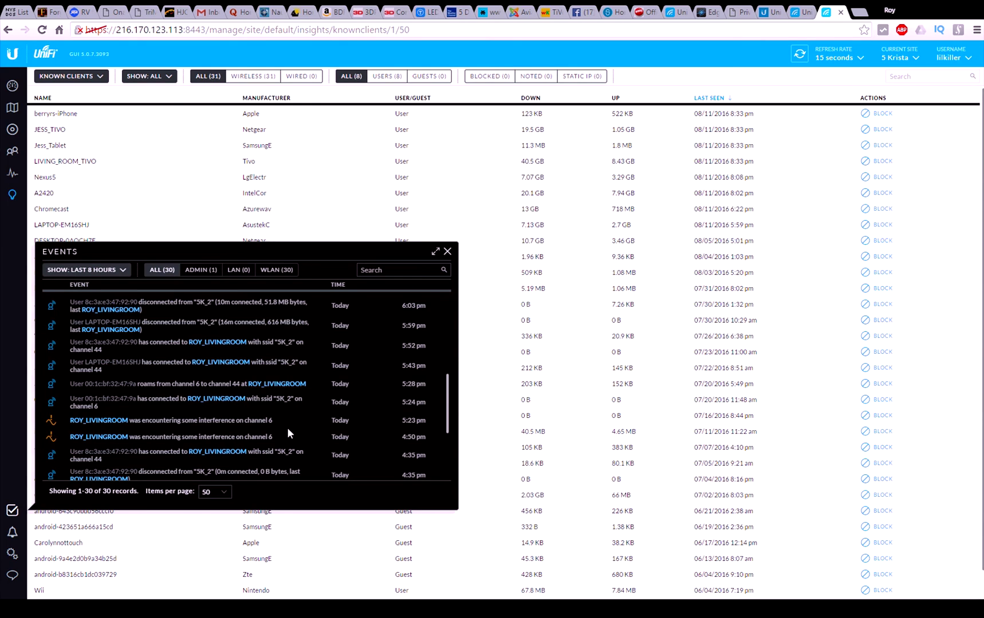
pyautogui.scroll(-3, 287, 430)
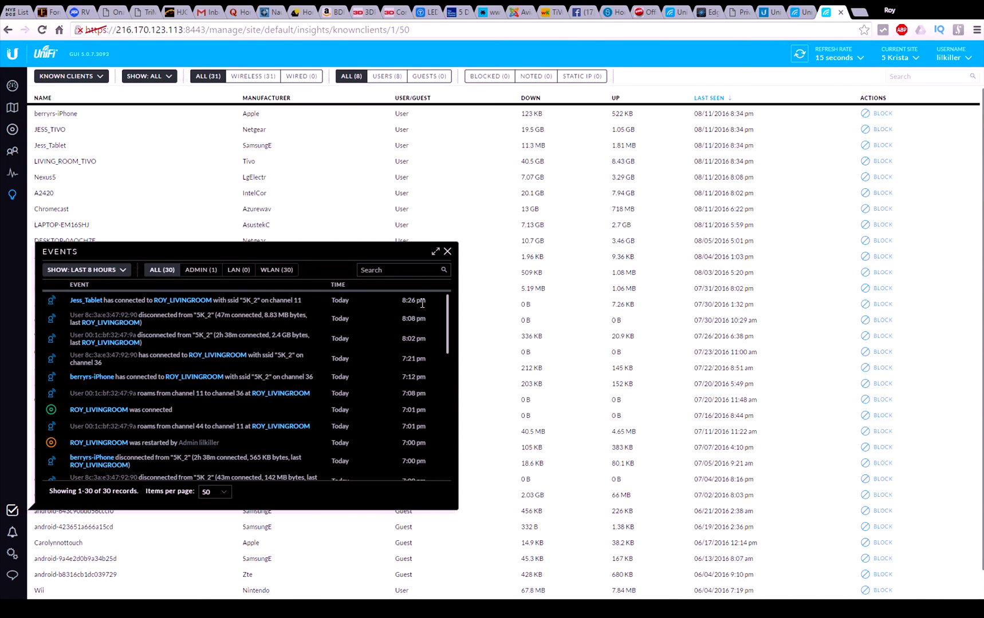
# Step: Set the events log to the last 30 days and check the Admin, All and WLAN filters
pyautogui.click(110, 270)
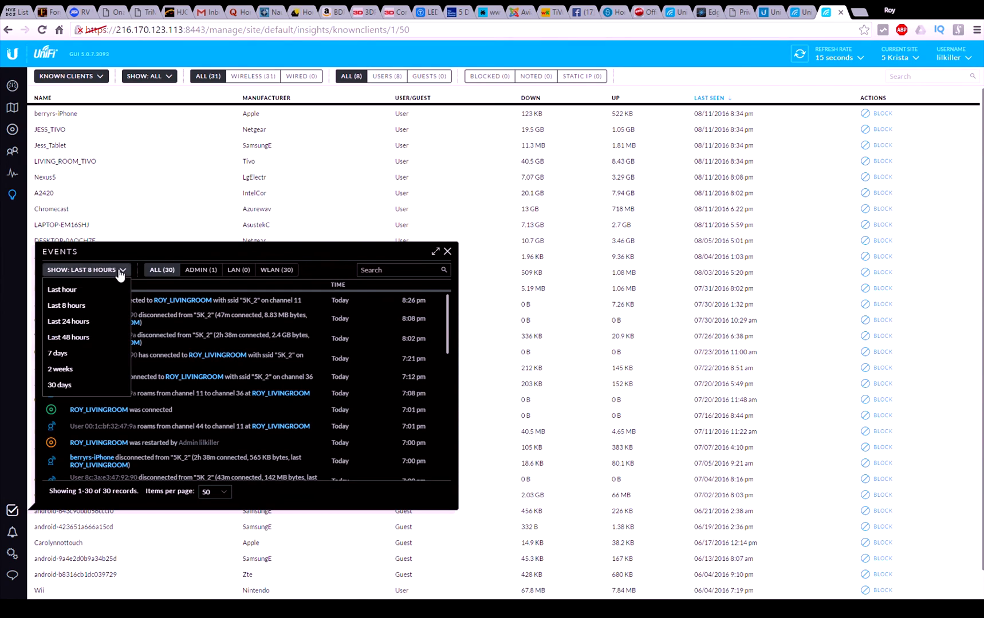
pyautogui.click(61, 384)
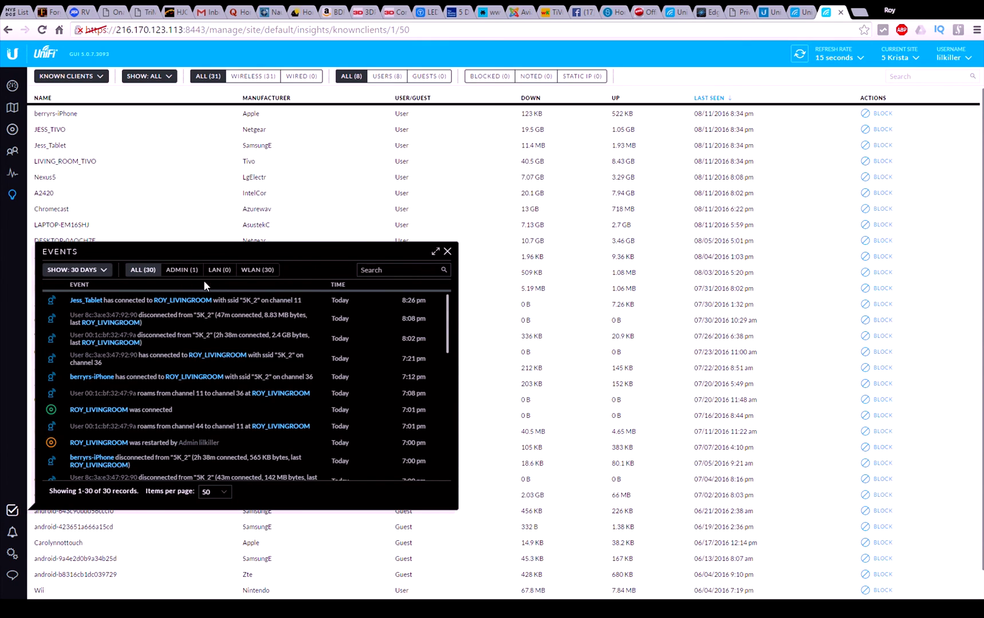
pyautogui.click(175, 272)
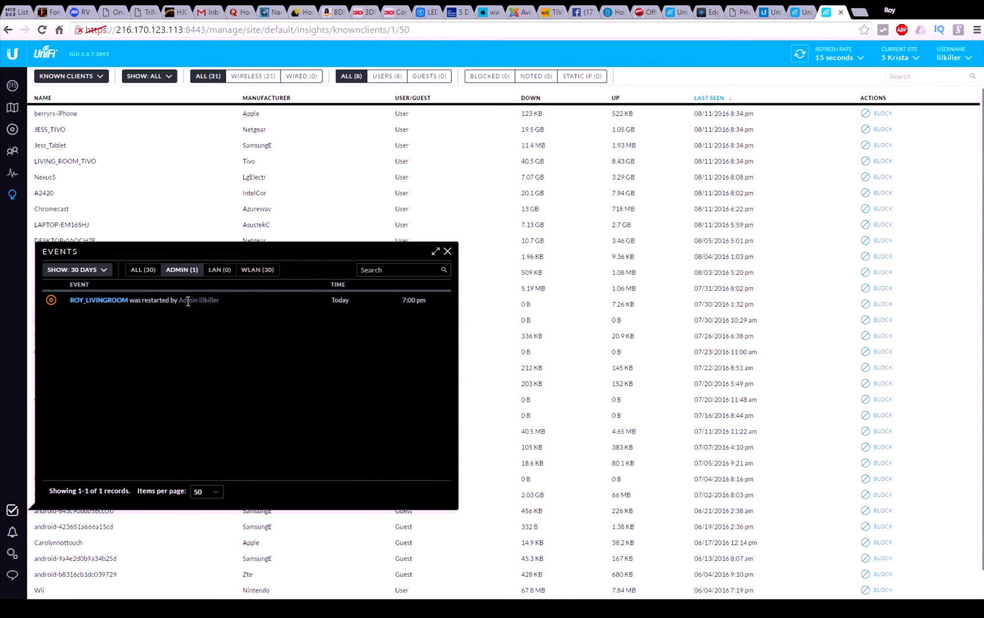
pyautogui.click(138, 275)
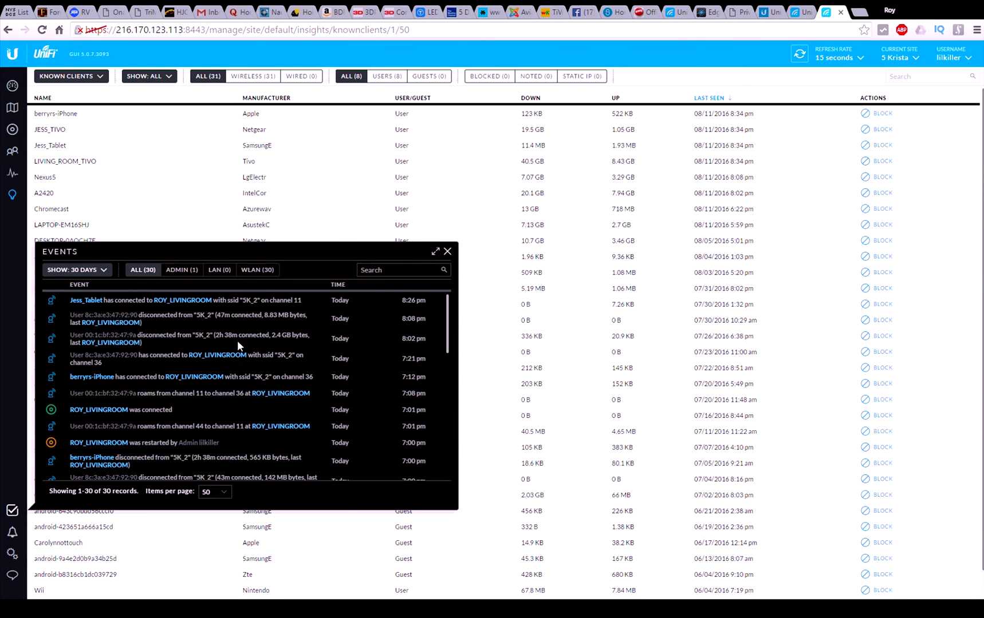
pyautogui.click(256, 273)
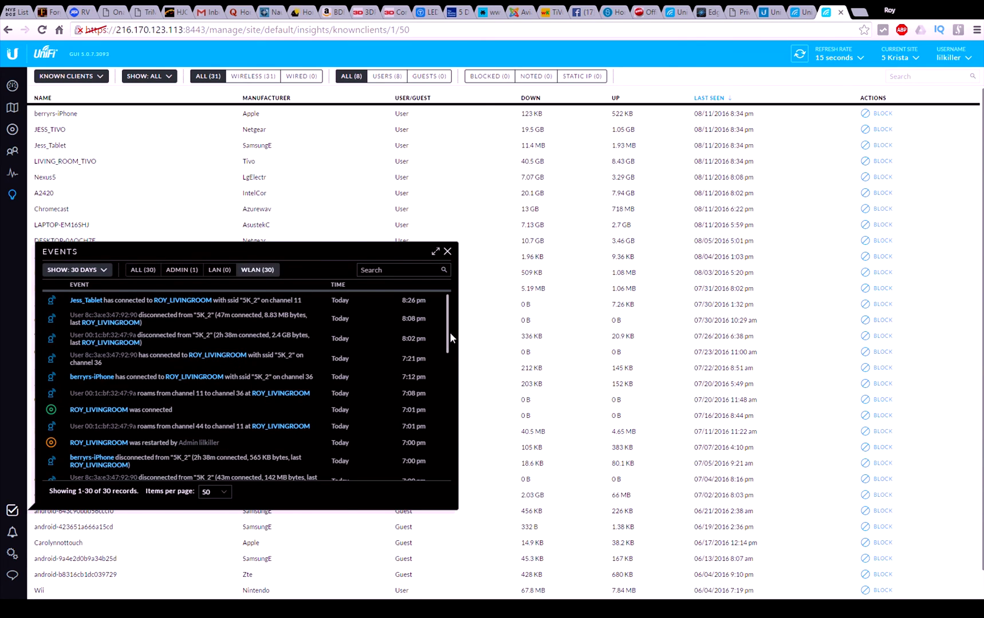
# Step: Scroll through the 30-day event list, then close, reopen and close the events log
pyautogui.scroll(-2, 449, 336)
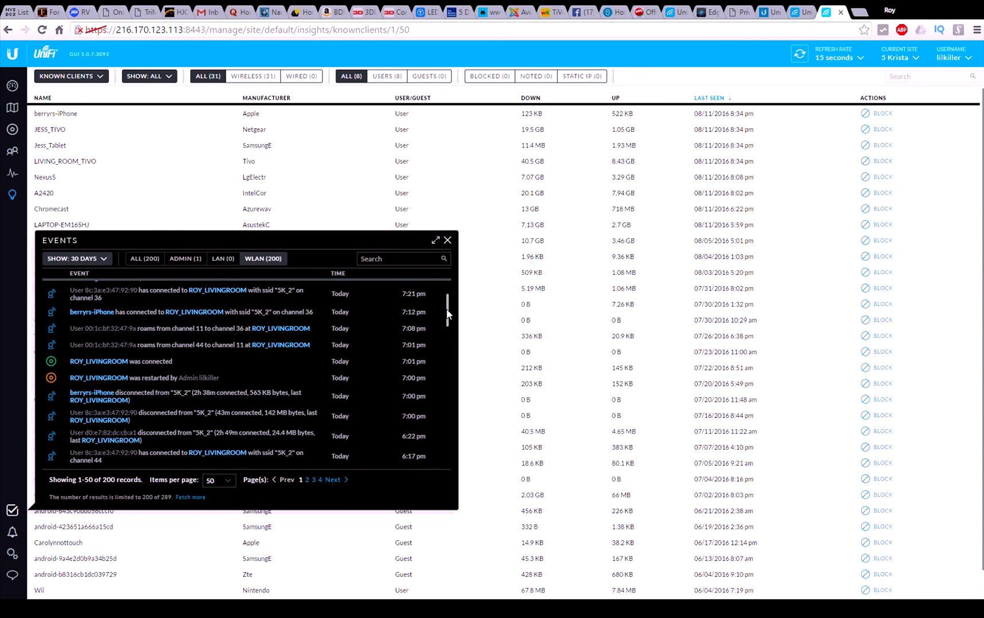
pyautogui.moveTo(445, 309); pyautogui.dragTo(442, 283)
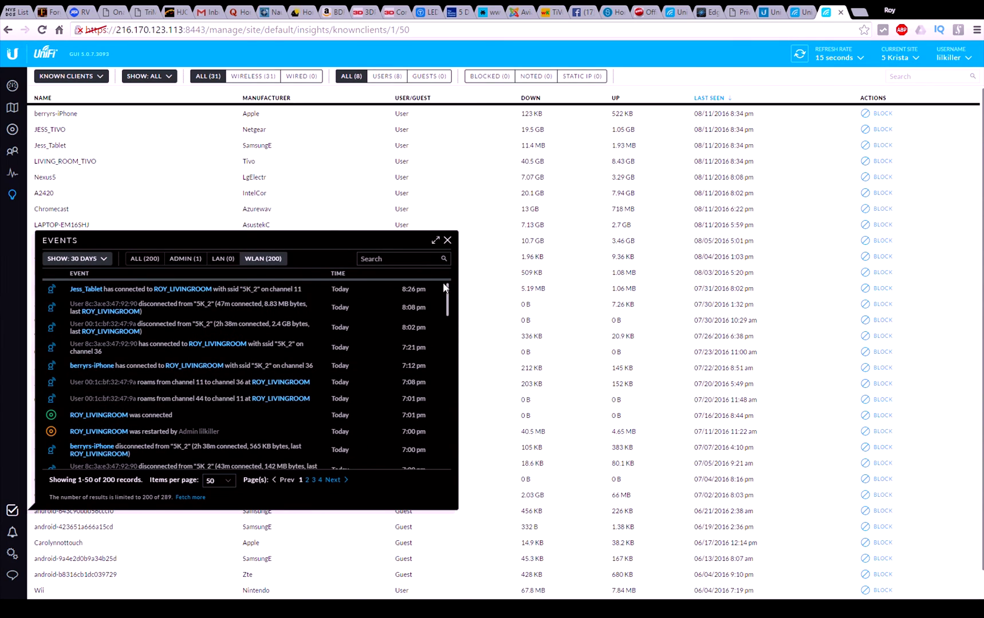
pyautogui.click(447, 241)
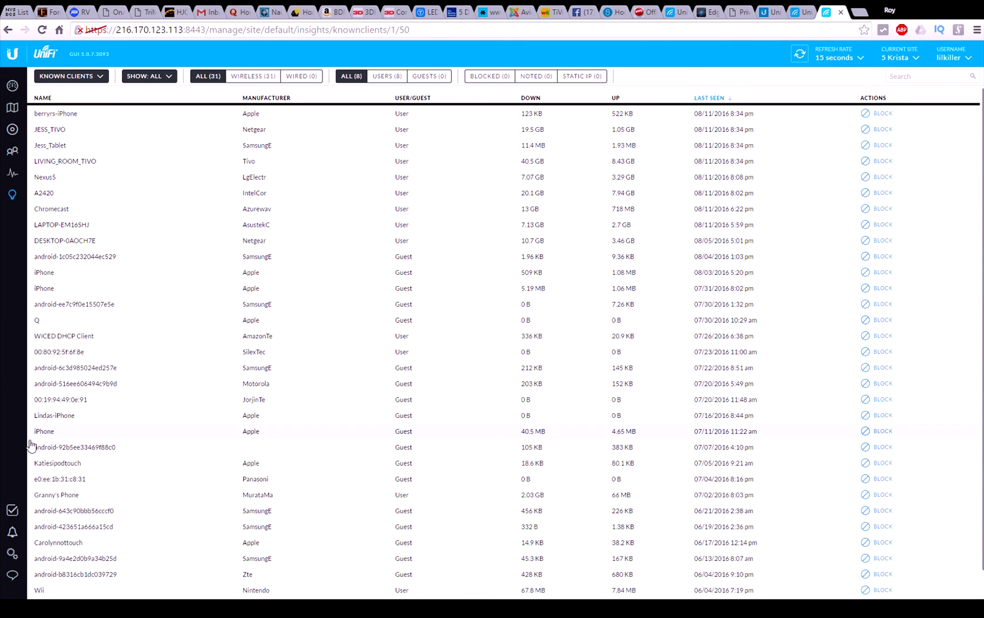
pyautogui.click(12, 513)
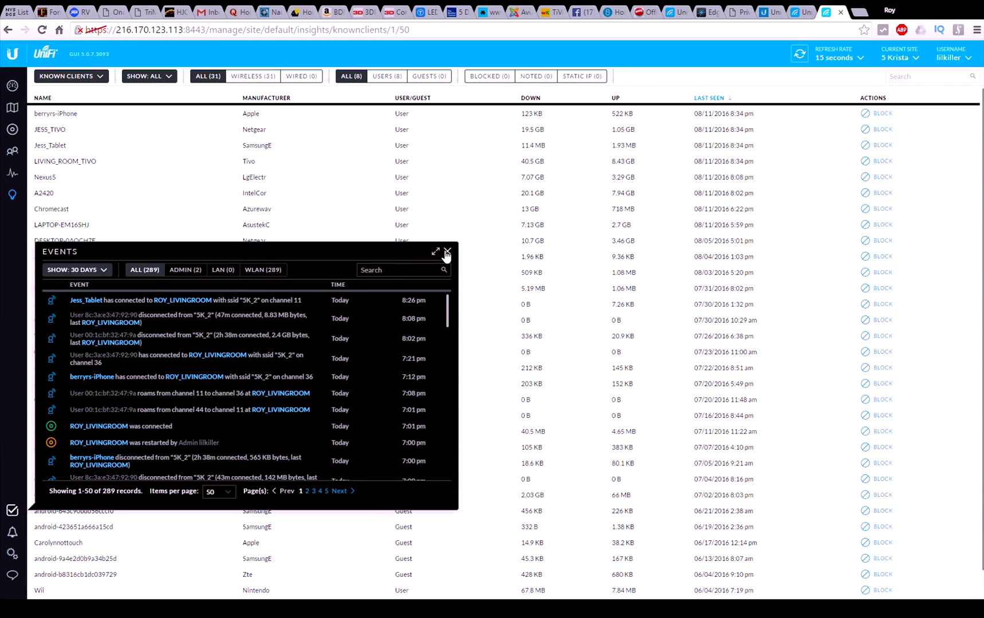
pyautogui.click(446, 253)
# Step: Show archived alerts in the Alerts list, close it, and open the site Settings page
pyautogui.click(10, 535)
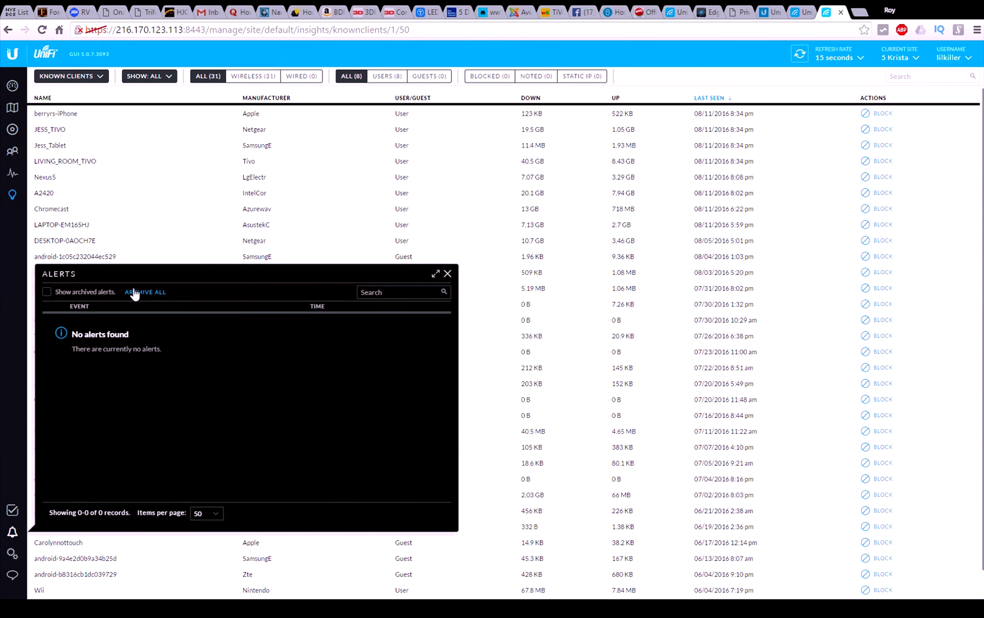
pyautogui.click(48, 293)
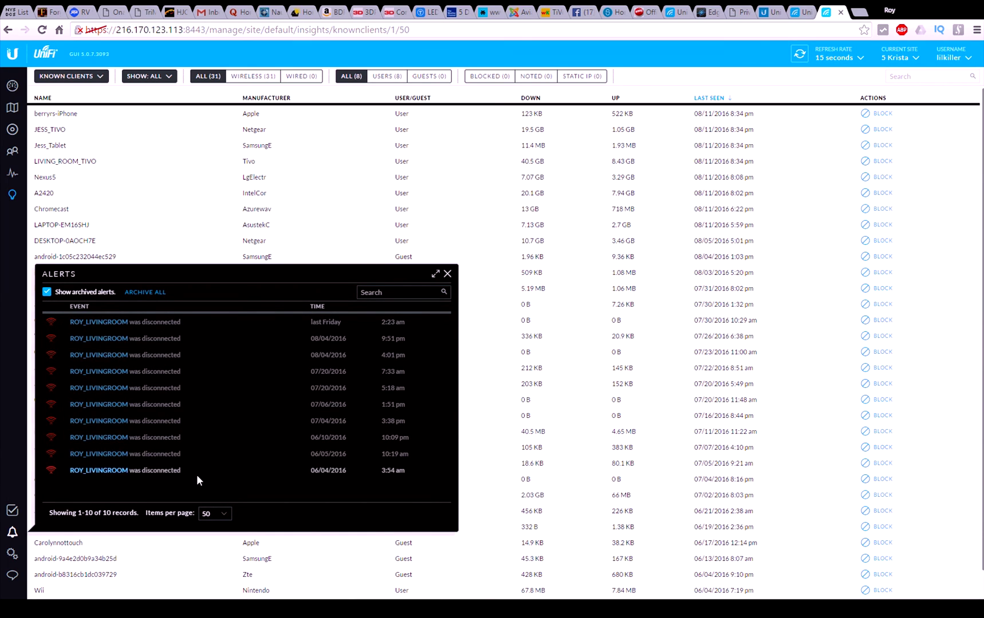
pyautogui.click(447, 274)
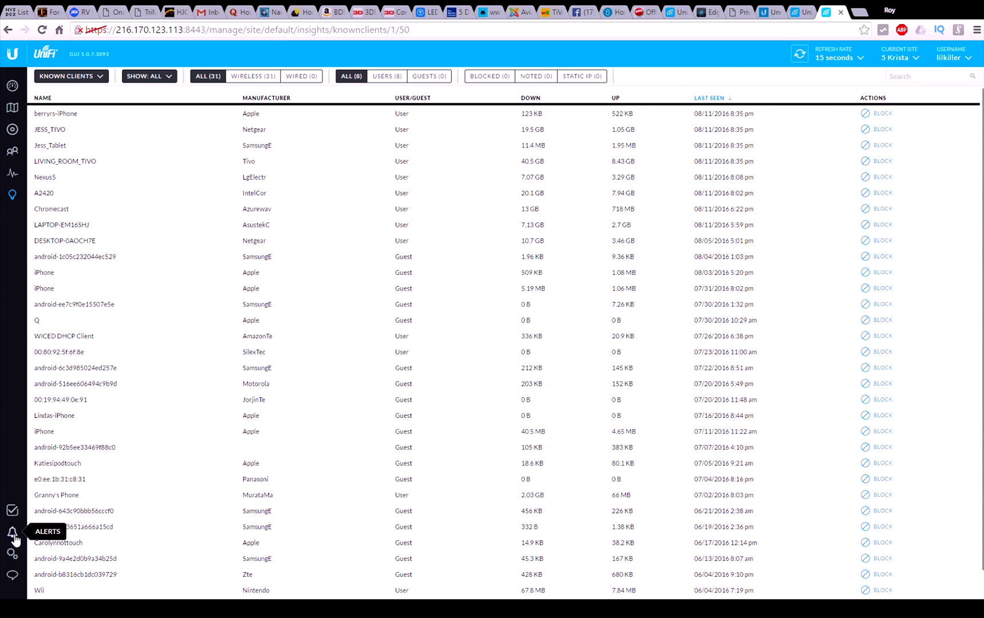
pyautogui.click(11, 555)
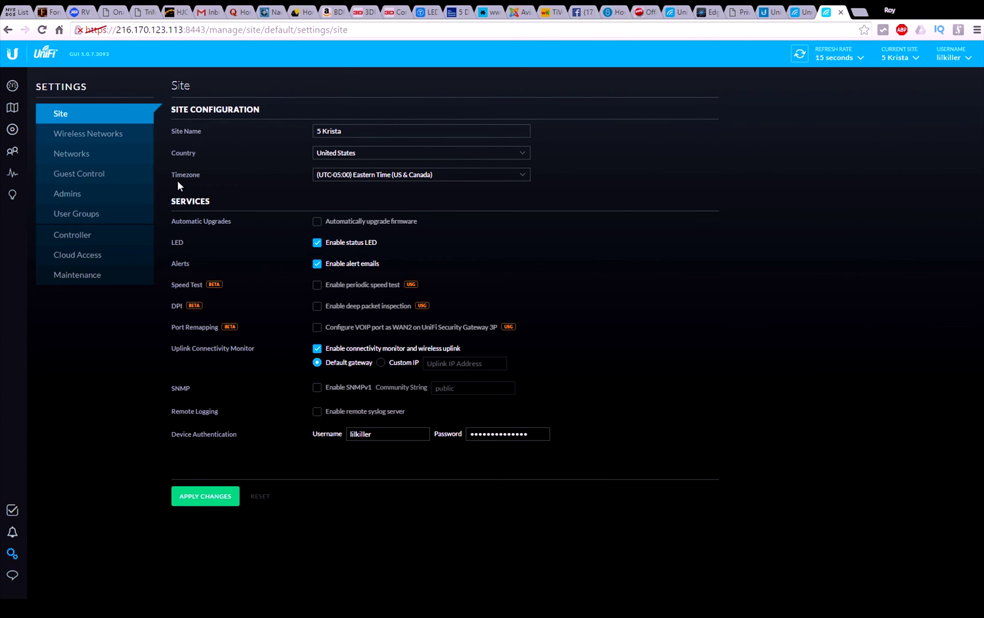
# Step: Check Wireless Networks, then open the LAN network (Corporate, 192.168.8.1/24) for editing
pyautogui.click(90, 141)
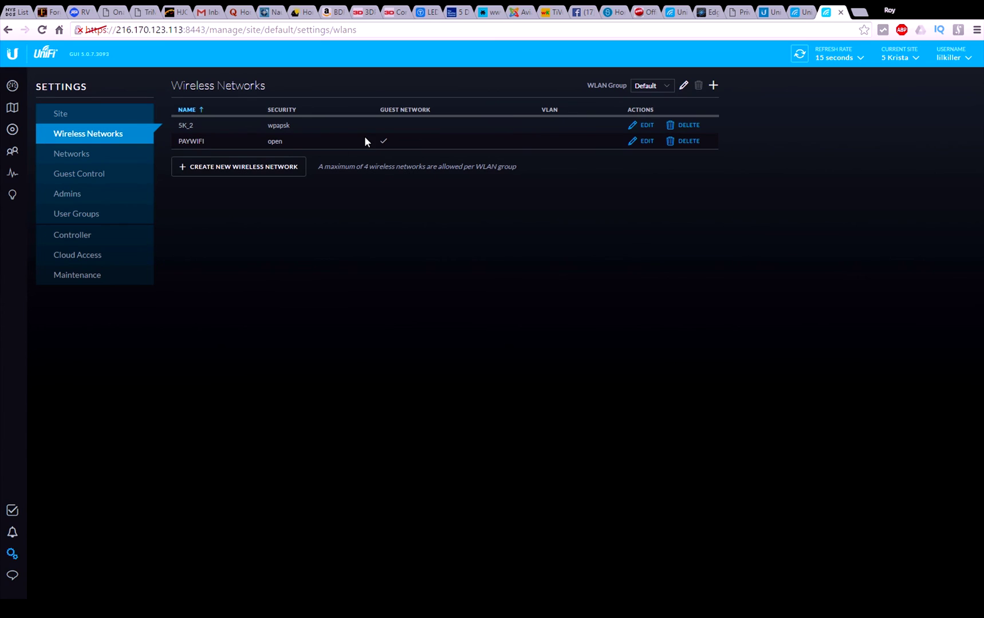
pyautogui.click(88, 155)
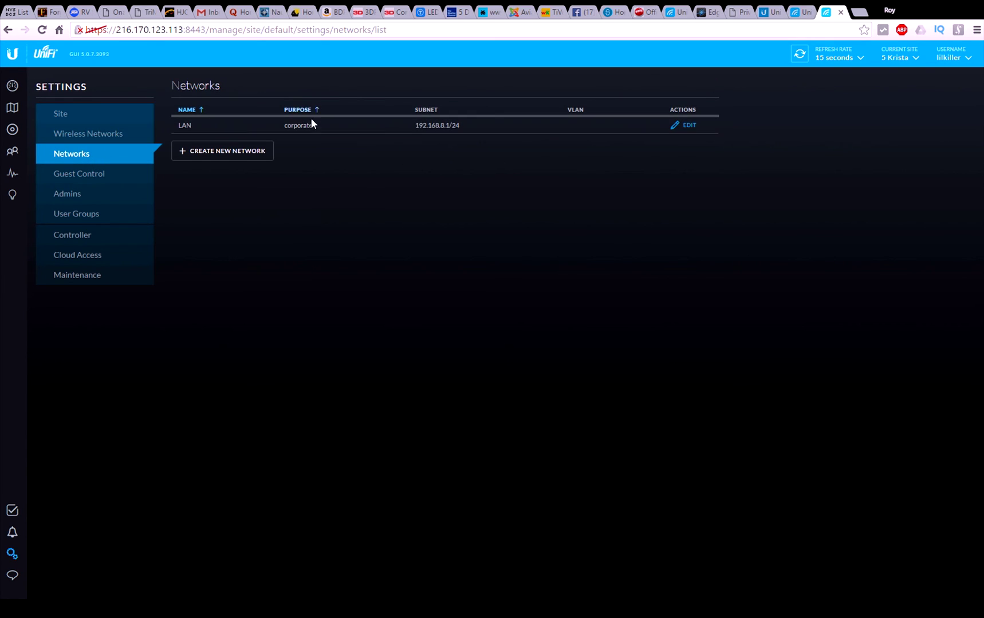
pyautogui.click(688, 126)
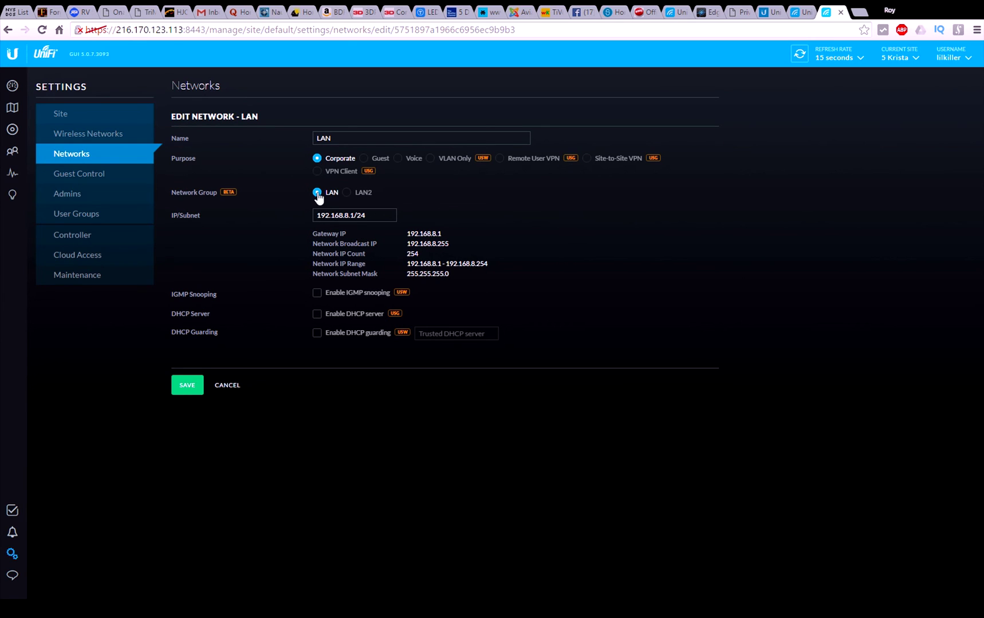
pyautogui.click(327, 220)
pyautogui.moveTo(442, 264); pyautogui.dragTo(406, 264)
pyautogui.moveTo(487, 264); pyautogui.dragTo(445, 264)
pyautogui.moveTo(403, 291)
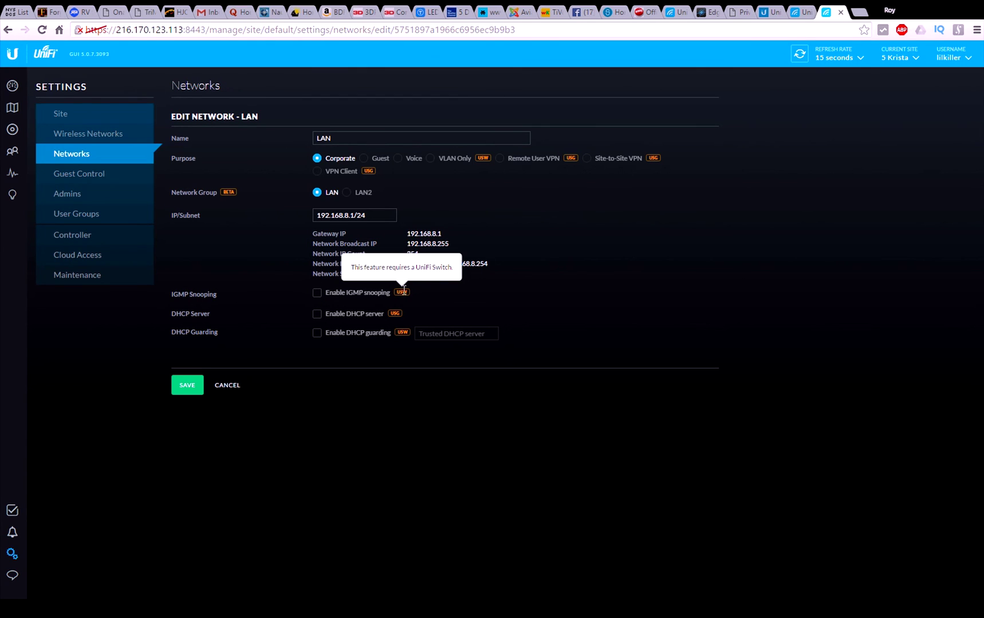
pyautogui.moveTo(397, 311)
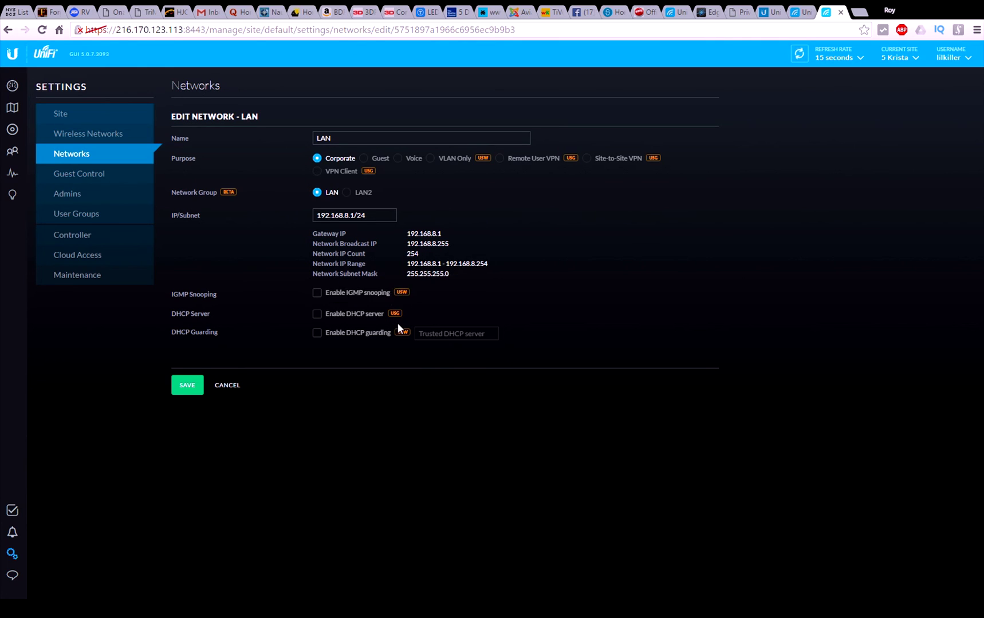
# Step: Cancel the LAN edit and browse Guest Control, Admins and User Groups (Guest 5400/1400 Kbps)
pyautogui.moveTo(402, 331)
pyautogui.click(225, 388)
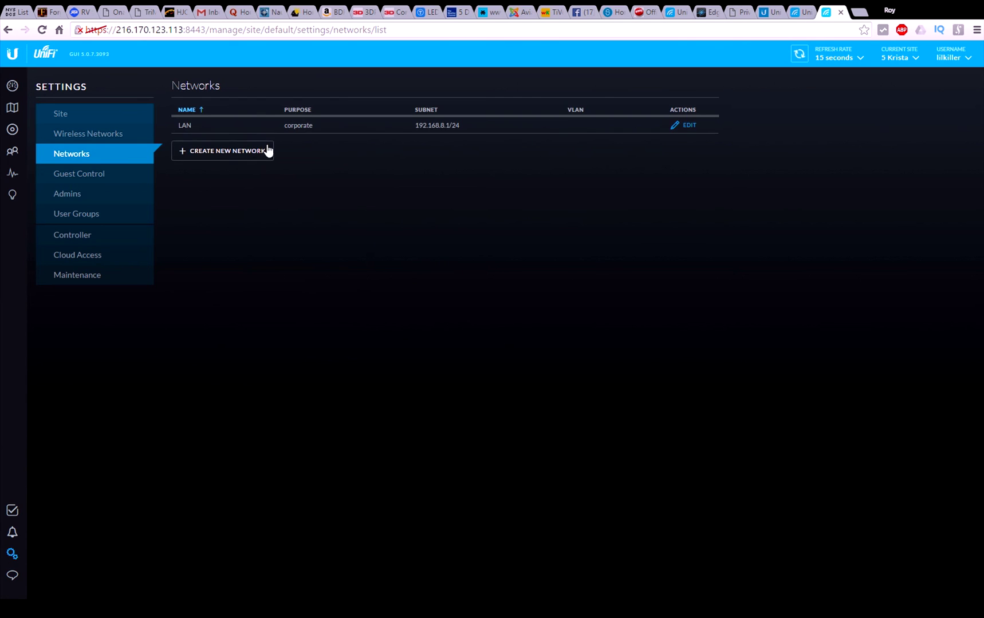
pyautogui.click(89, 174)
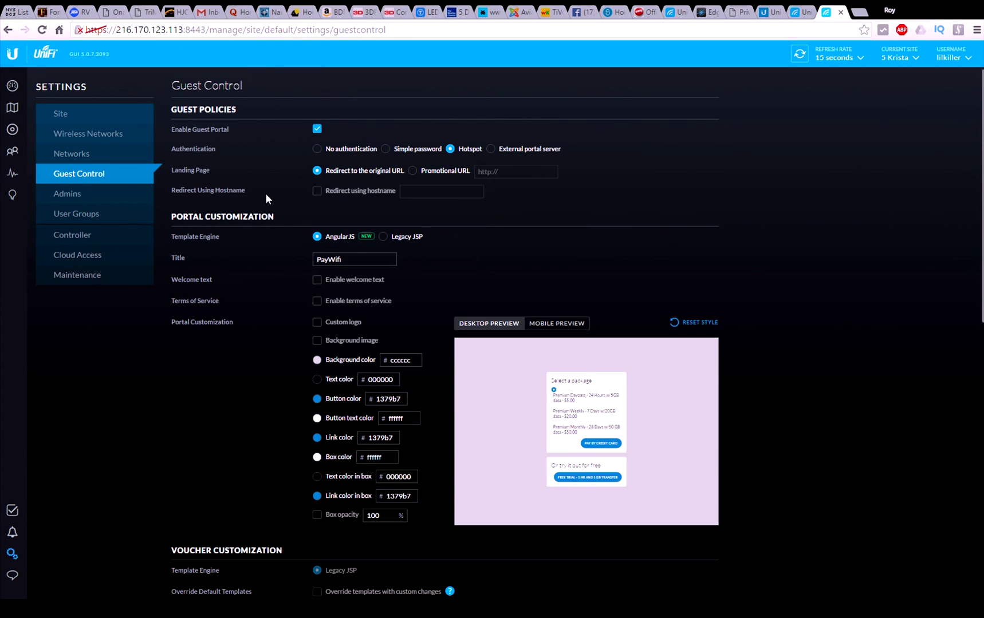
pyautogui.click(76, 193)
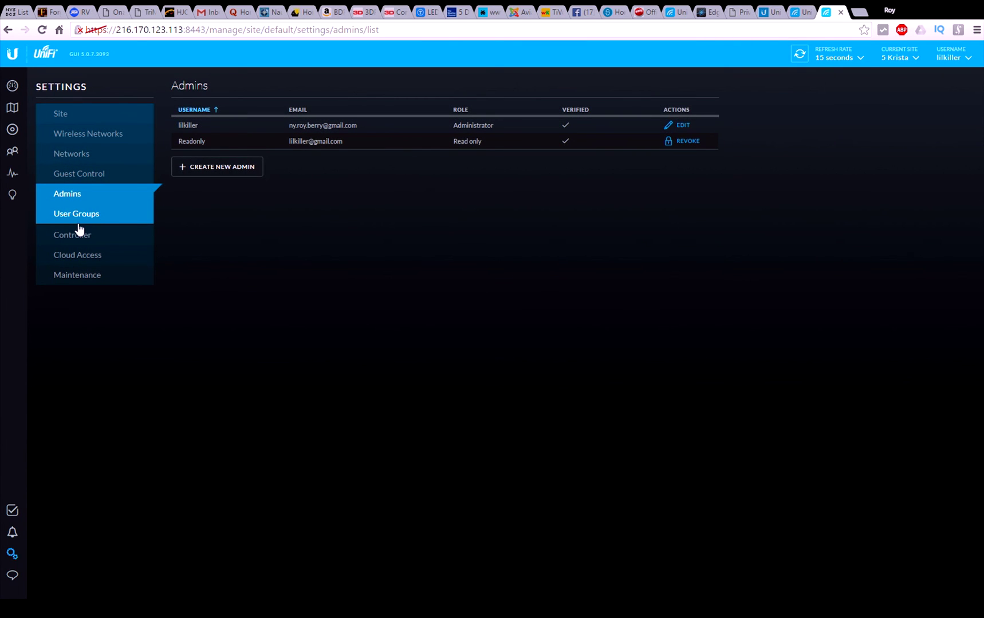
pyautogui.click(73, 218)
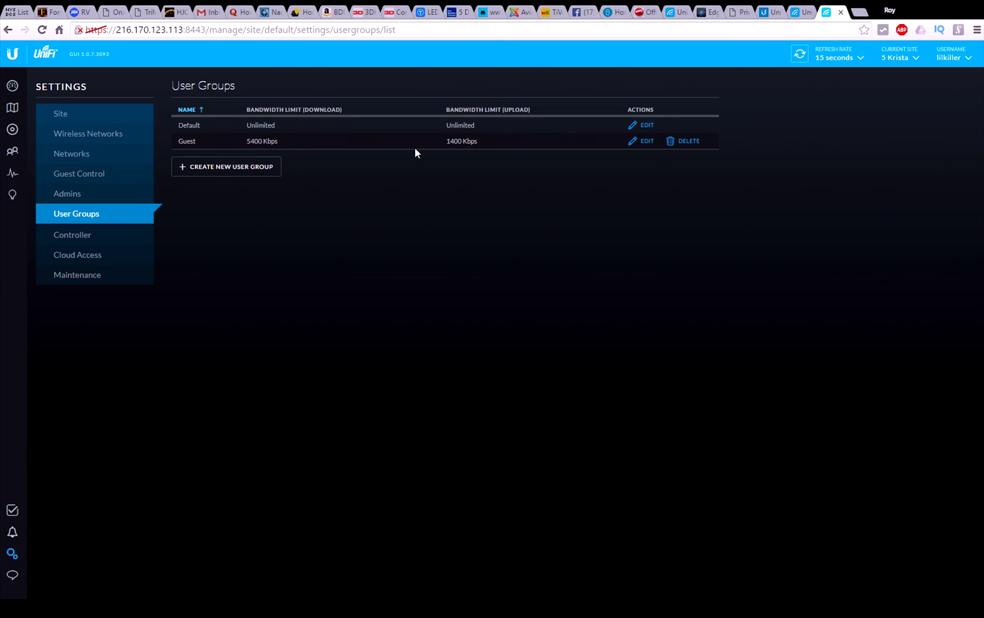
# Step: Check the Controller hostname and Cloud Access settings, then open Maintenance (version 5.0.7)
pyautogui.click(75, 241)
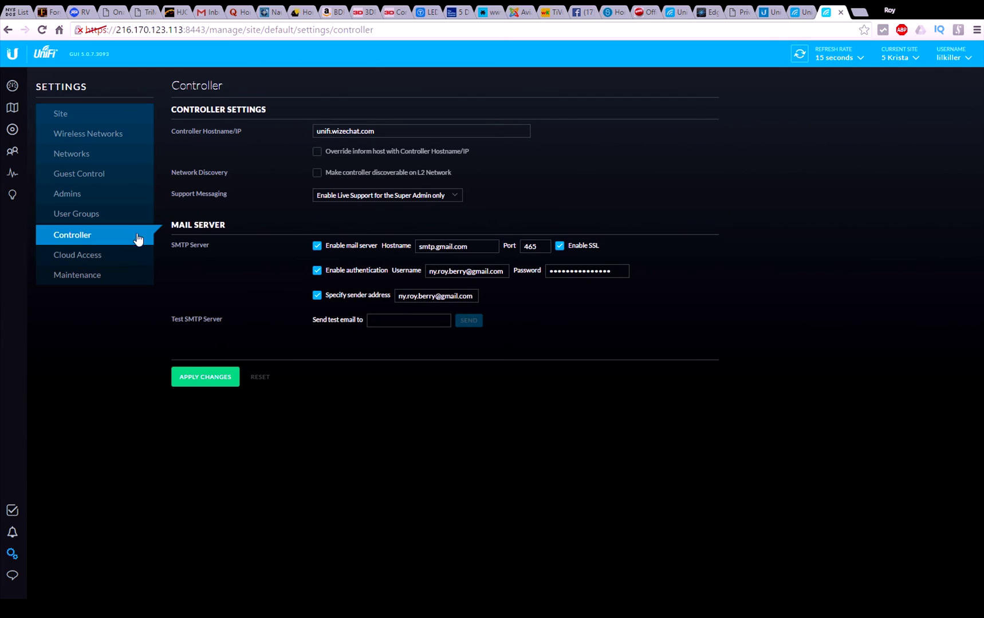
pyautogui.click(404, 132)
pyautogui.click(80, 256)
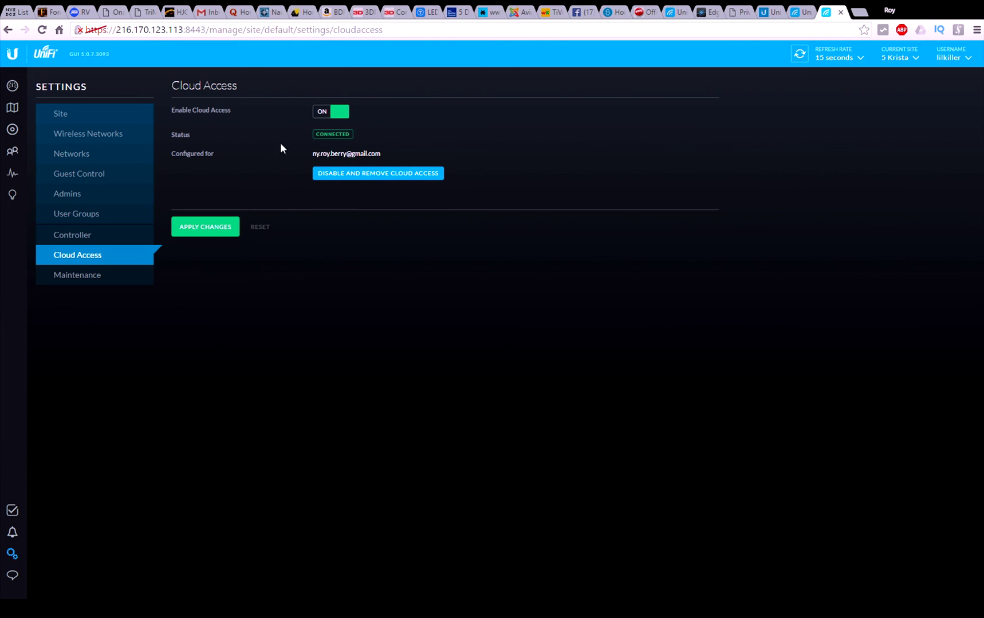
pyautogui.click(84, 276)
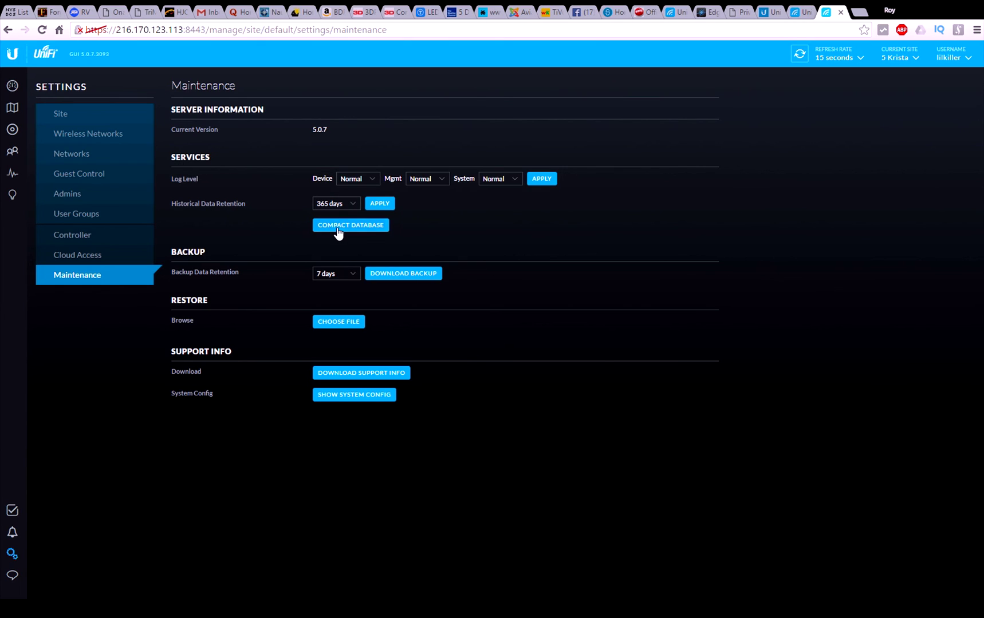
# Step: Run Compact Database from the Maintenance page and confirm it
pyautogui.click(339, 229)
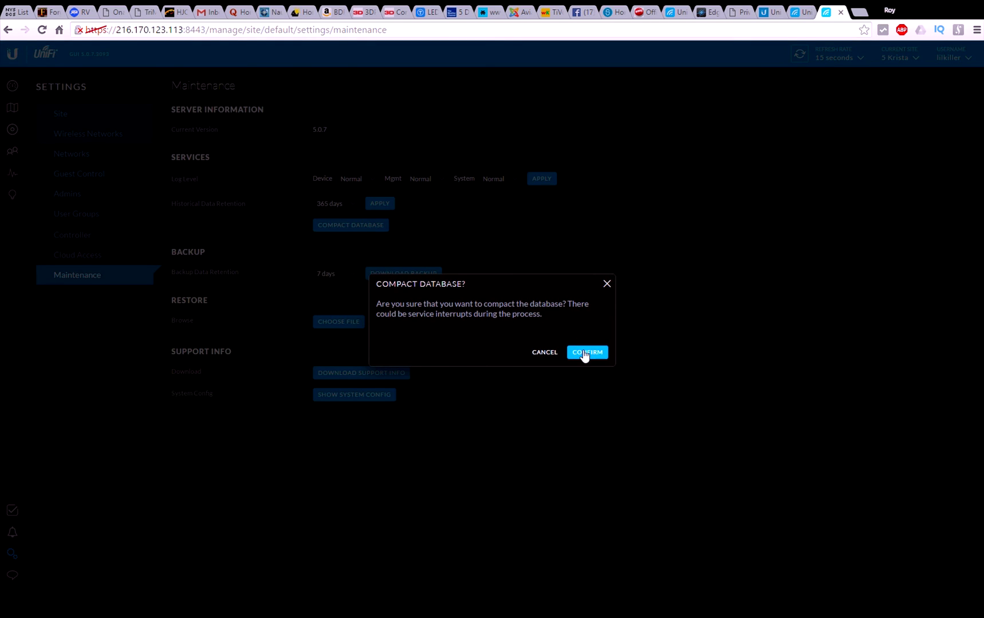
pyautogui.click(584, 352)
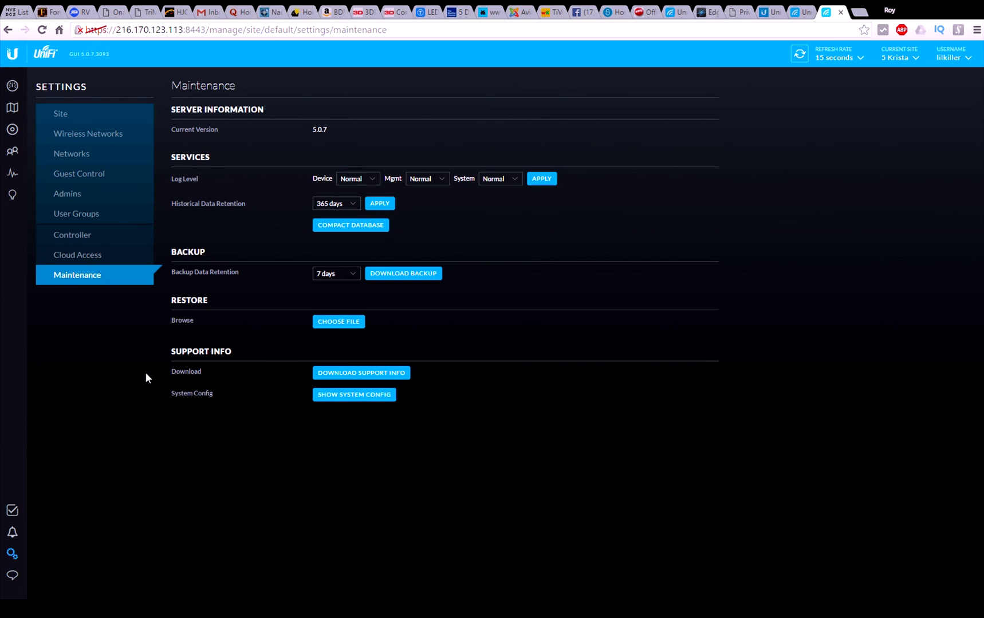
# Step: Inspect the WAN and LAN gauges on the site dashboard, then switch to the EdgeMAX tab
pyautogui.click(13, 87)
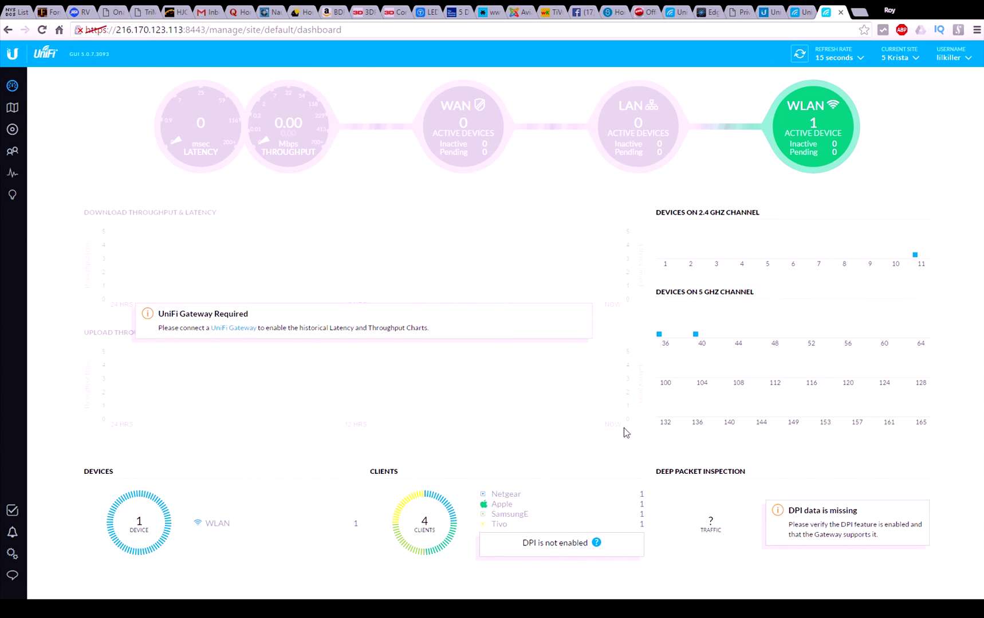
pyautogui.moveTo(210, 164)
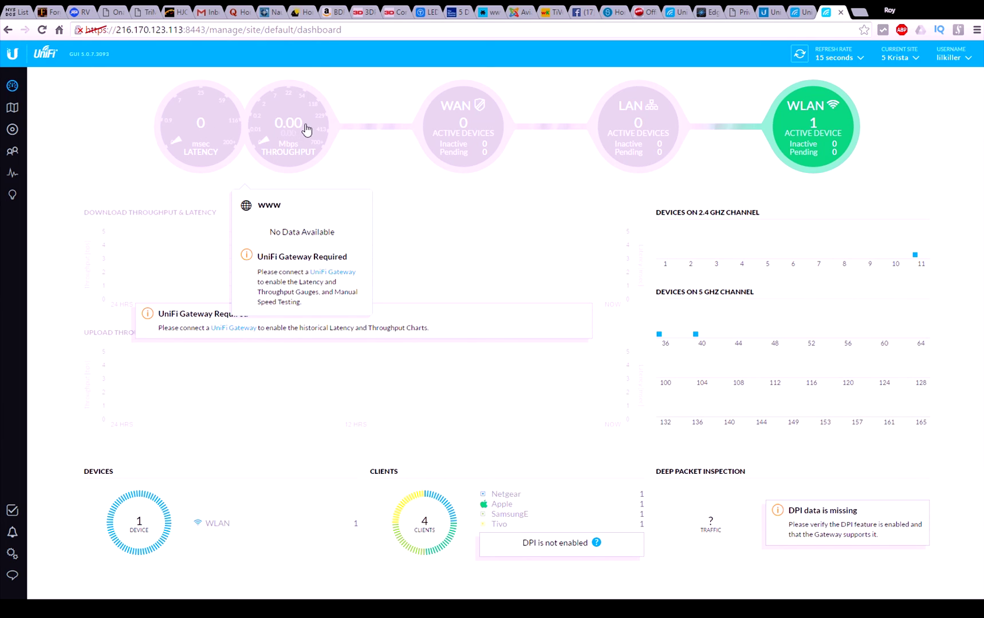
pyautogui.moveTo(489, 139)
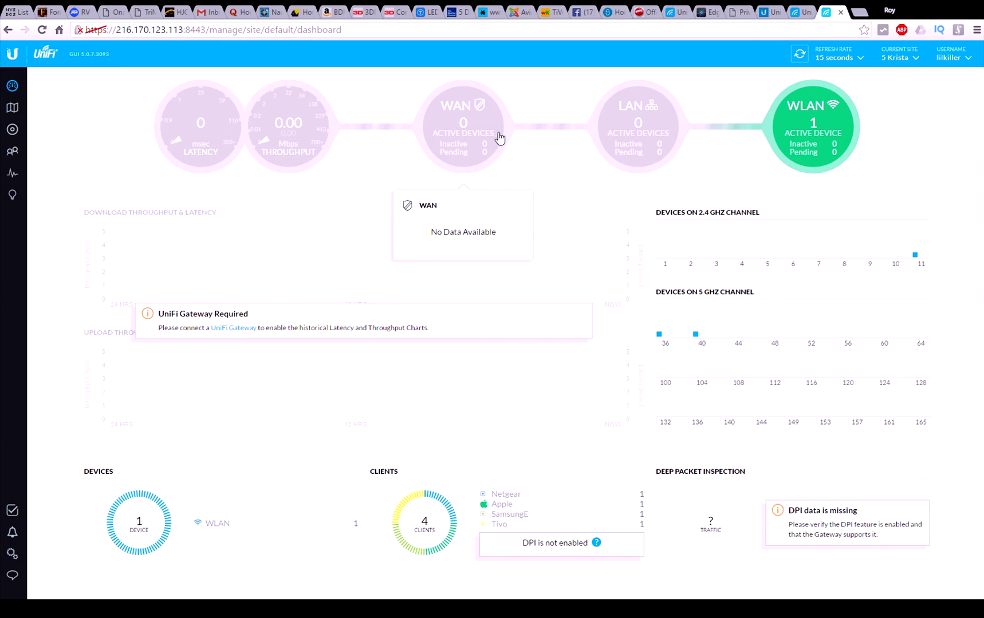
pyautogui.moveTo(621, 133)
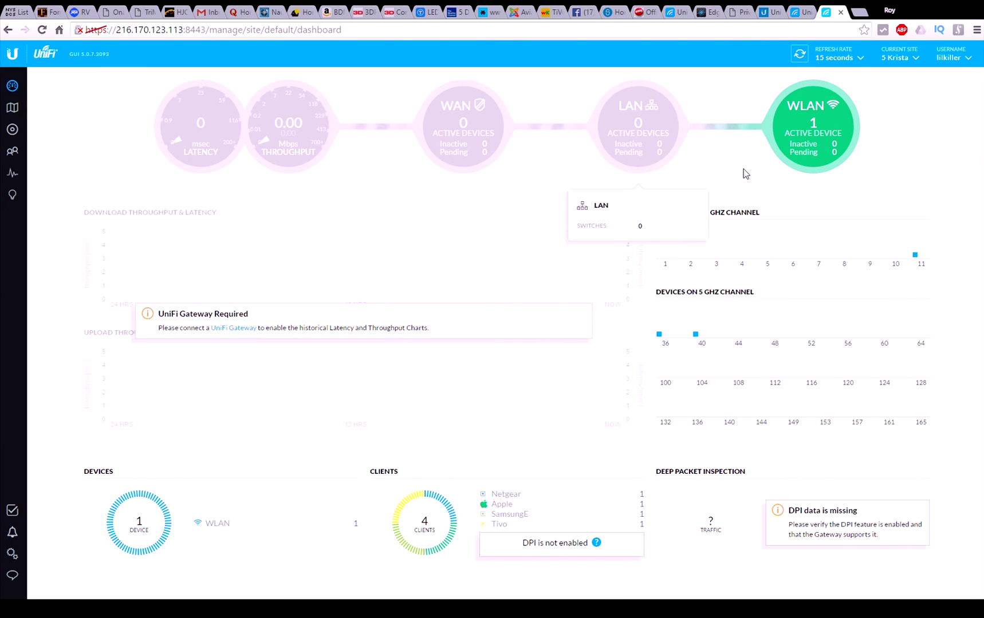
pyautogui.click(710, 12)
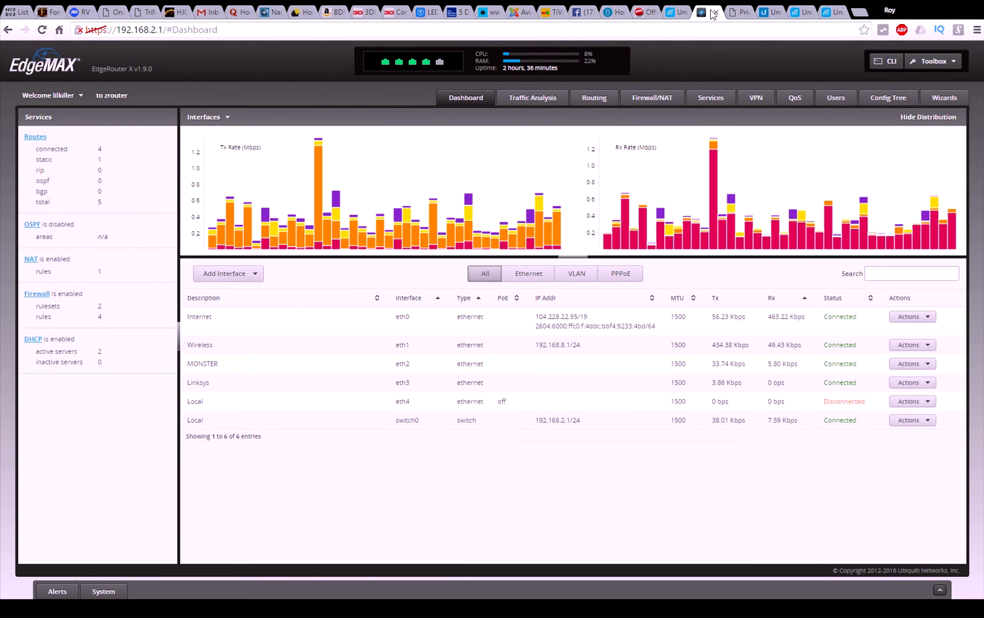
pyautogui.click(33, 340)
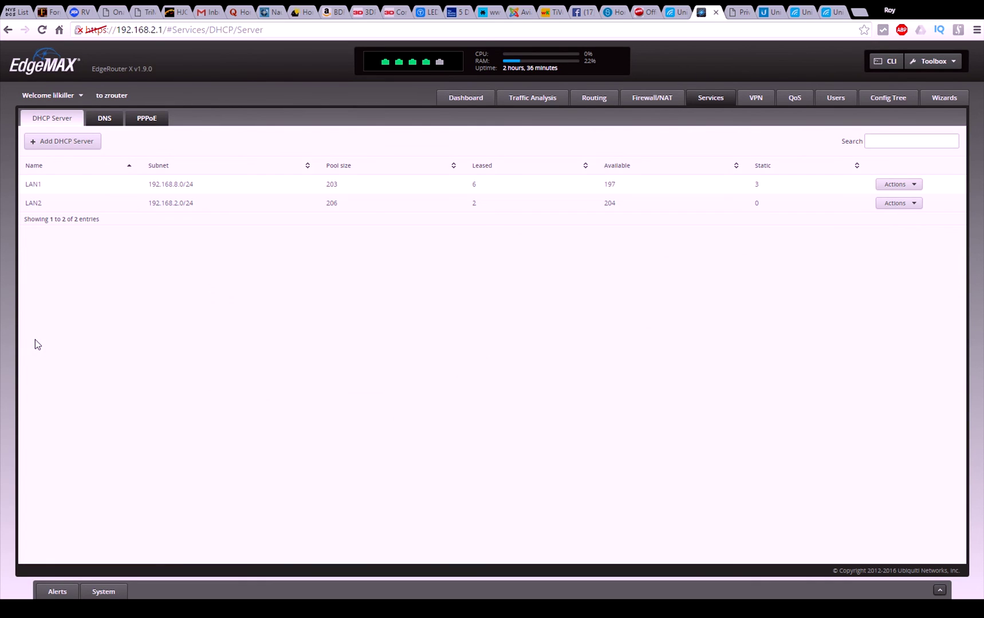
pyautogui.click(886, 184)
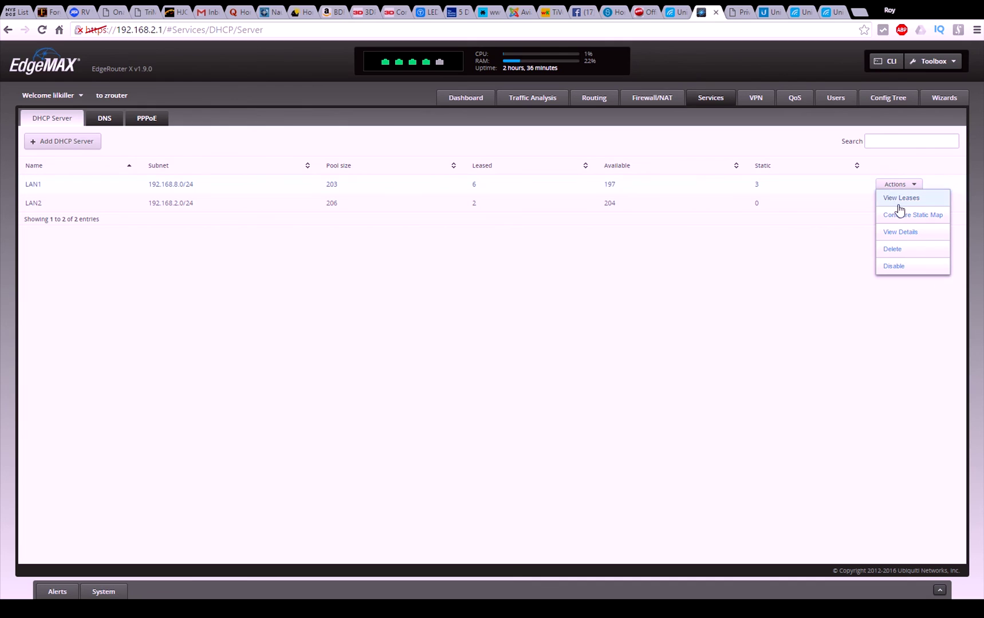
pyautogui.click(899, 232)
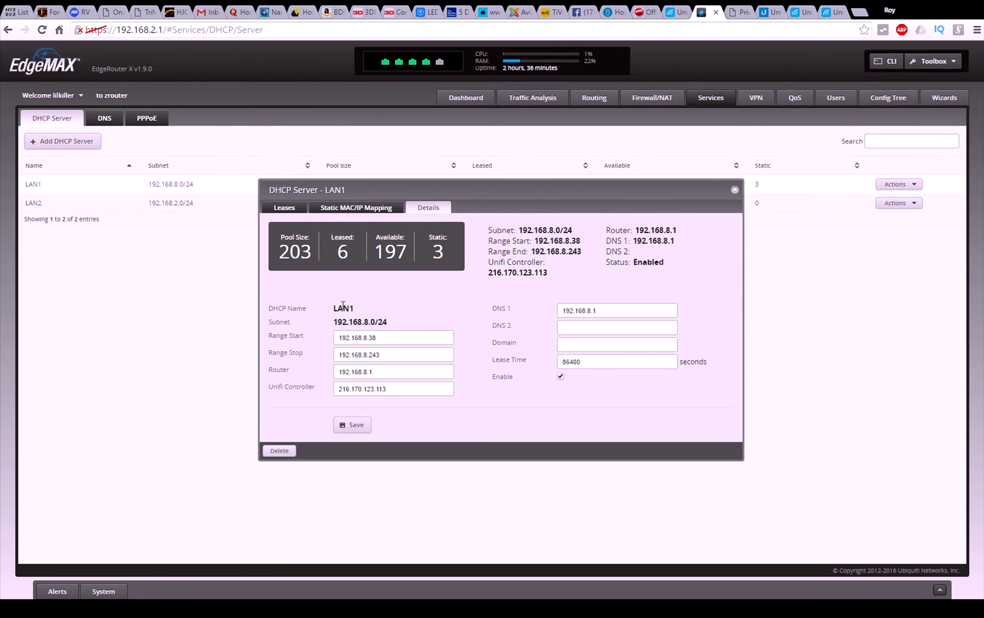
pyautogui.moveTo(413, 389); pyautogui.dragTo(310, 395)
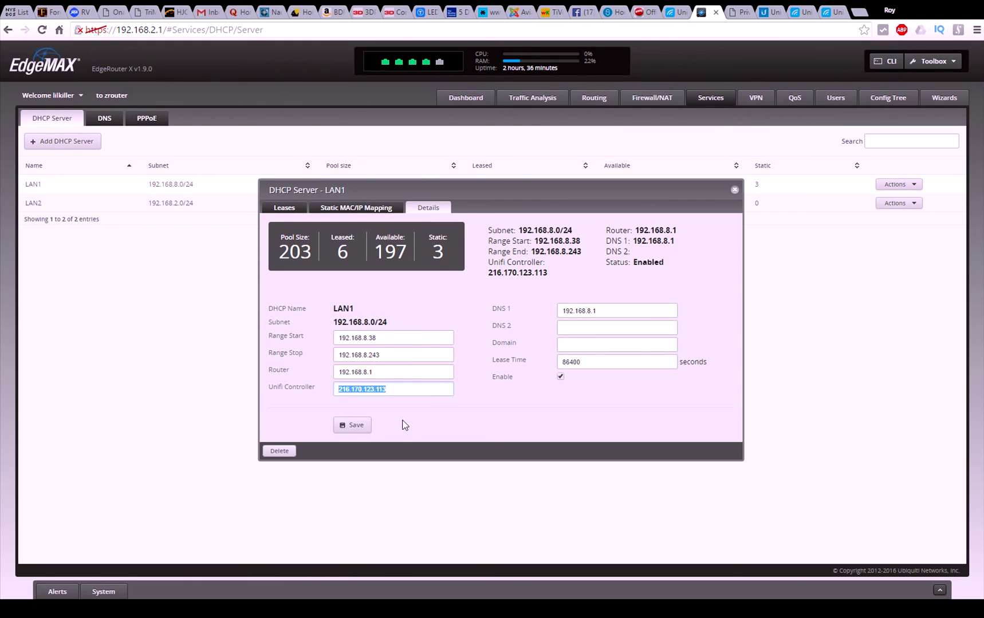
pyautogui.click(477, 426)
# Step: Review LAN1's subnet, pool and lease counts and its three static mappings, then close the details
pyautogui.moveTo(488, 228); pyautogui.dragTo(504, 273)
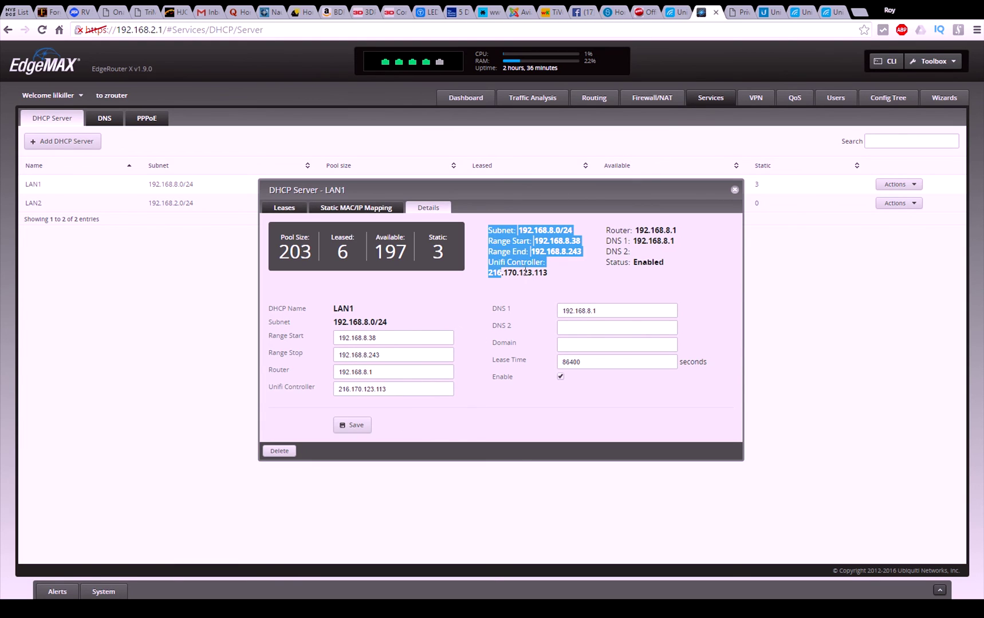
pyautogui.click(547, 272)
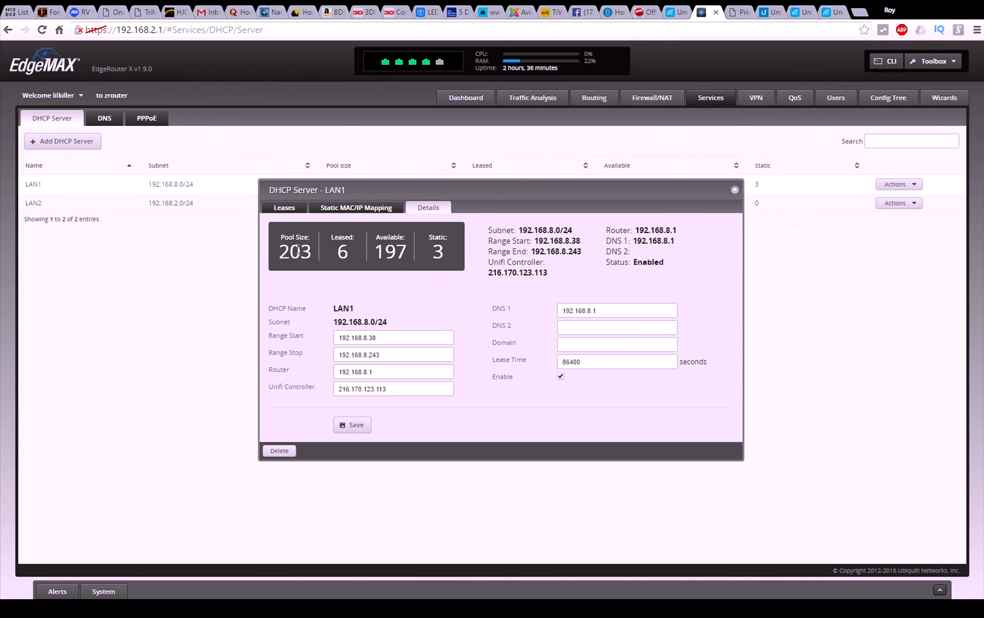
pyautogui.moveTo(277, 255); pyautogui.dragTo(429, 255)
pyautogui.click(407, 250)
pyautogui.click(364, 210)
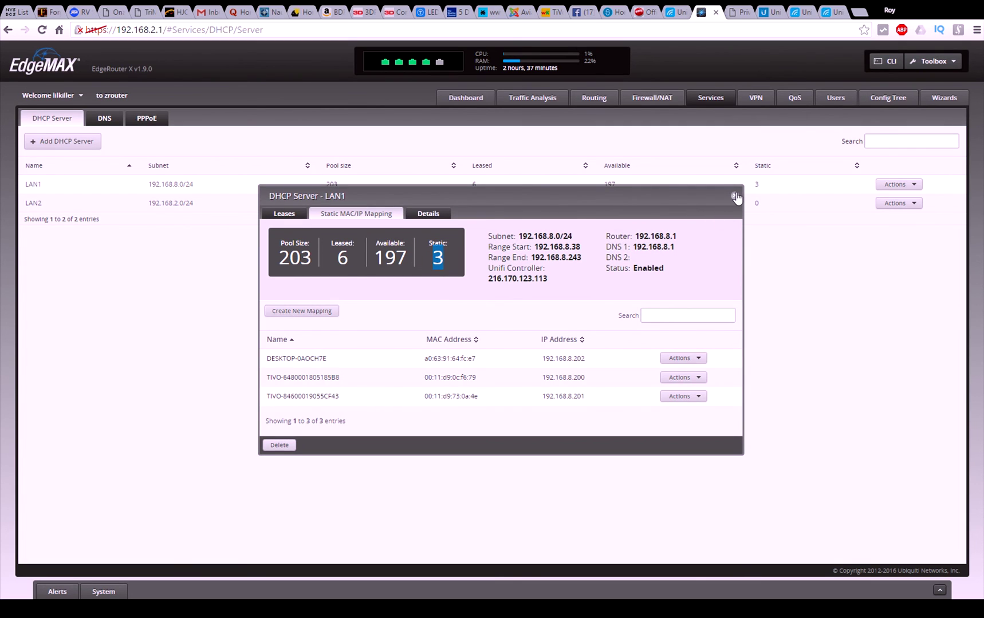
pyautogui.click(735, 197)
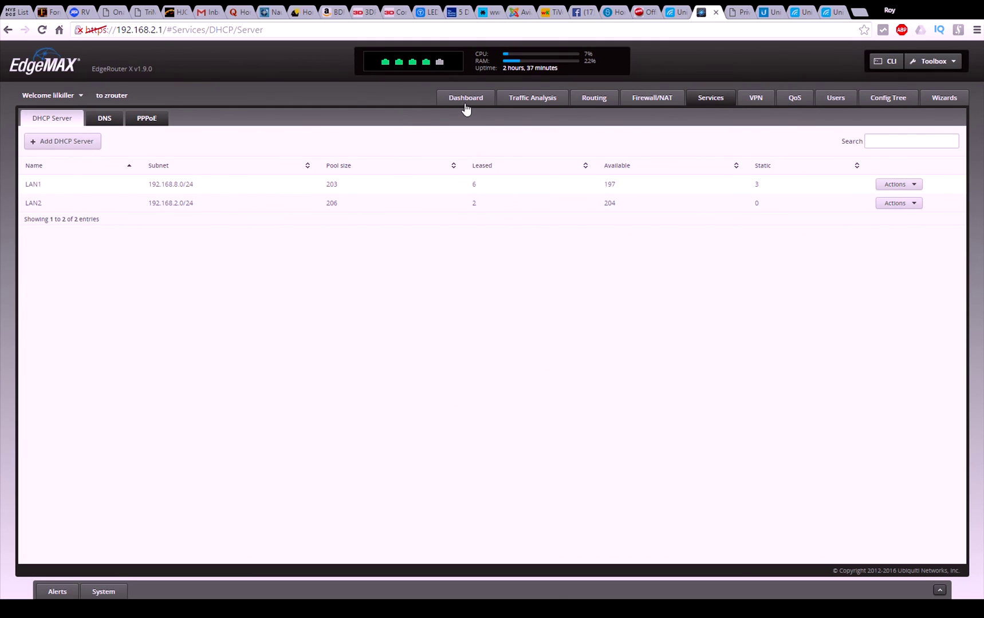
# Step: Return to the EdgeRouter's main dashboard
pyautogui.click(464, 103)
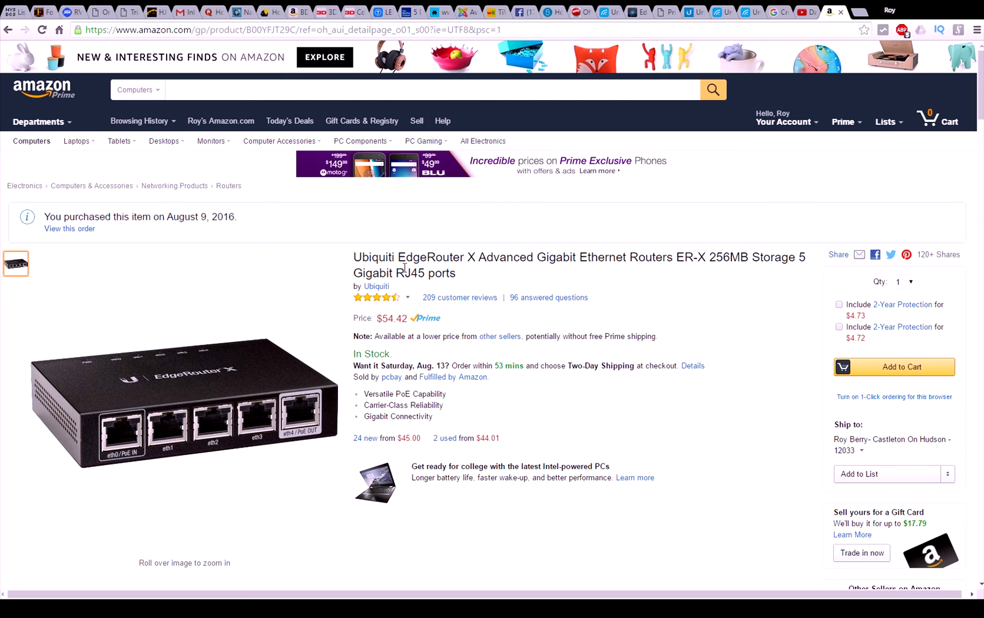
pyautogui.moveTo(414, 318); pyautogui.dragTo(353, 322)
pyautogui.click(455, 322)
pyautogui.click(289, 33)
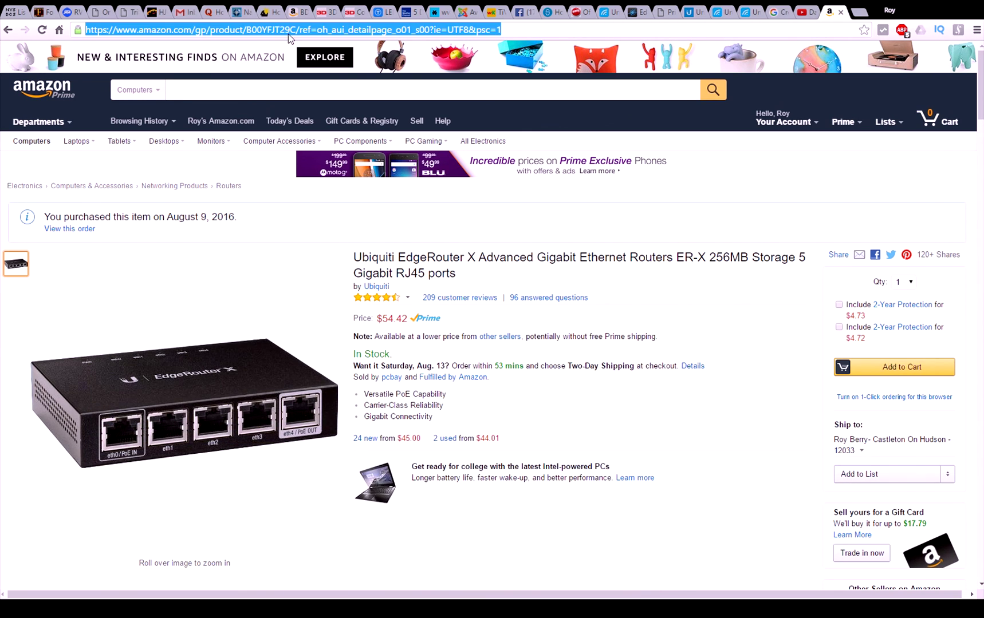
pyautogui.write('qqq.uyb')
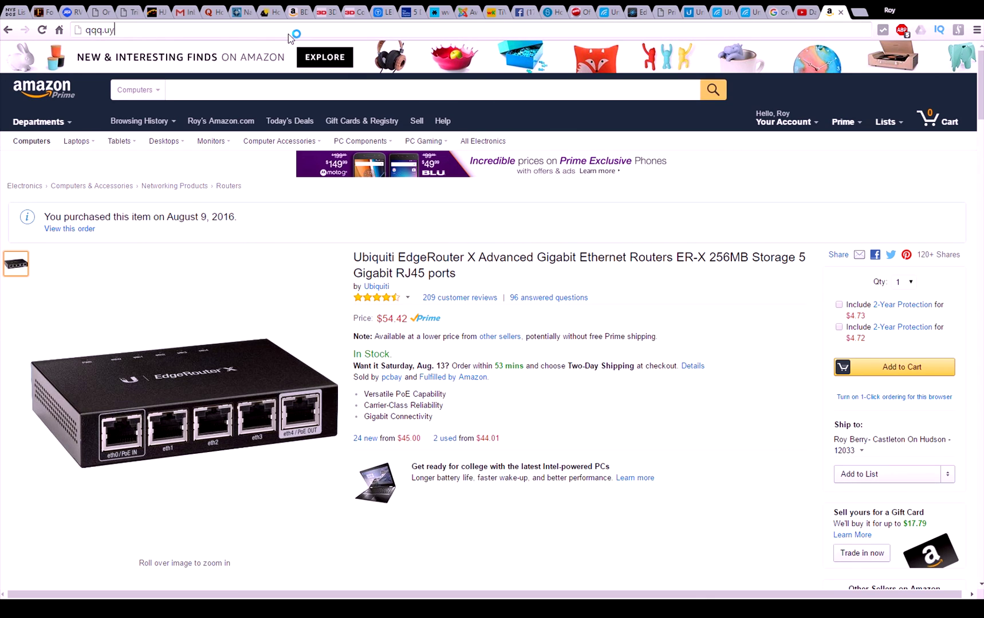
pyautogui.press('BackSpace')
pyautogui.press('BackSpace')
pyautogui.press('BackSpace')
pyautogui.press('BackSpace')
pyautogui.press('BackSpace')
pyautogui.press('BackSpace')
pyautogui.press('BackSpace')
pyautogui.write('www.ubnt.com')
pyautogui.press('Return')
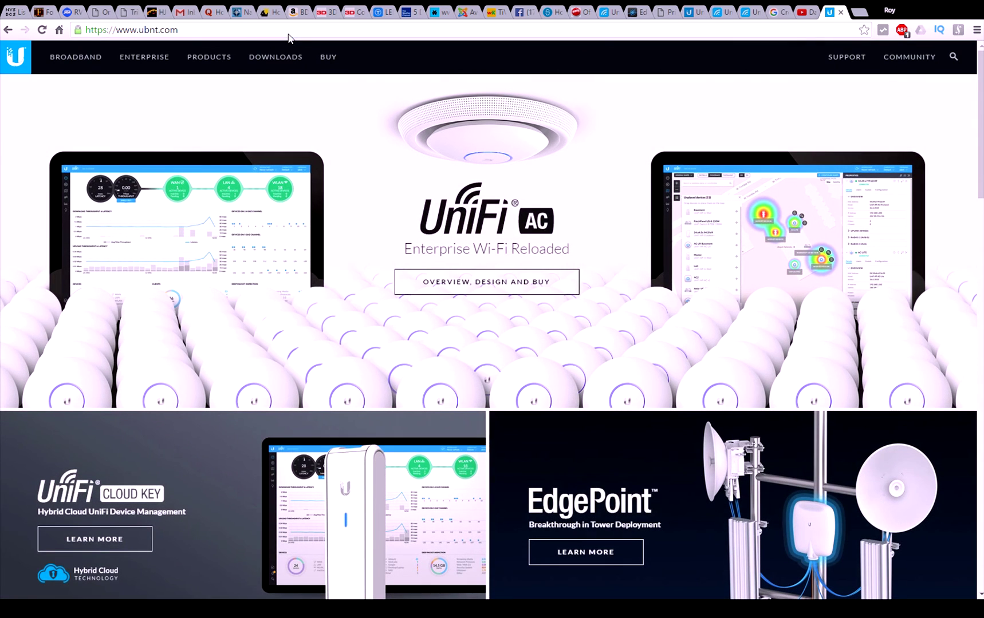
# Step: Browse the Ubiquiti direct store's EdgeMAX products, including EdgeRouter X at $49.00, then return to the store home
pyautogui.click(329, 60)
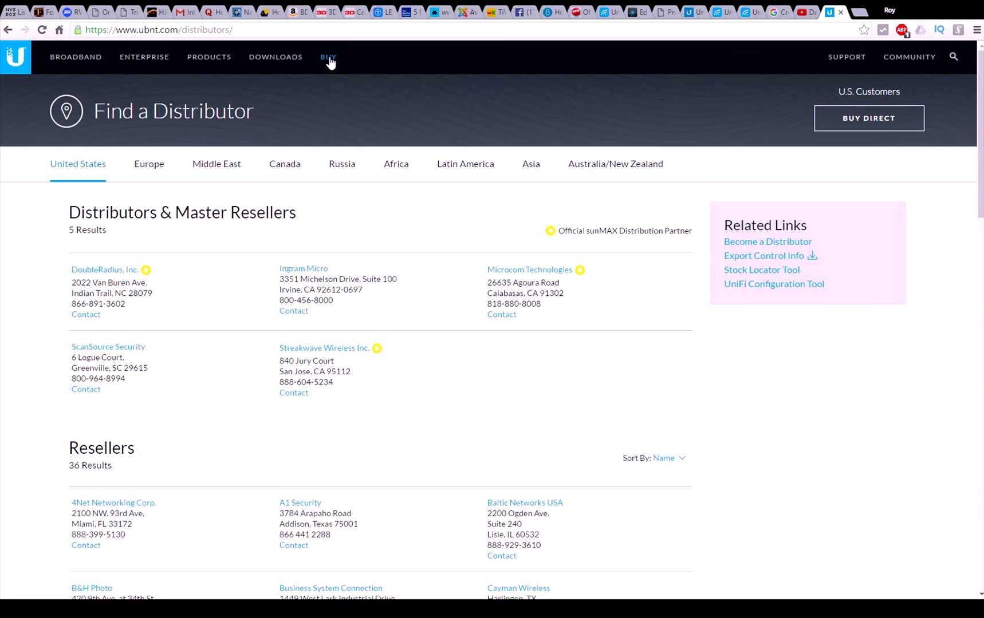
pyautogui.click(874, 119)
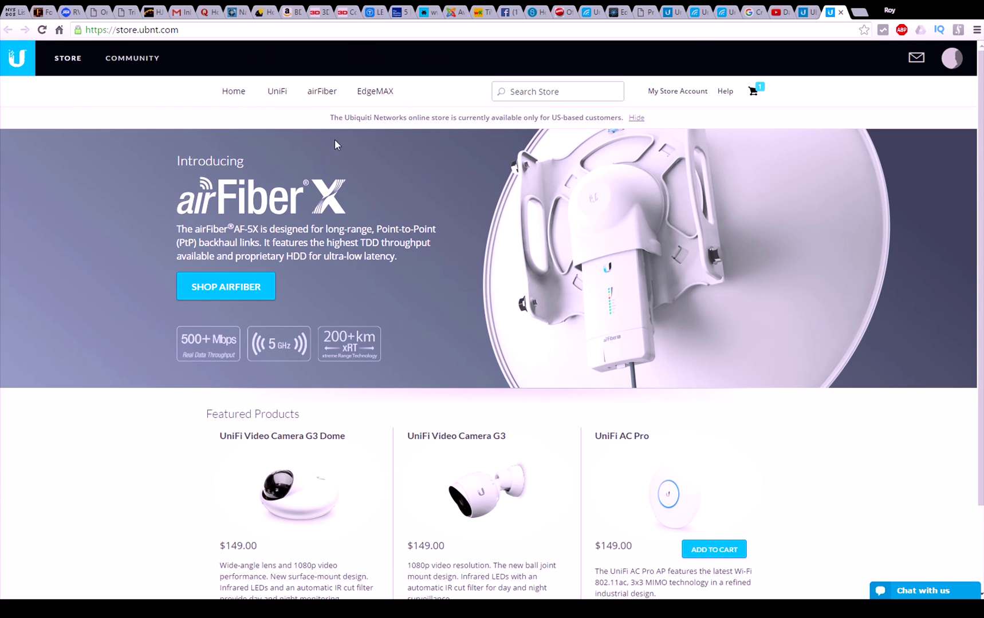
pyautogui.click(376, 94)
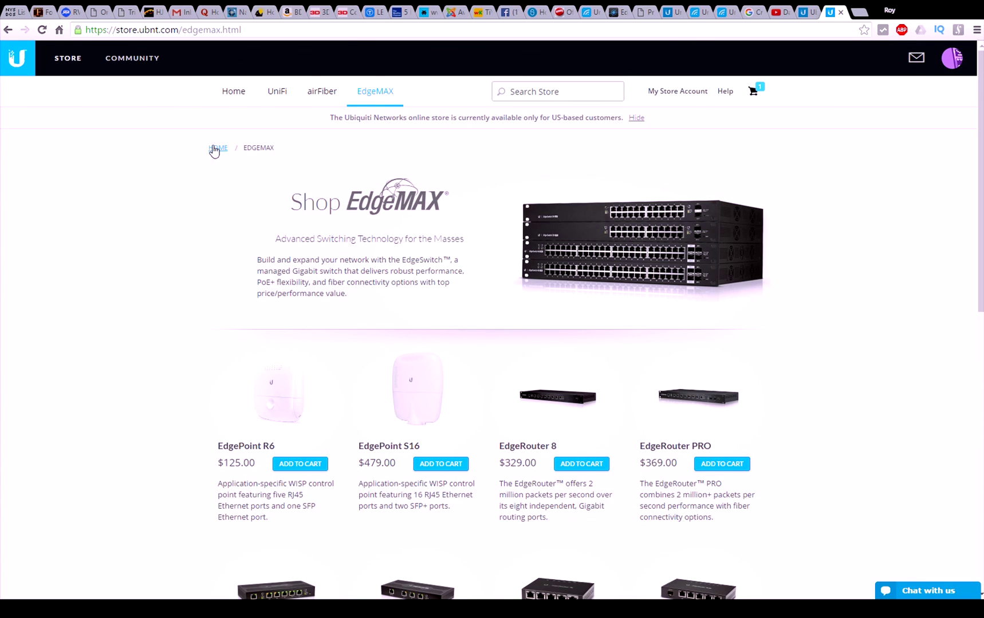
pyautogui.scroll(-3, 452, 423)
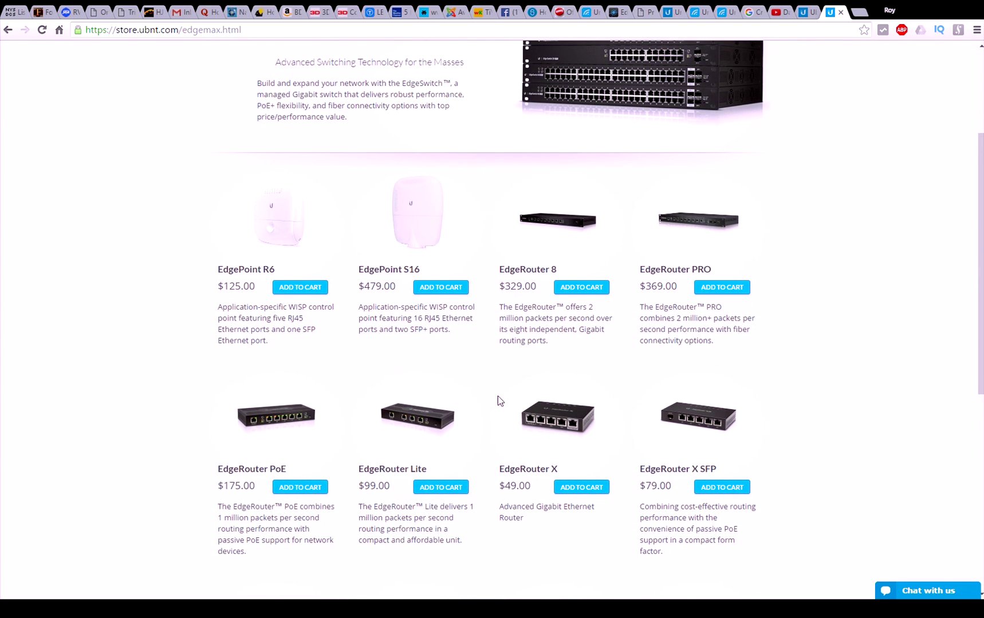
pyautogui.hotkey('alt', 'Left')
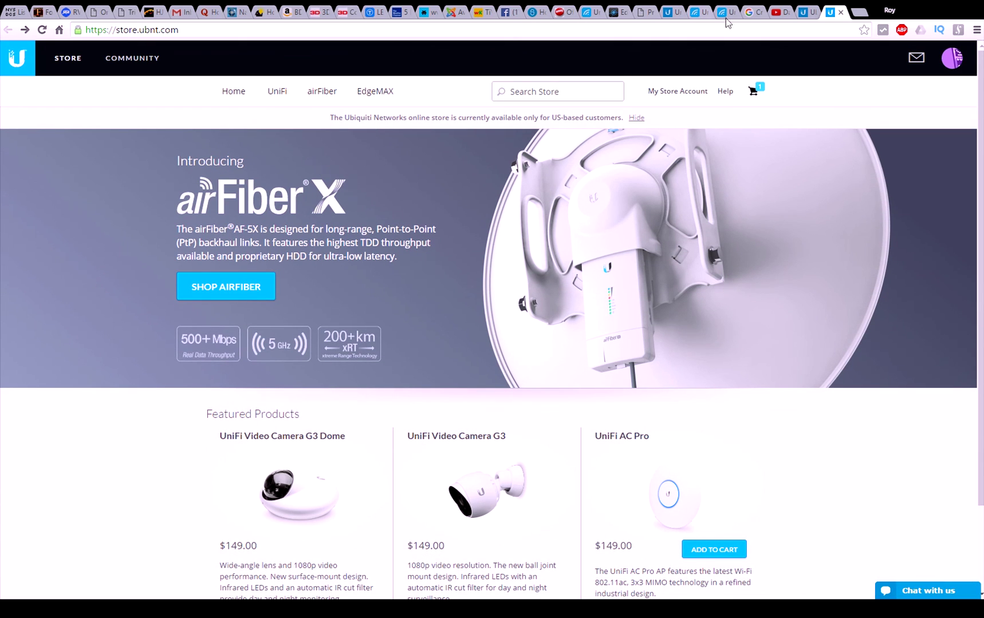
# Step: Load the amazon.com home page in the browser
pyautogui.click(795, 24)
pyautogui.write('amazon')
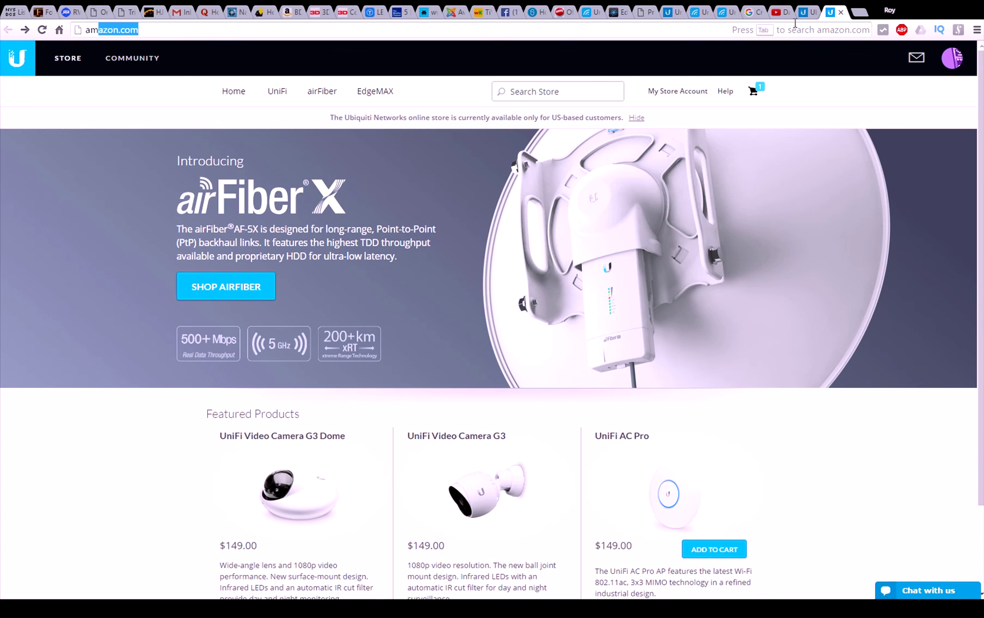
pyautogui.write('.com')
pyautogui.press('Return')
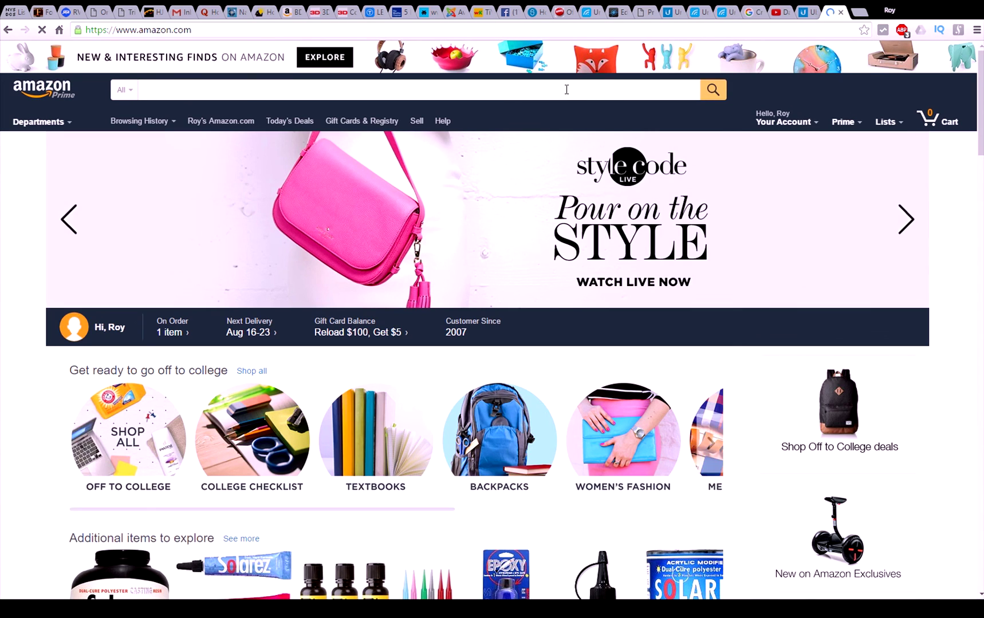
# Step: Search Amazon for 'ubiquiti edgerouter x' and open the first result's EdgeRouter X product page
pyautogui.write('ubiquiti ed')
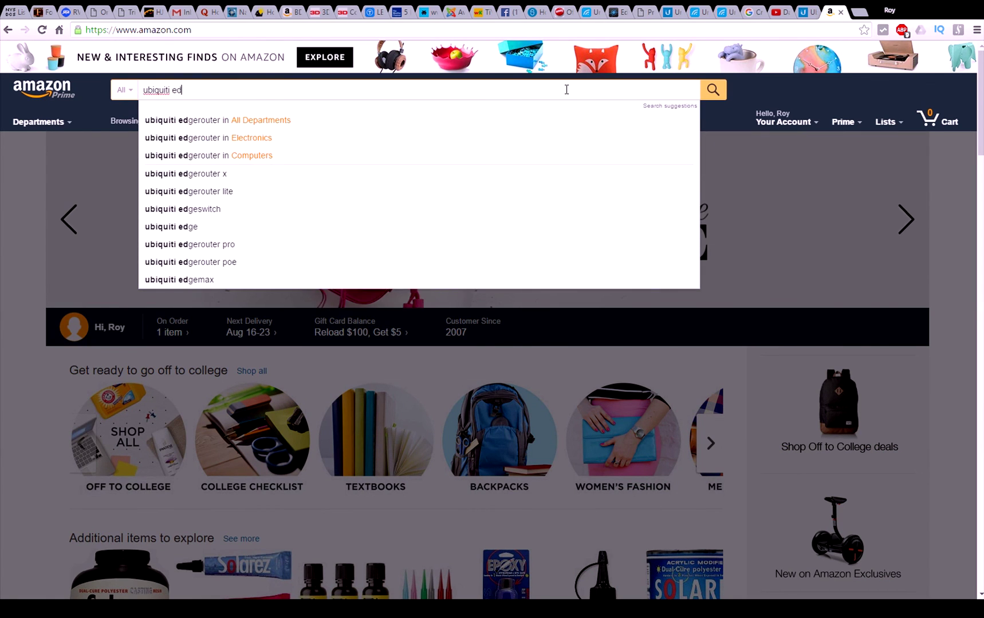
pyautogui.press('Down')
pyautogui.press('Down')
pyautogui.press('Down')
pyautogui.press('Down')
pyautogui.press('Return')
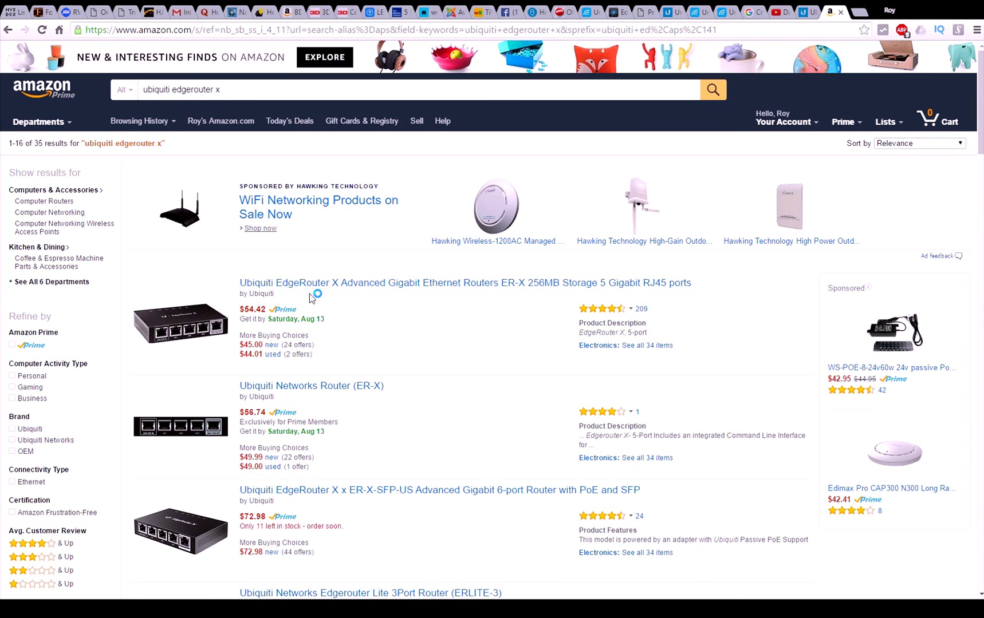
pyautogui.moveTo(274, 293)
pyautogui.mouseDown()
pyautogui.moveTo(247, 293)
pyautogui.moveTo(278, 296)
pyautogui.mouseUp()
pyautogui.click(170, 339)
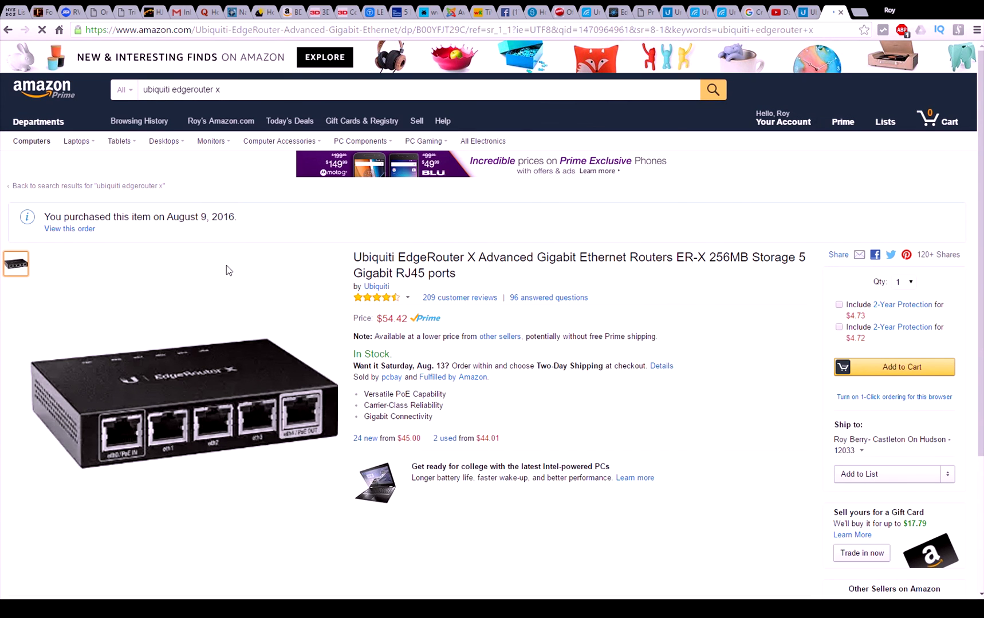
pyautogui.moveTo(158, 441)
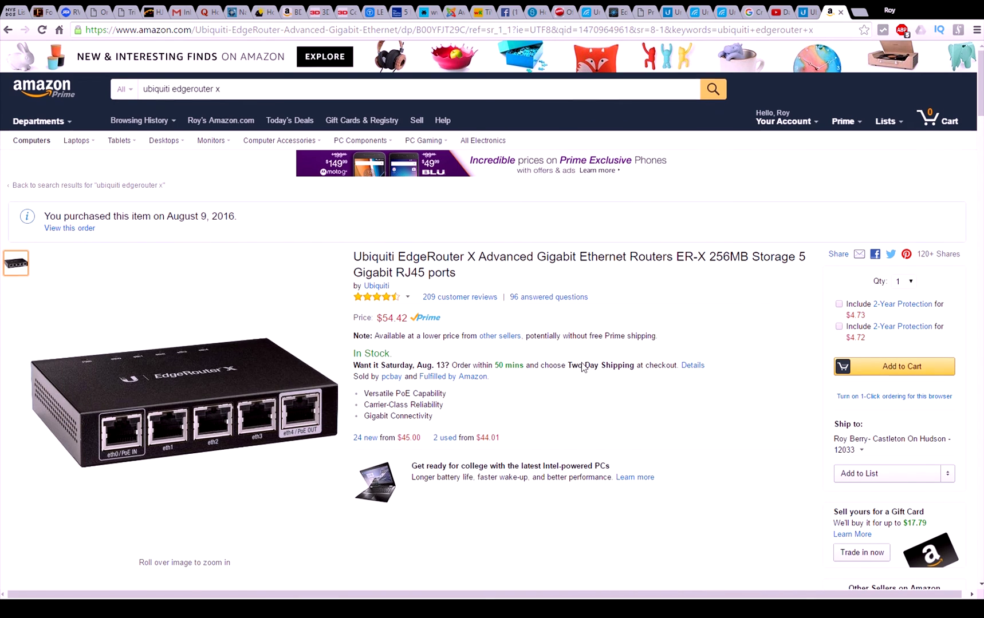
pyautogui.scroll(-3, 581, 378)
pyautogui.scroll(3, 582, 378)
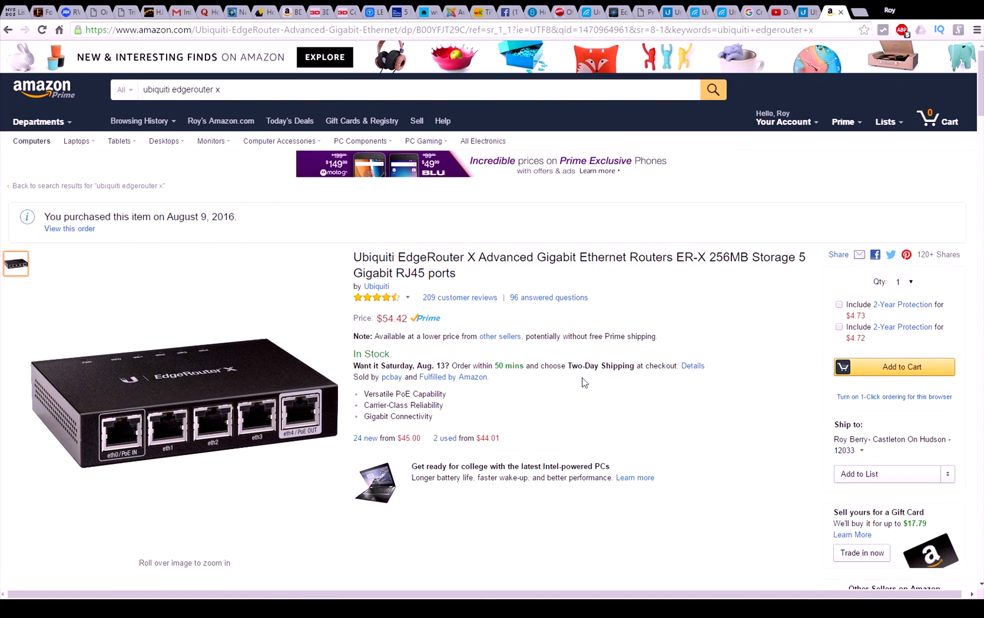